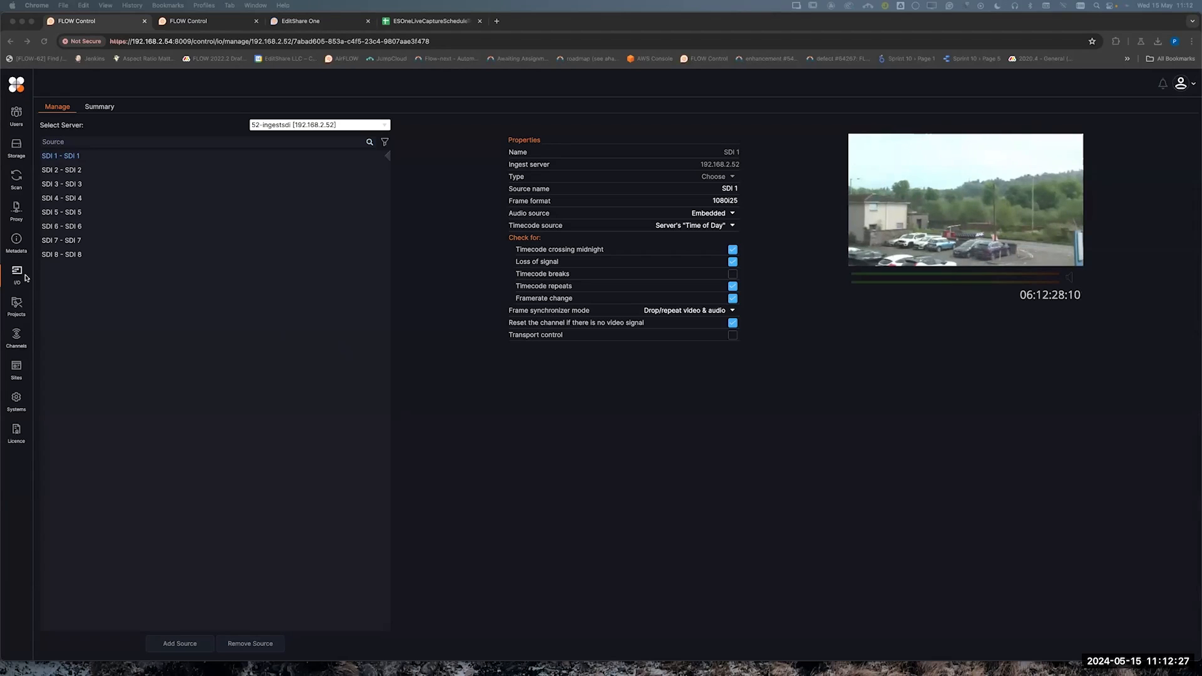
For the 52-ingestsdi server, rename the source of SDI 1 to "Car Park Feed"
click(319, 124)
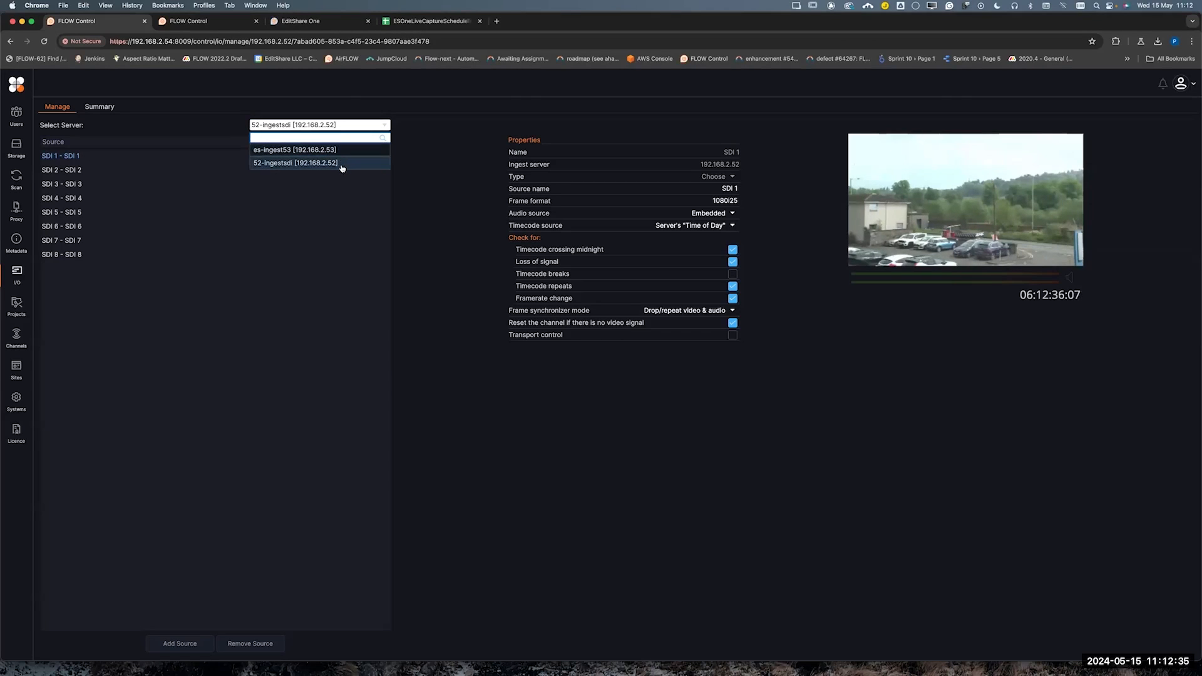
click(343, 165)
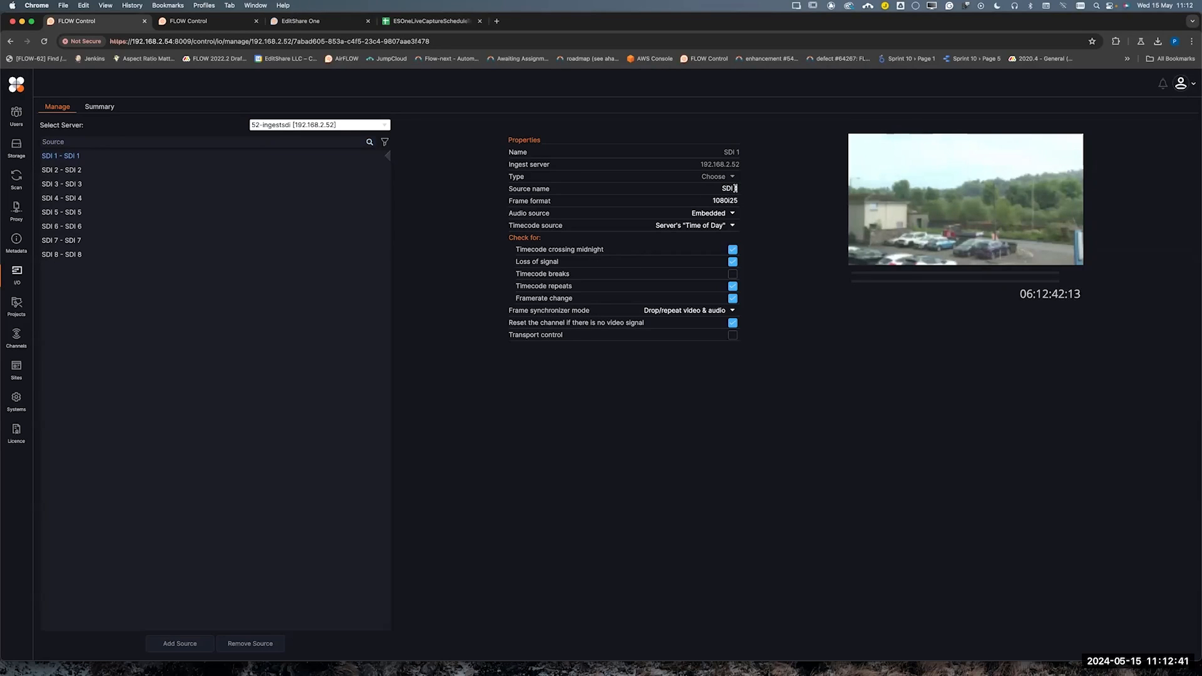
drag(721, 188, 747, 188)
text(Car)
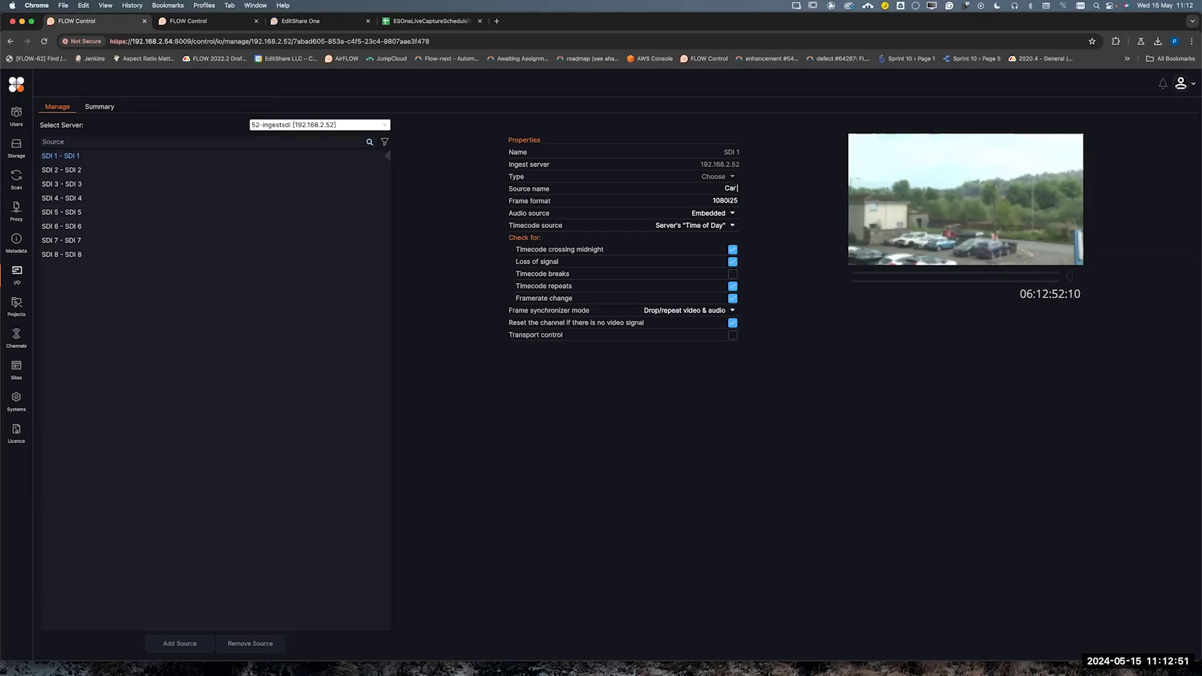
text( Park Feed)
key(Return)
Rename the source of SDI 2 to "Car Park Feed 2"
click(73, 171)
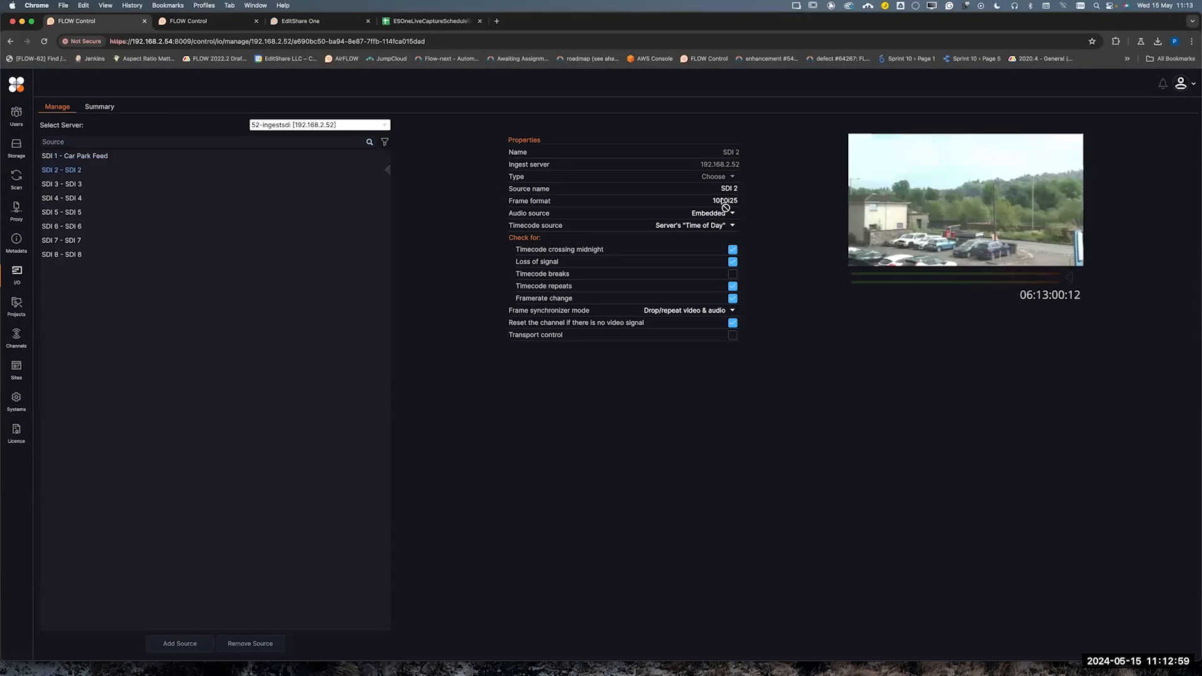
click(723, 188)
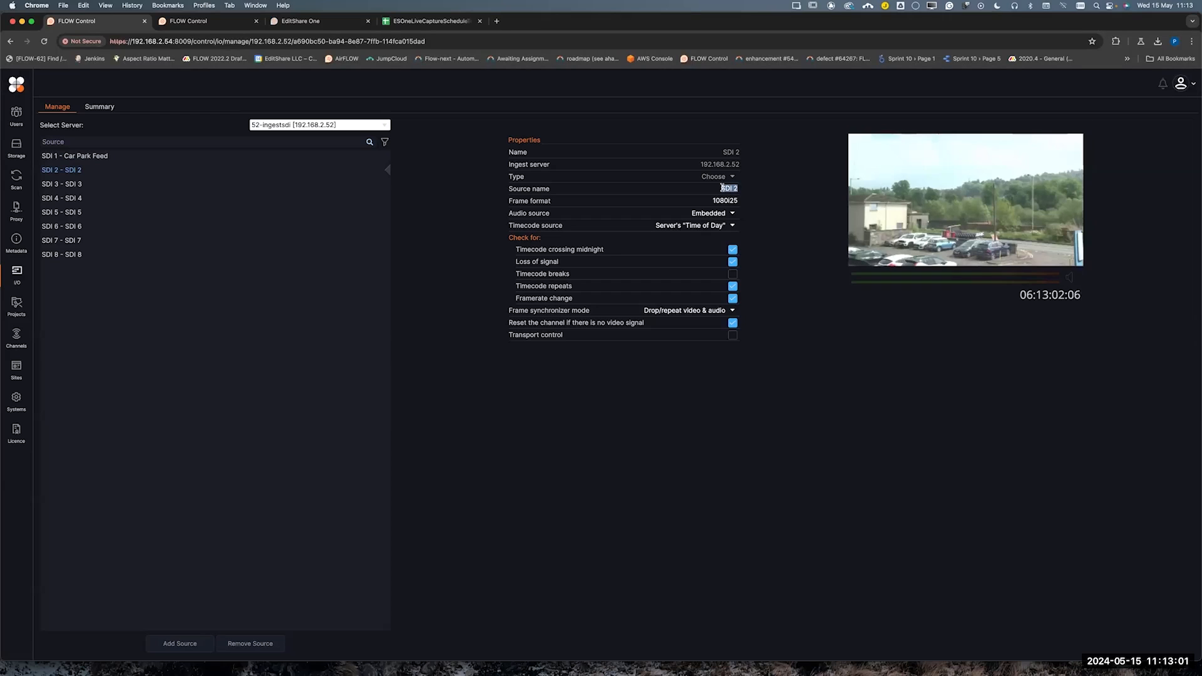
text(Car pAR)
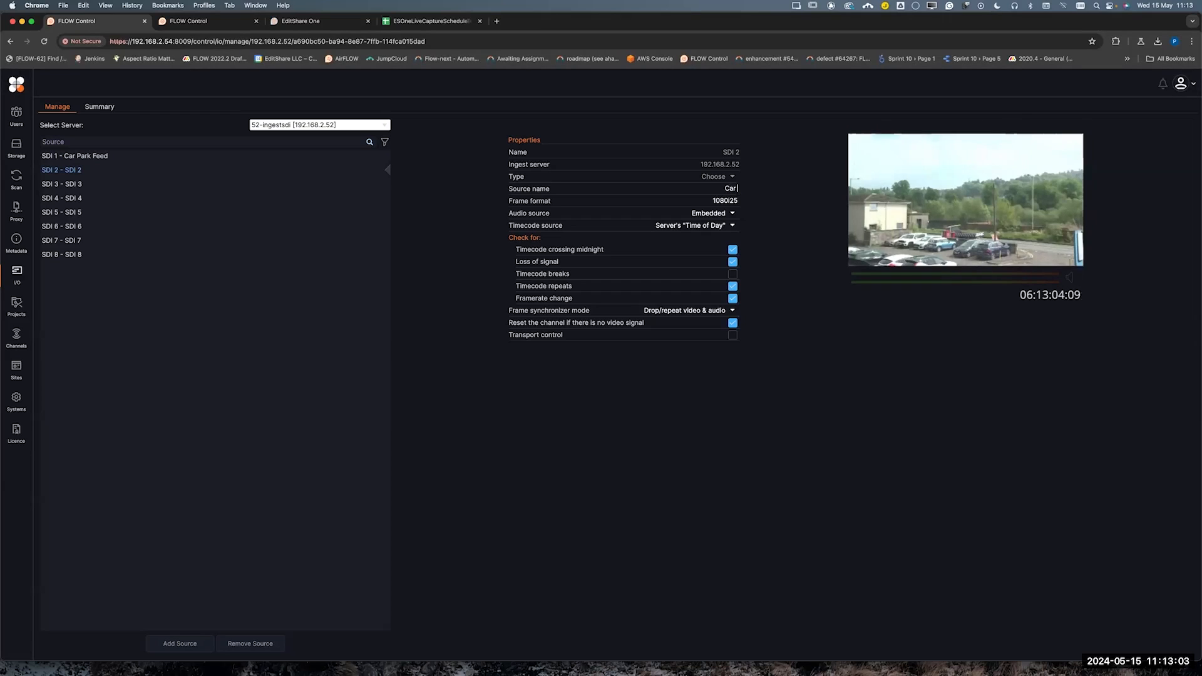
key(BackSpace)
key(BackSpace)
key(BackSpace)
key(BackSpace)
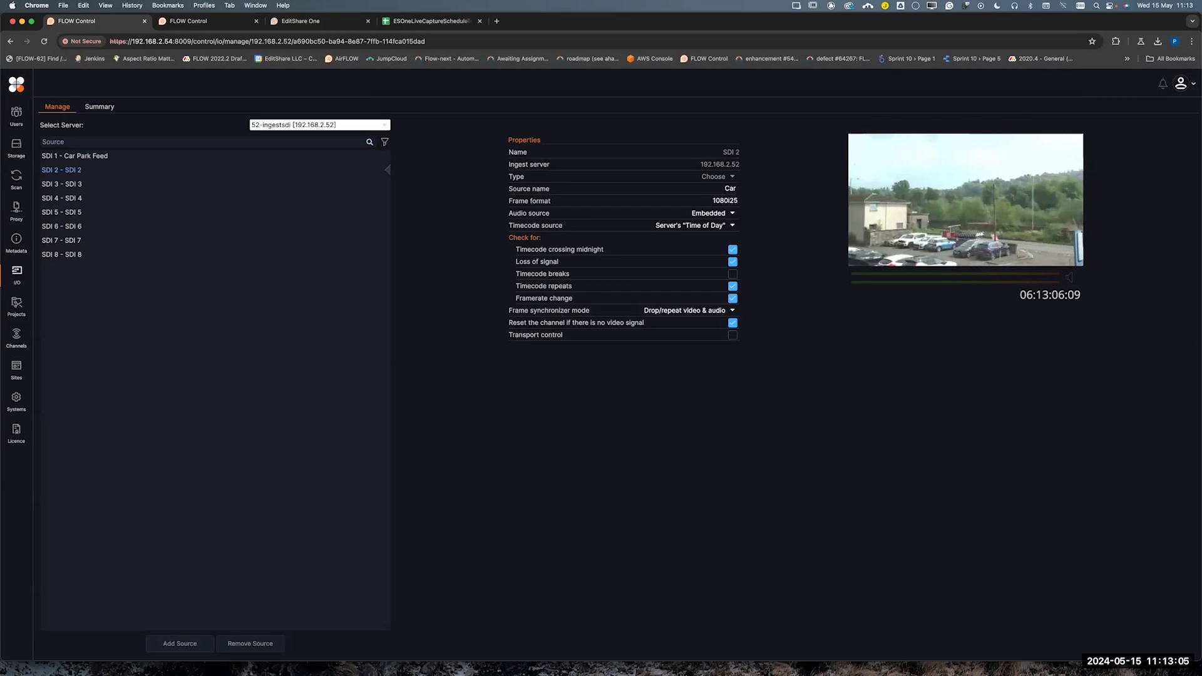
text(Park Feed 2)
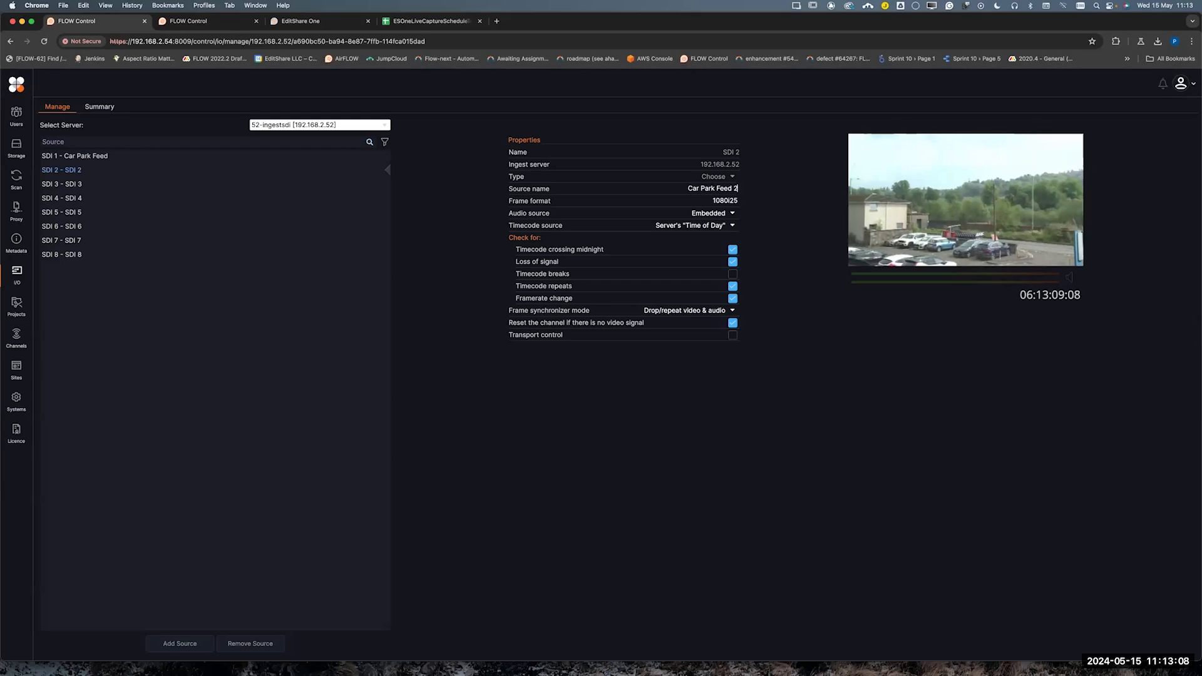
key(Return)
Open the channel assignments of the 52-ingestsdi server and review the users, codecs and sources groups
click(19, 335)
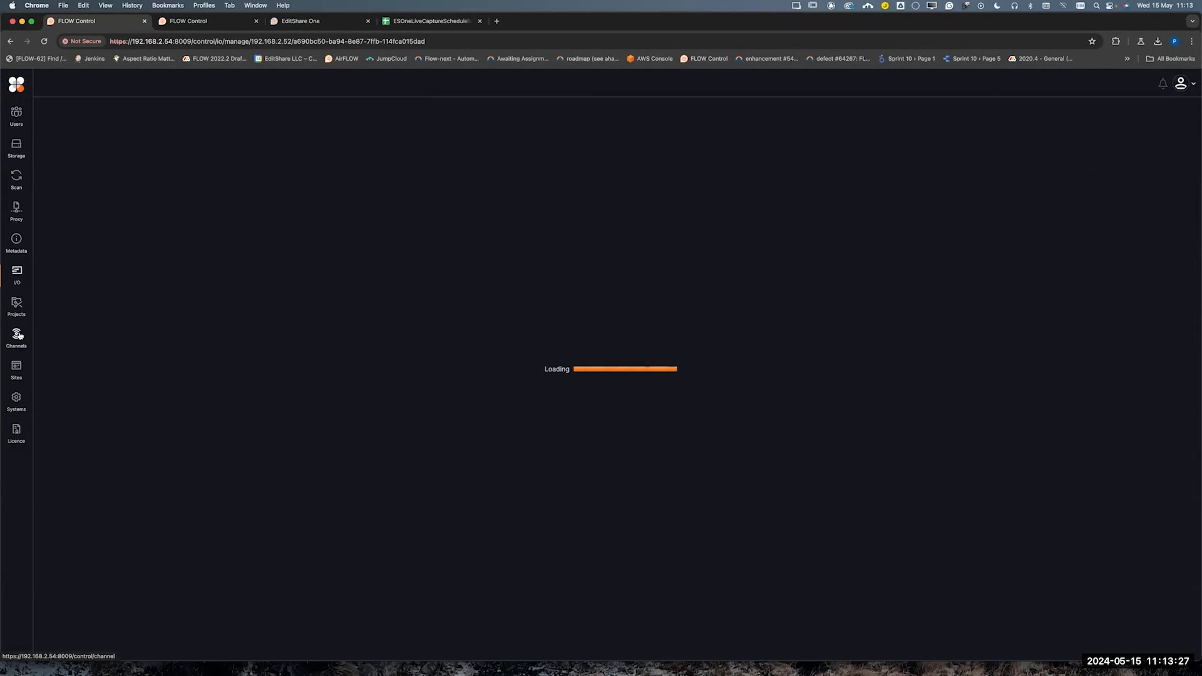
click(18, 336)
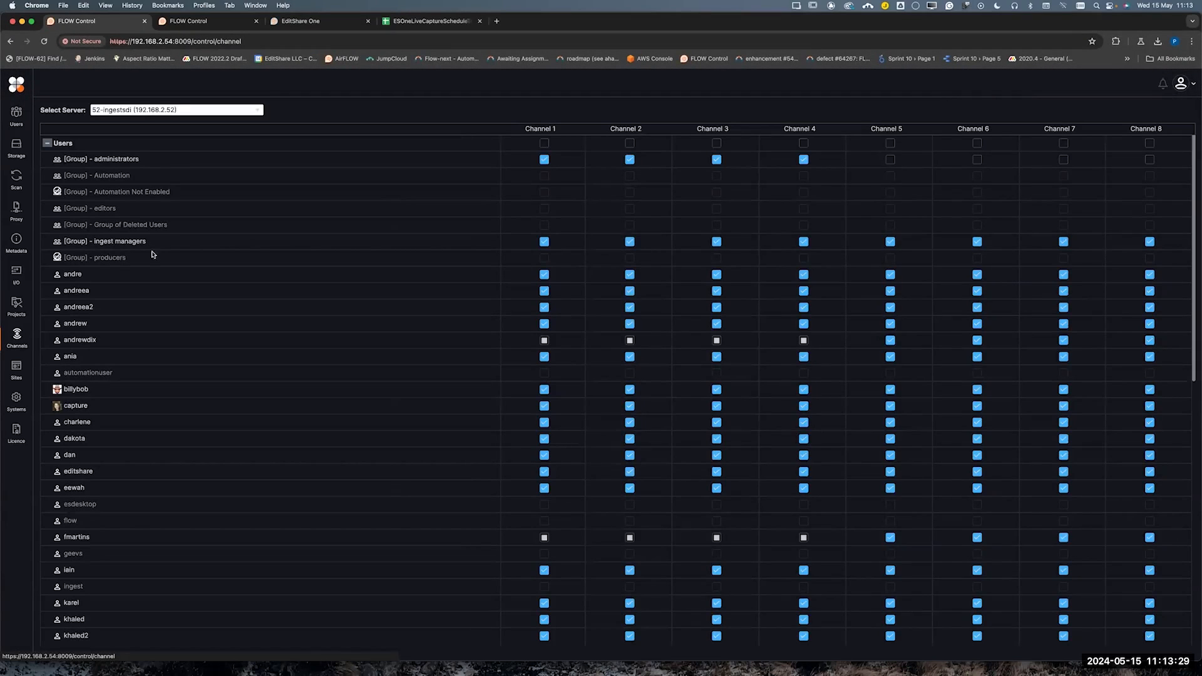
click(47, 143)
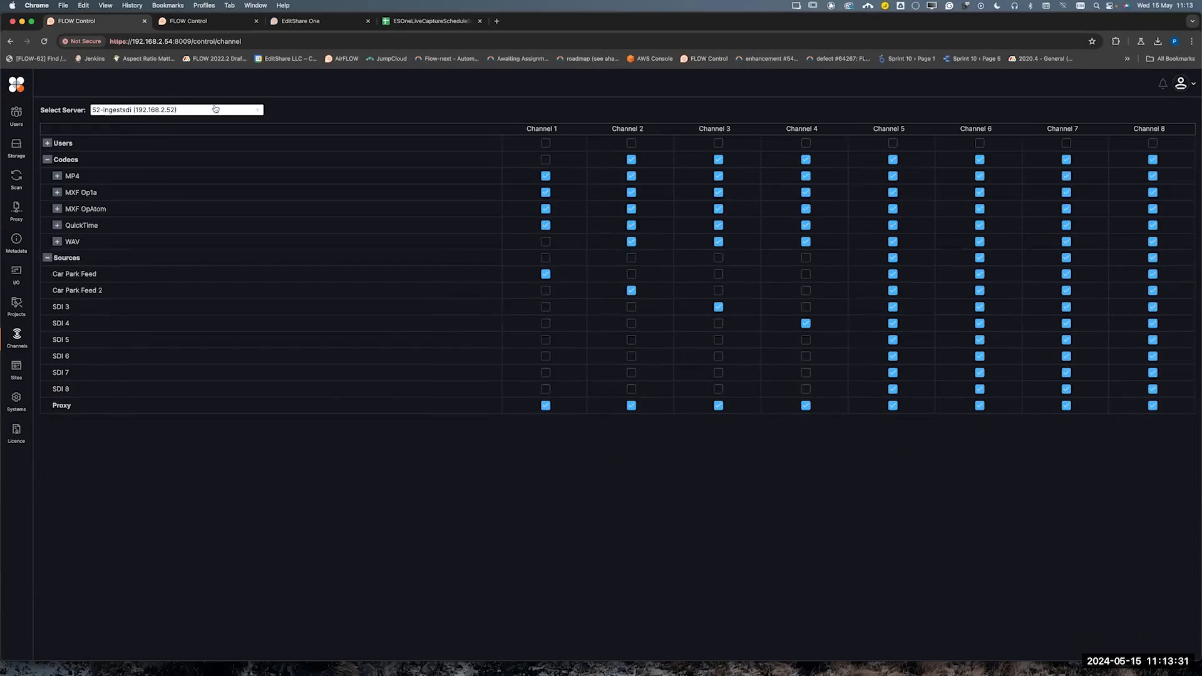
click(48, 160)
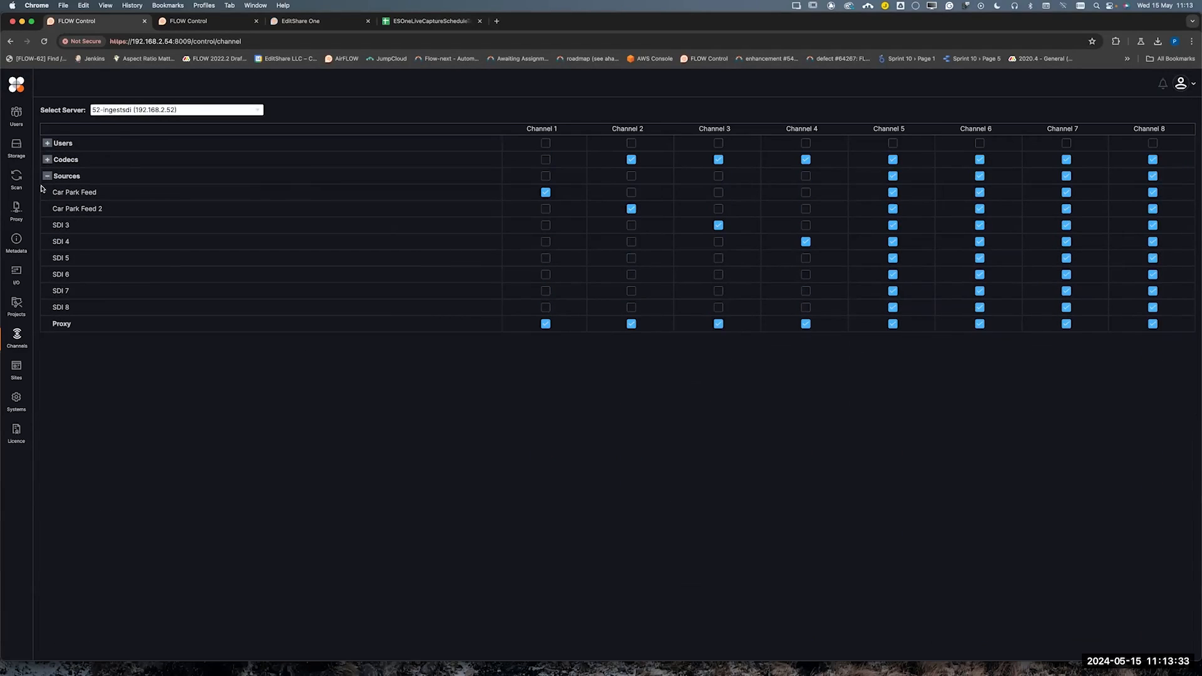
click(47, 176)
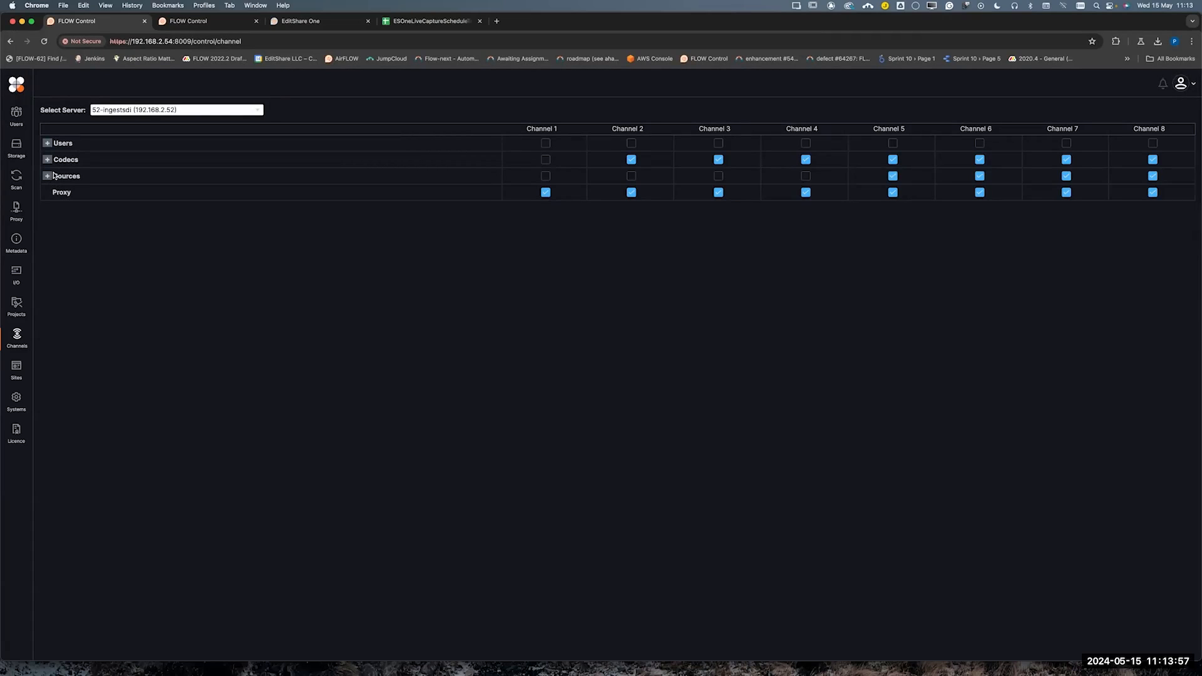
click(47, 144)
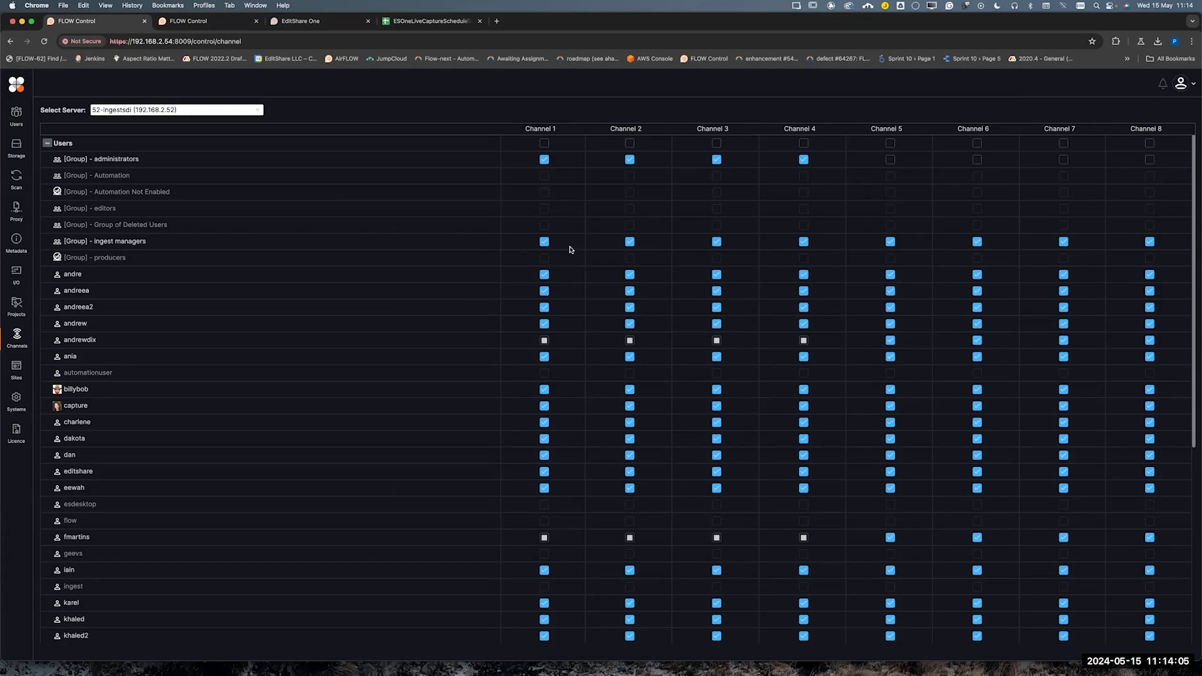
click(47, 144)
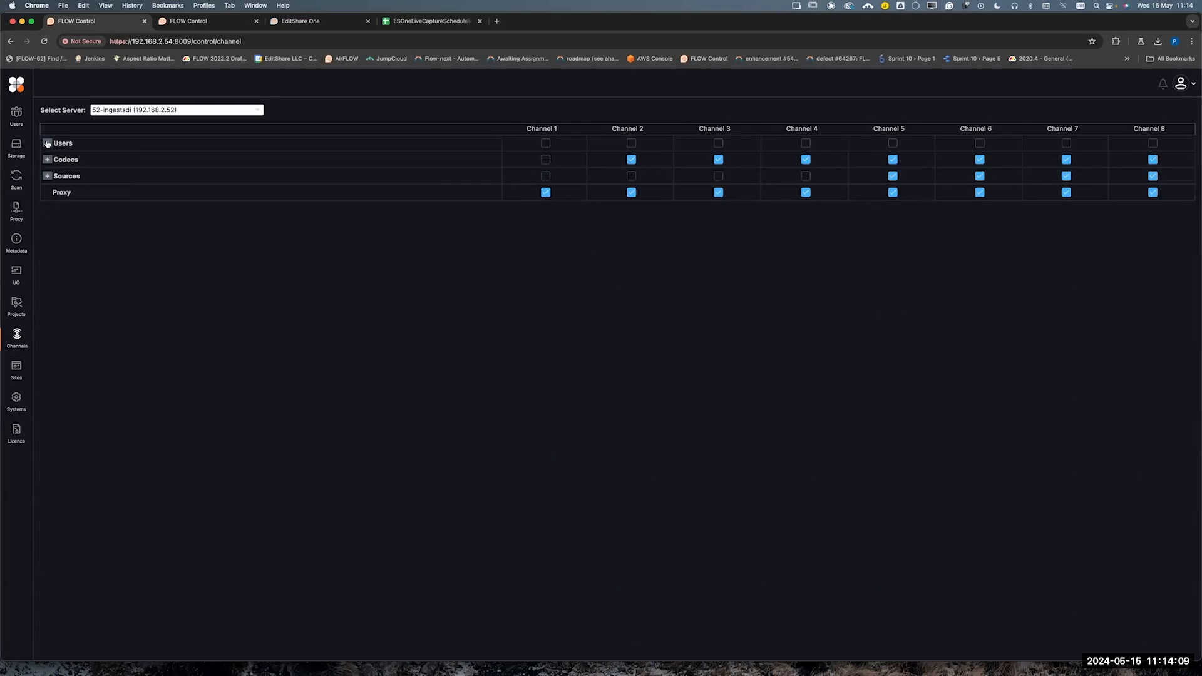
Disable the MP4, MXF Op1a, MXF OpAtom and QuickTime codec groups for Channel 1
click(48, 160)
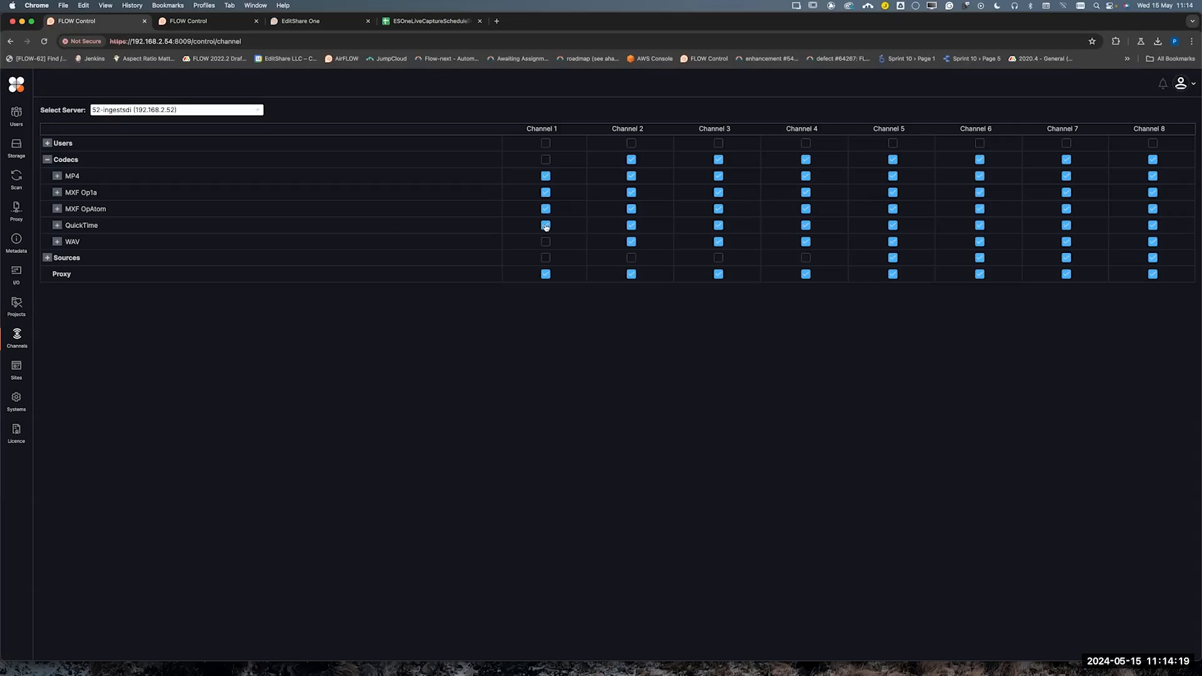
click(546, 177)
click(546, 196)
click(545, 210)
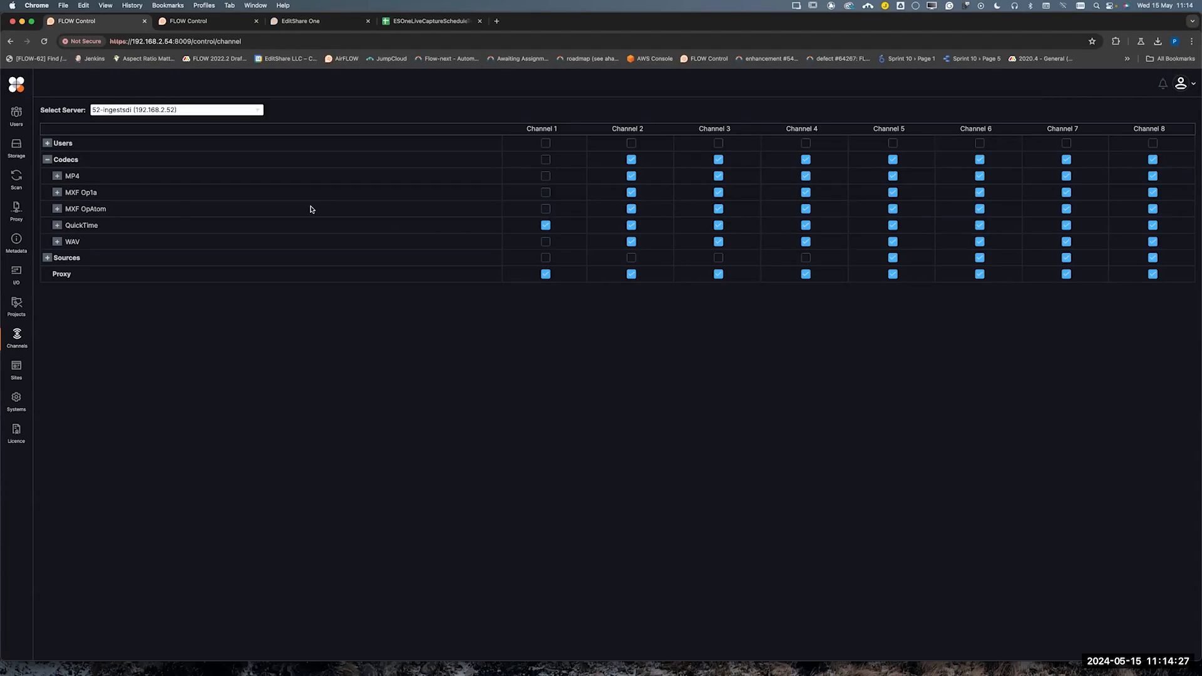
click(56, 226)
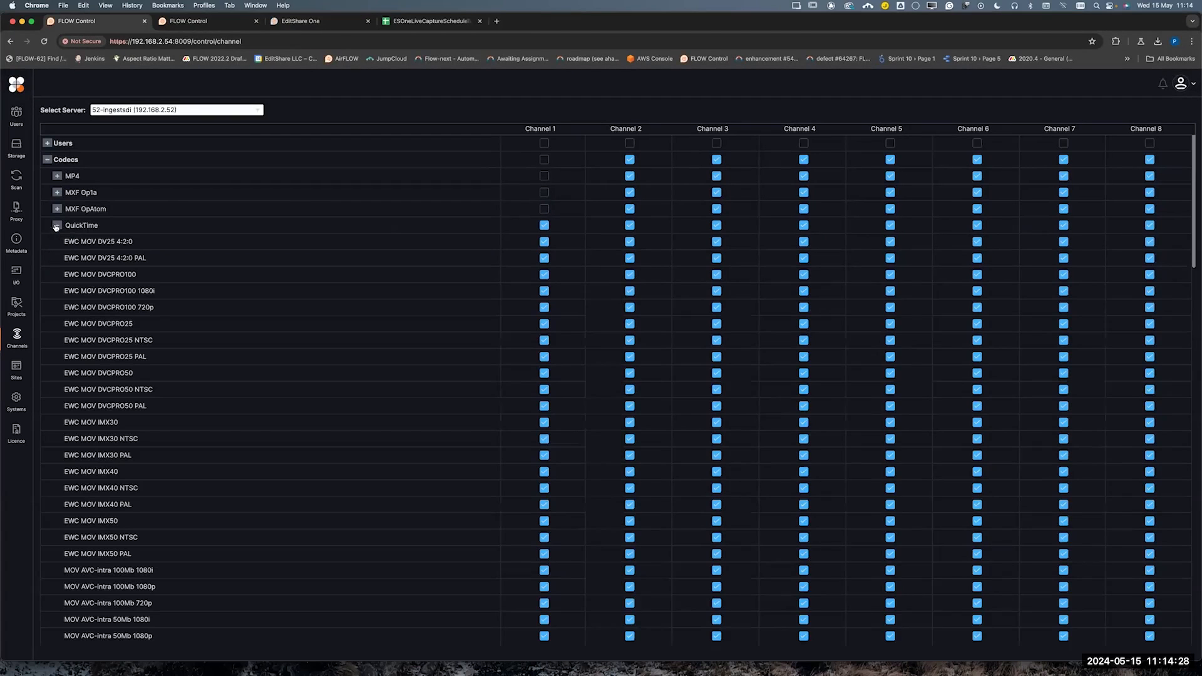
click(544, 226)
Enable the QuickTime codec ProRes 422 HQ for Channel 1, and show the source assignments with the codecs collapsed
scroll(534, 348, down, 10)
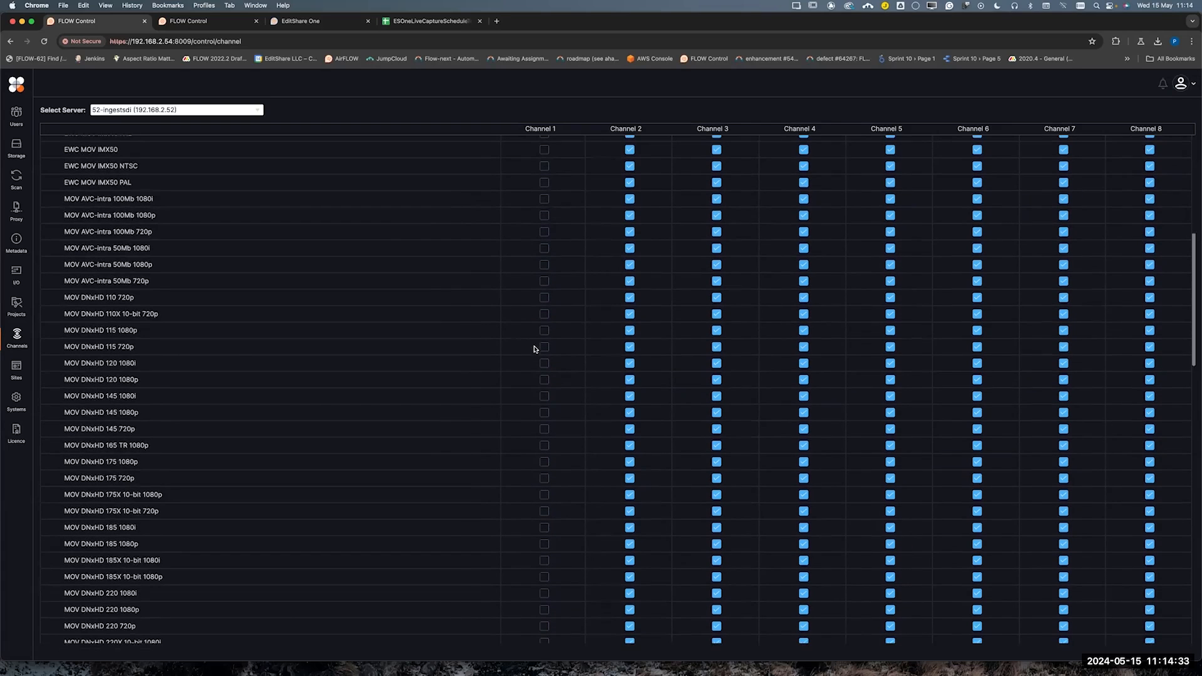
scroll(534, 349, down, 15)
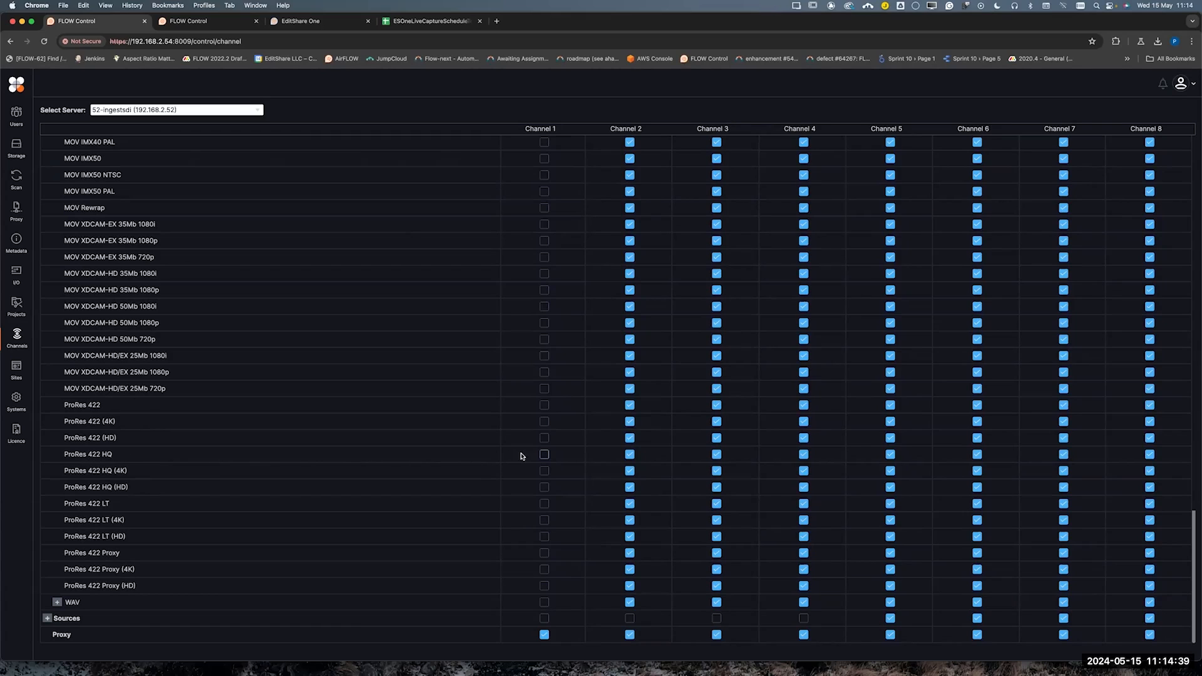
click(544, 455)
scroll(486, 367, up, 15)
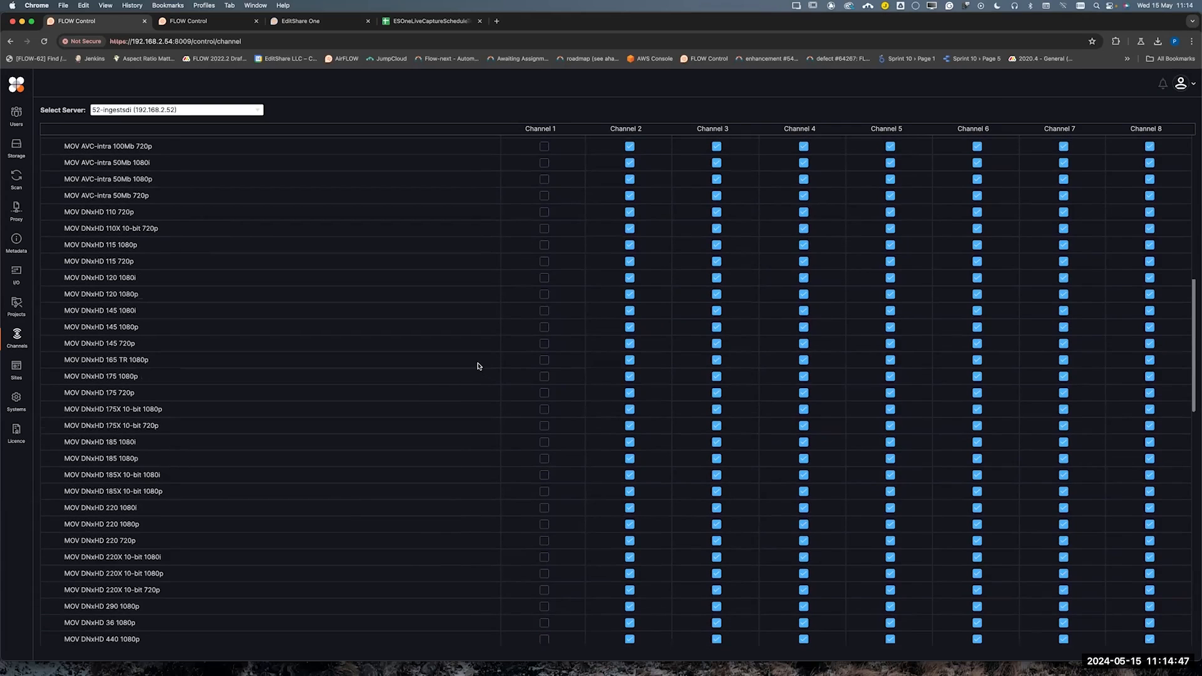
scroll(117, 231, up, 8)
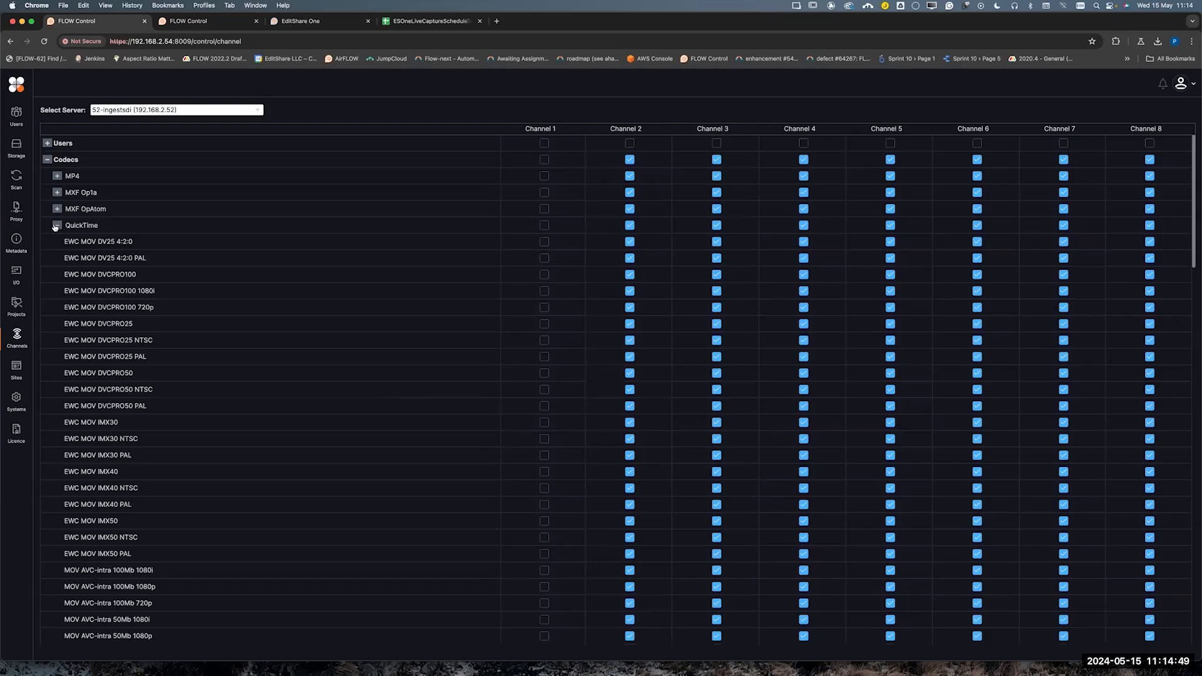
click(56, 226)
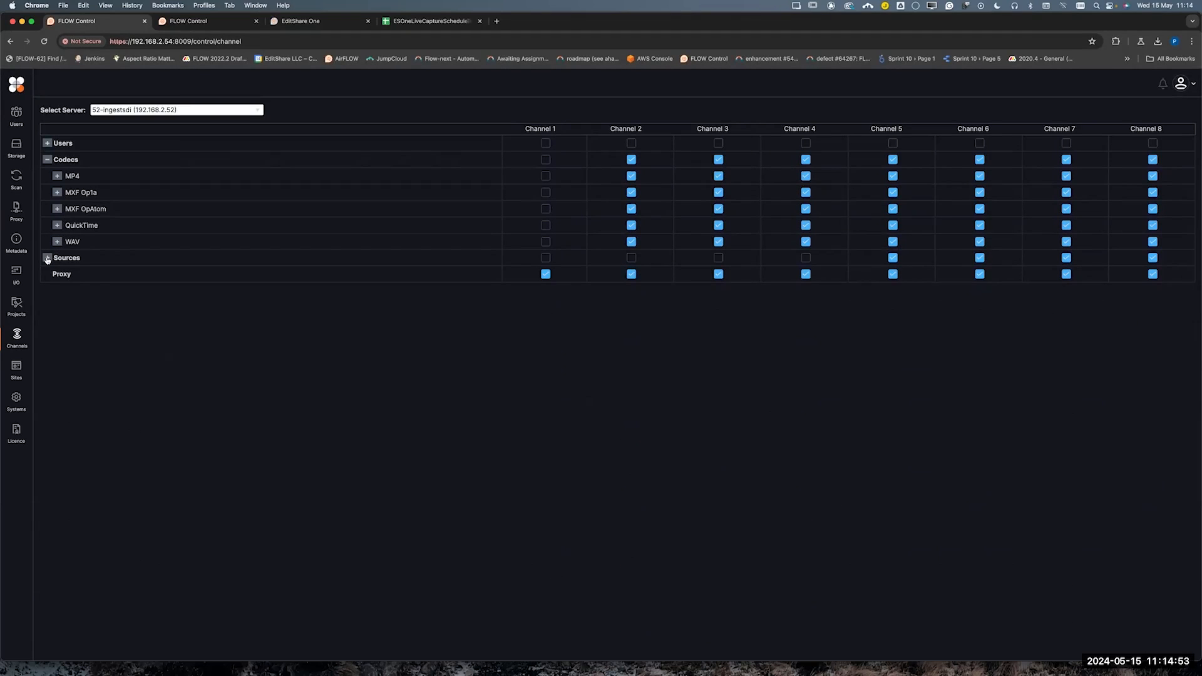
click(48, 258)
click(47, 160)
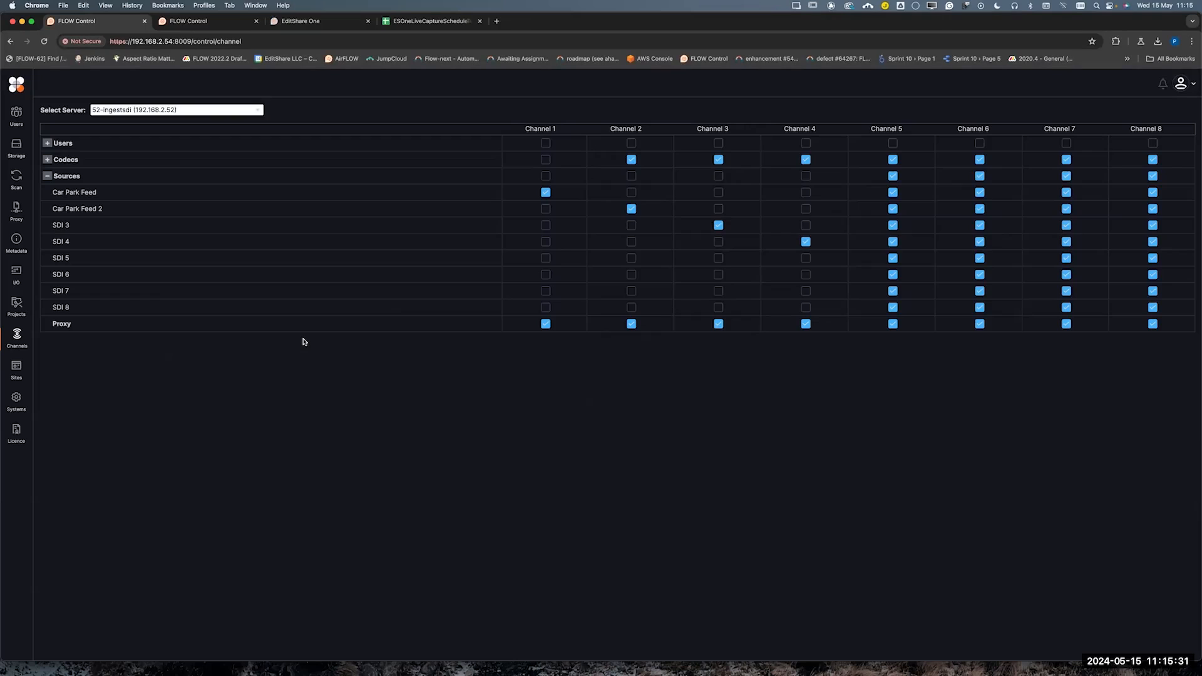
Close the duplicate FLOW Control page that shows the outdated channel source names
click(200, 26)
click(115, 27)
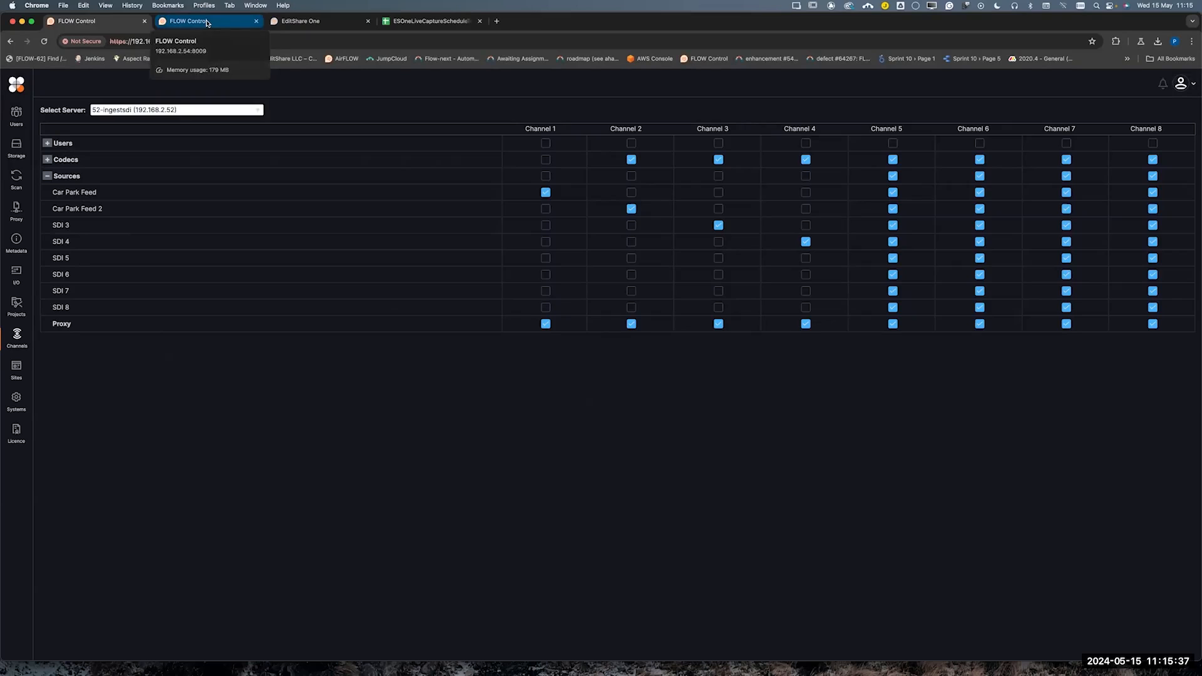
click(207, 23)
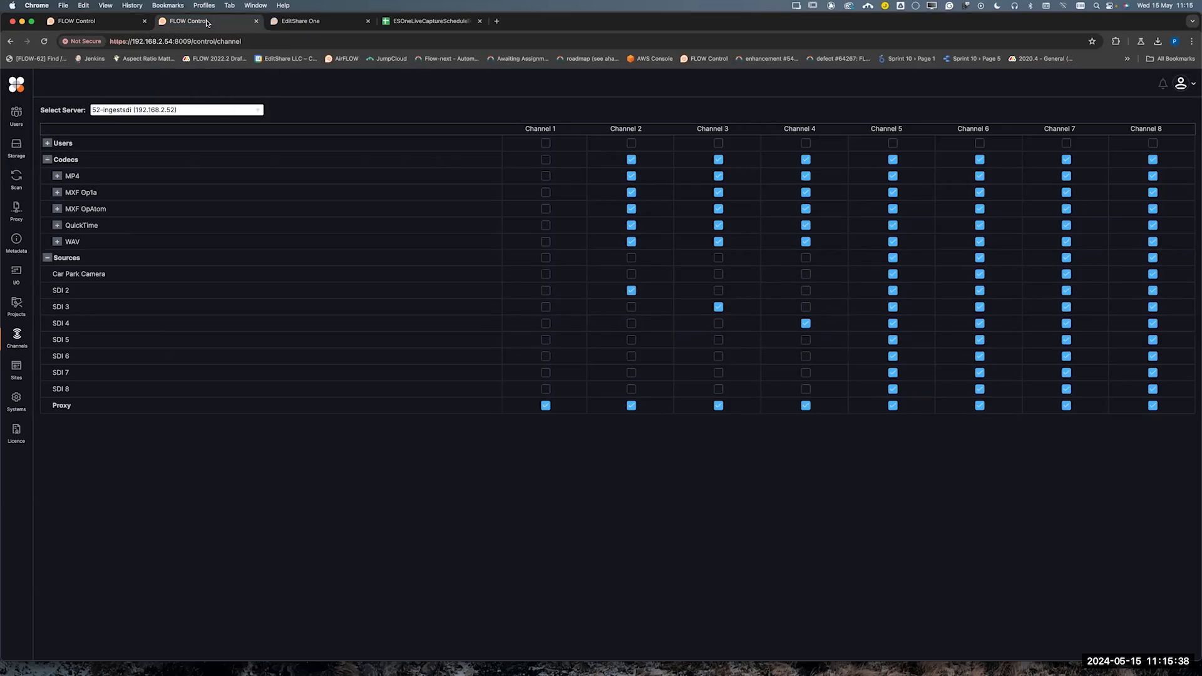
click(256, 21)
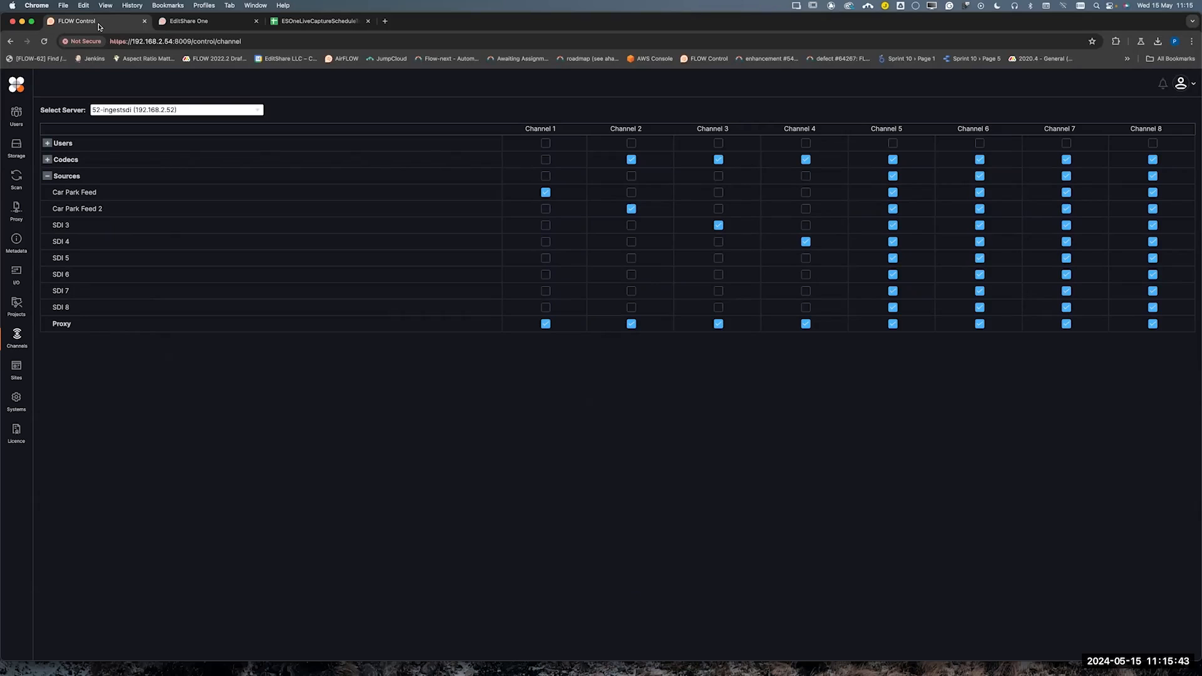
Switch to EditShare One and open its live capture settings
click(186, 23)
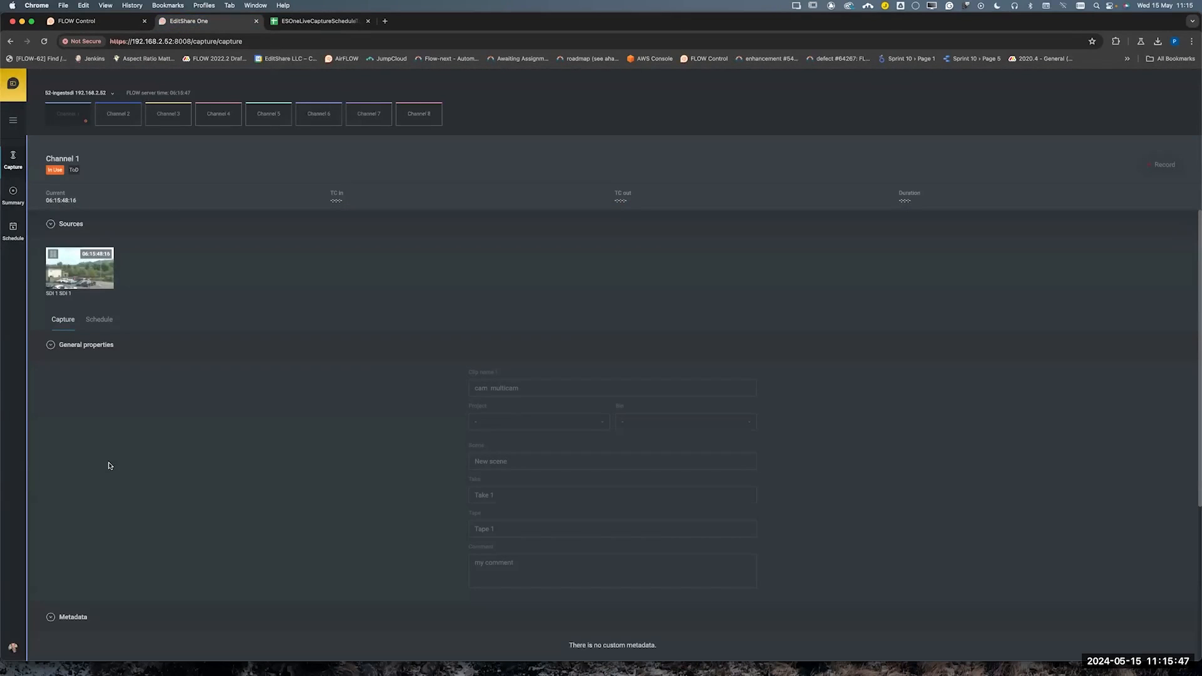
click(12, 647)
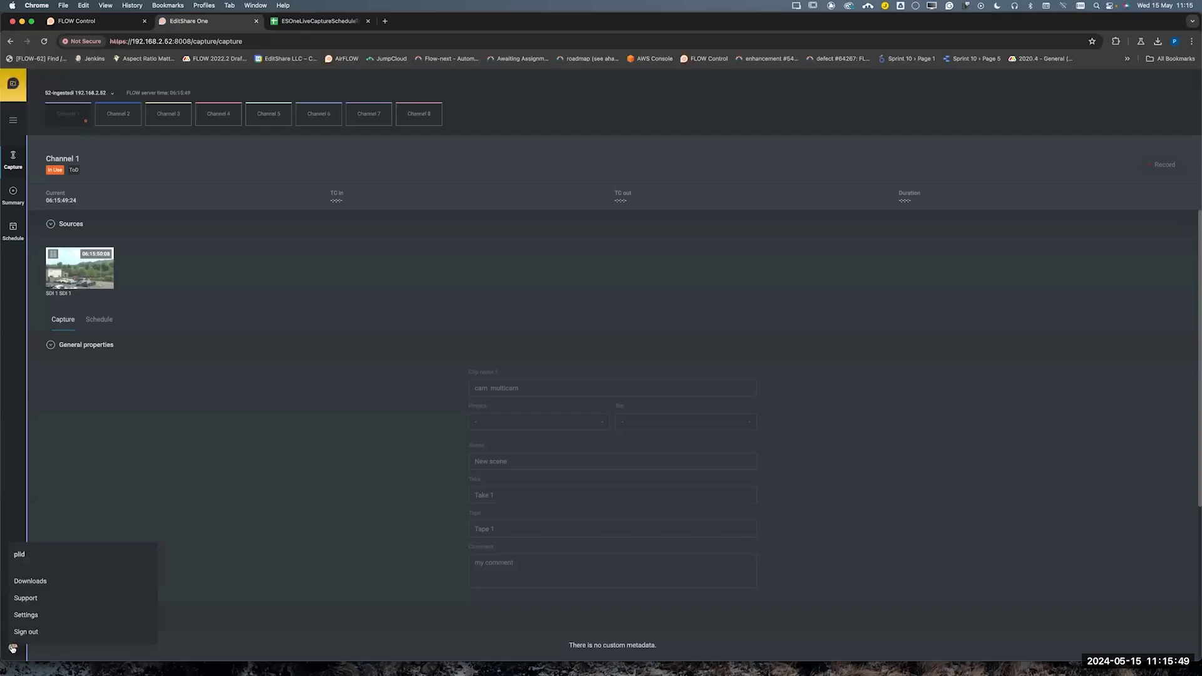
click(26, 615)
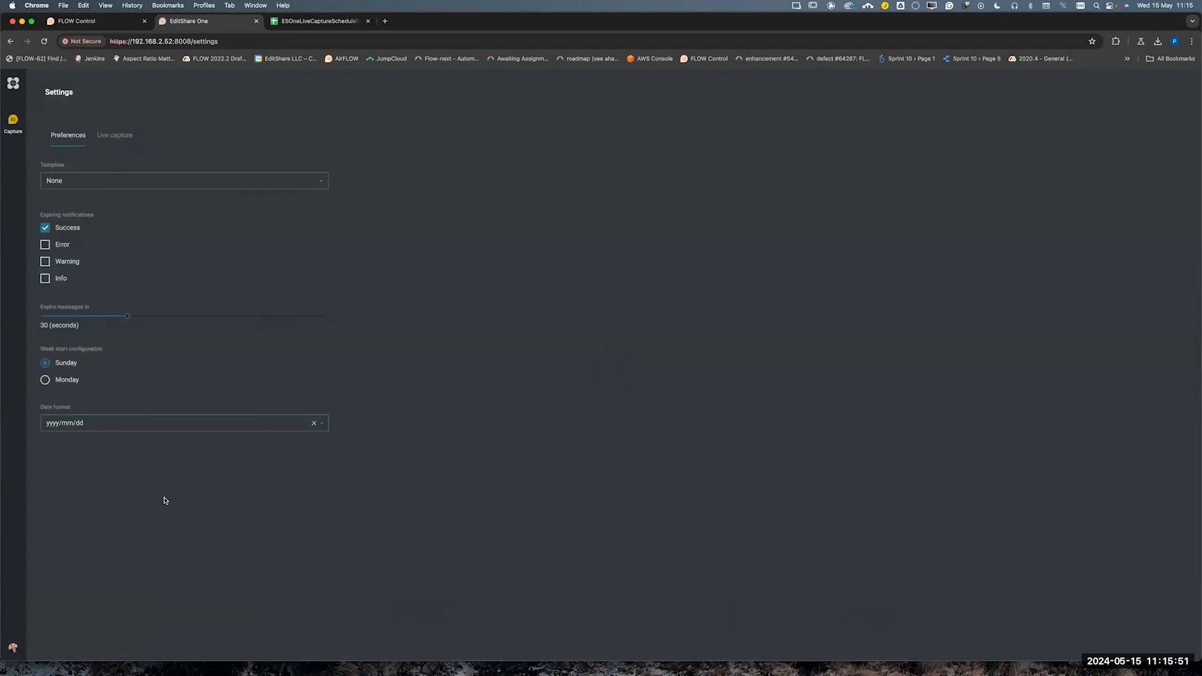
click(124, 136)
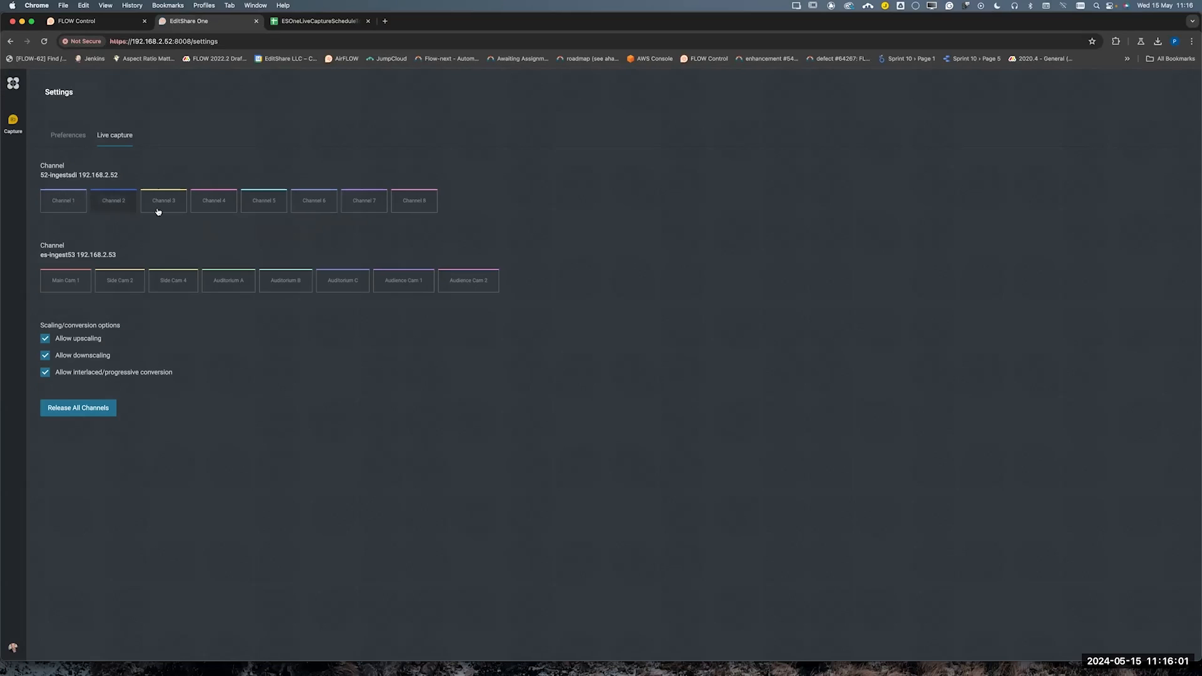
Set the custom name of Channel 1 on 52-ingestsdi to "Car Park 1" and apply it
click(62, 202)
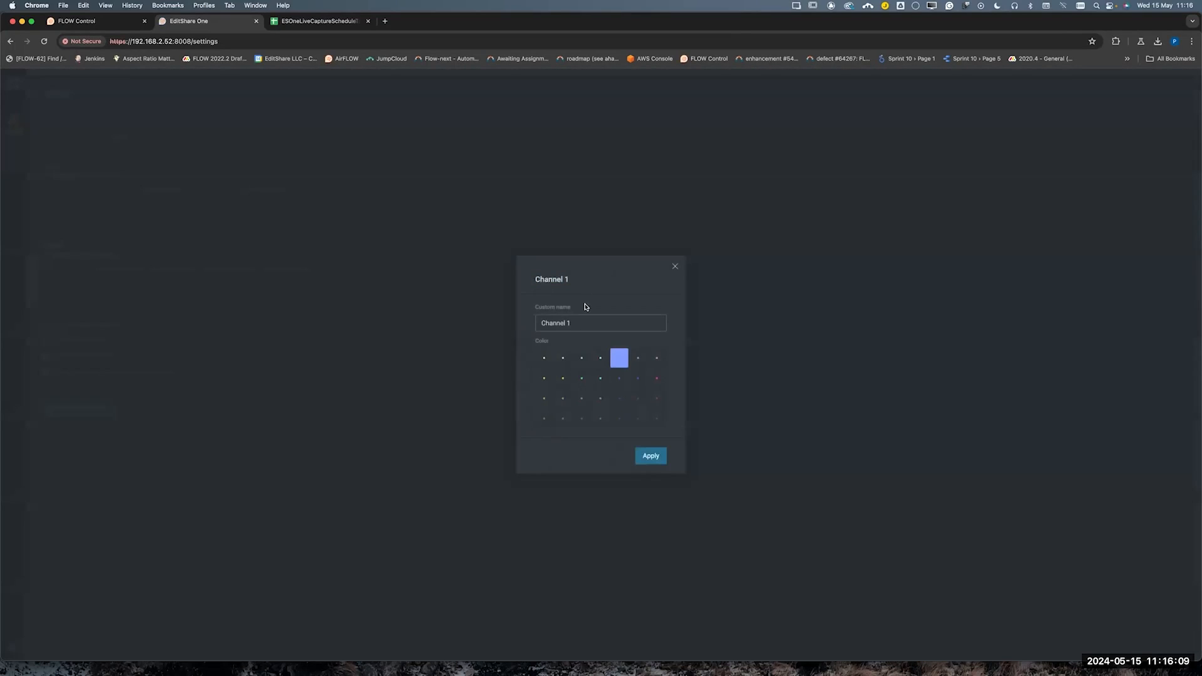
double_click(583, 318)
drag(584, 318, 542, 323)
text(CAp)
click(651, 455)
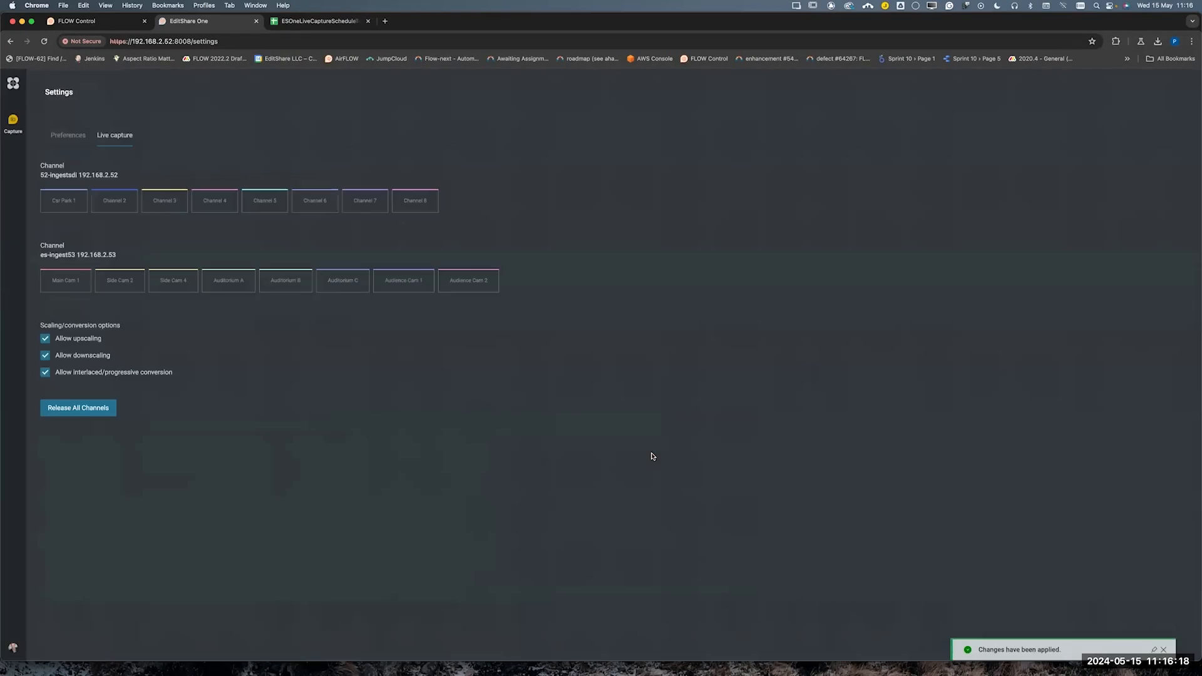
Set the custom name of Channel 2 on 52-ingestsdi to "Car Park 2" with a darker blue colour and apply it
click(116, 201)
triple_click(574, 325)
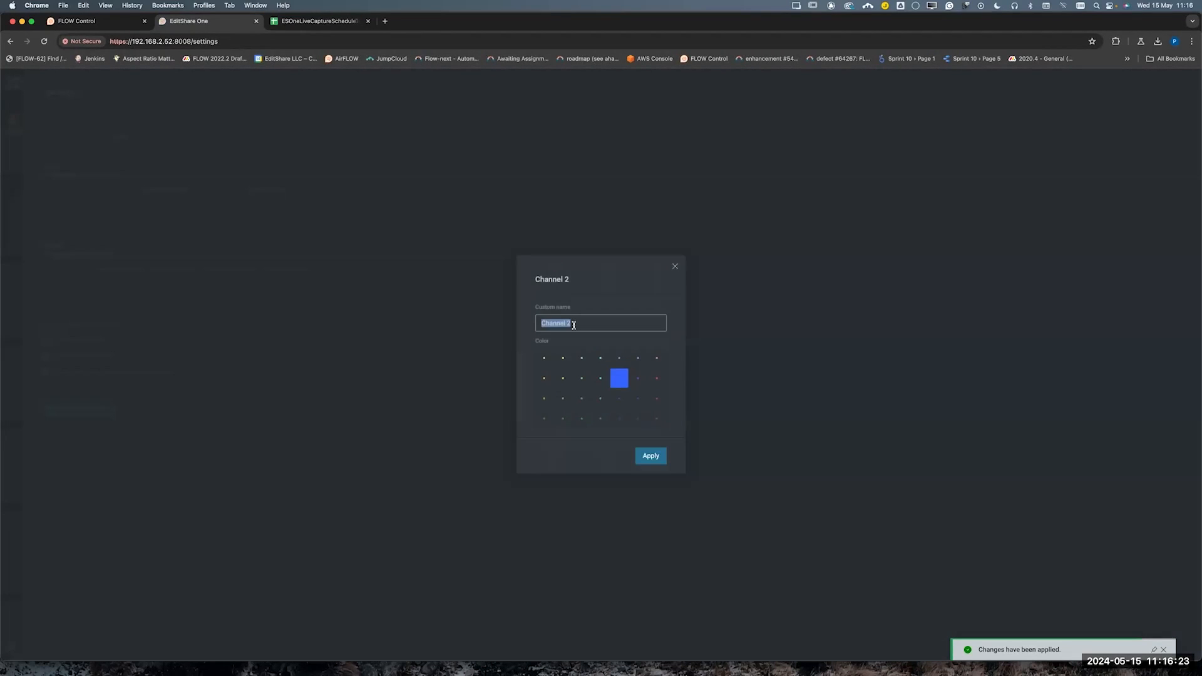
text(Car Park 2)
click(626, 403)
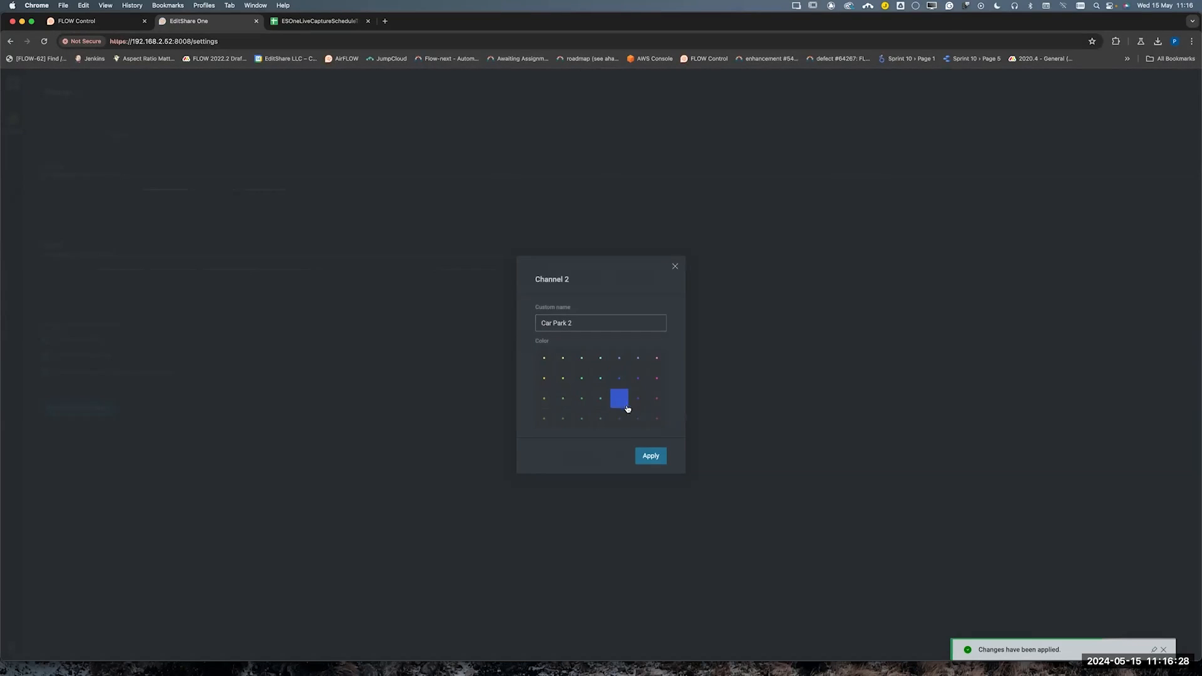
click(651, 456)
Set the custom name of Channel 3 on 52-ingestsdi to "Main Auditorium" and apply it
click(179, 204)
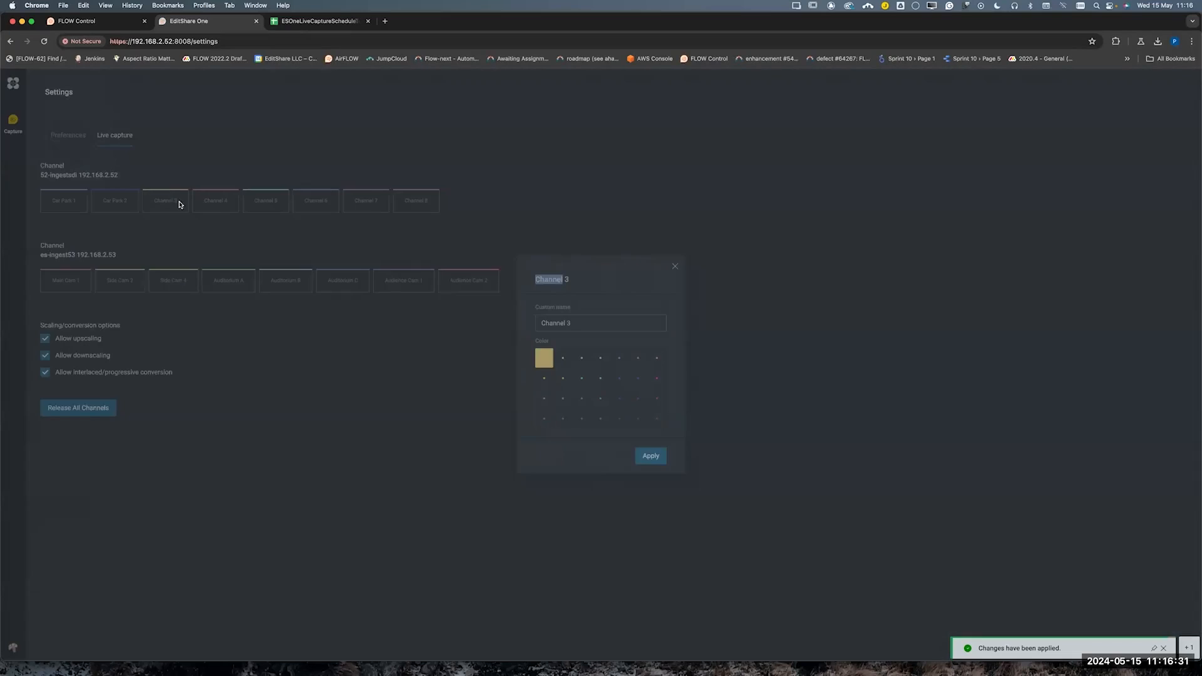
triple_click(586, 321)
text(Main Auditorium)
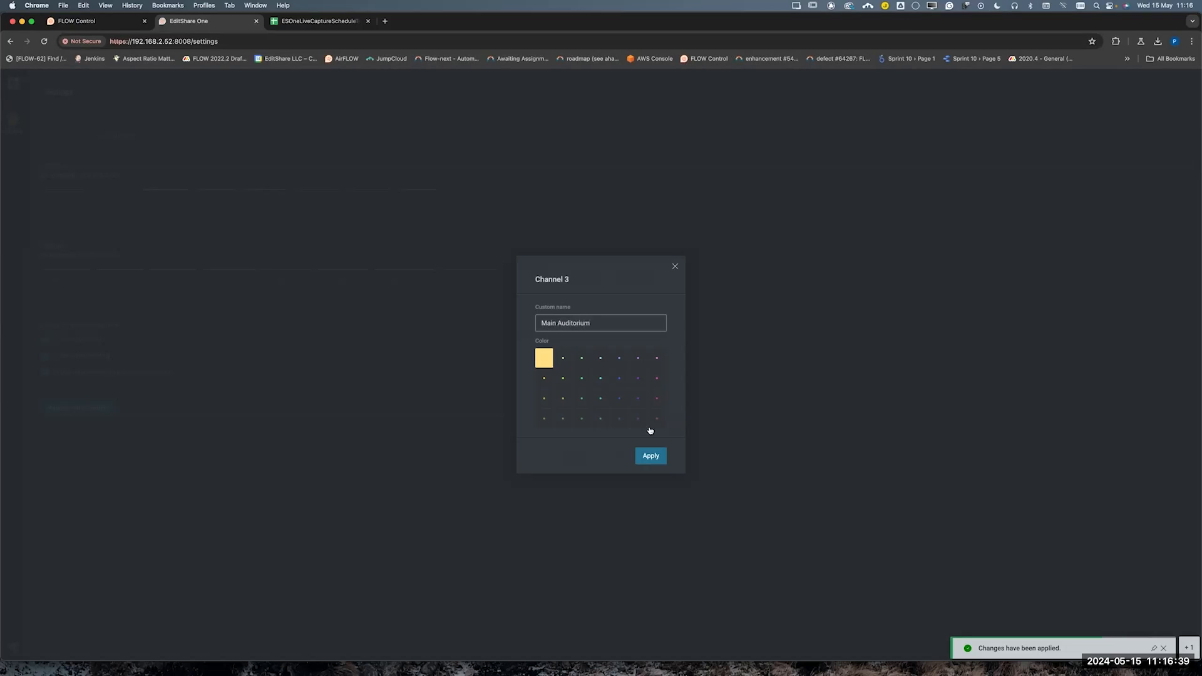
click(655, 455)
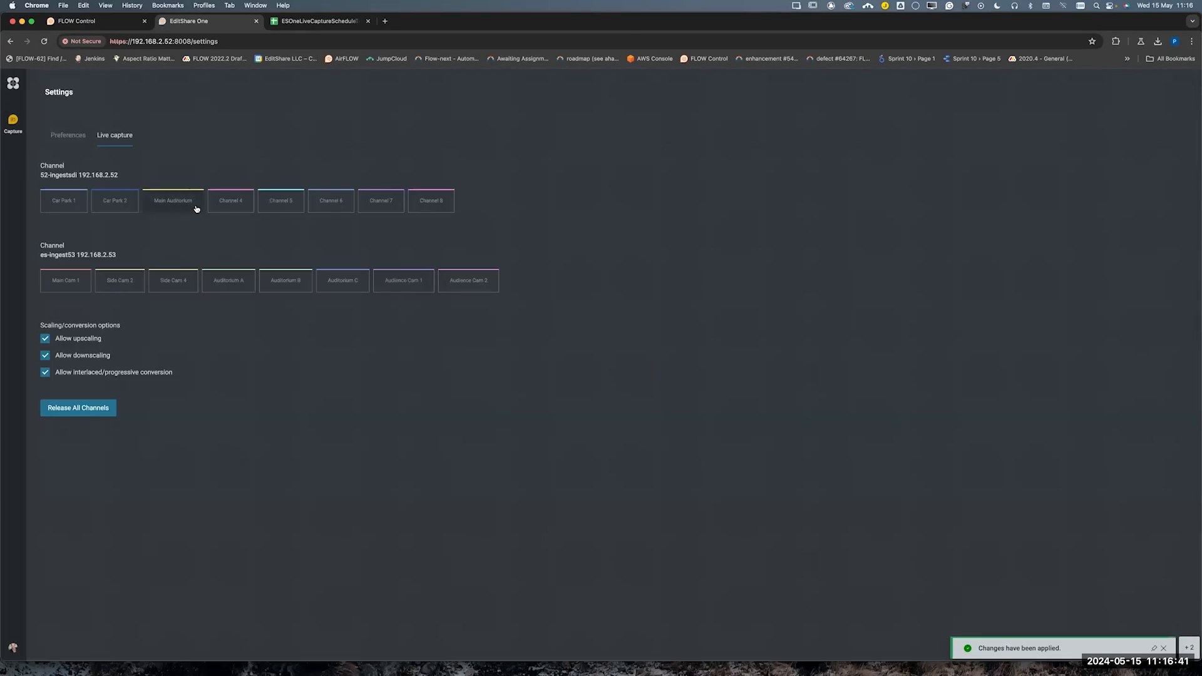
Set the custom name of Channel 4 on 52-ingestsdi to "Program" and apply it
click(229, 199)
triple_click(562, 322)
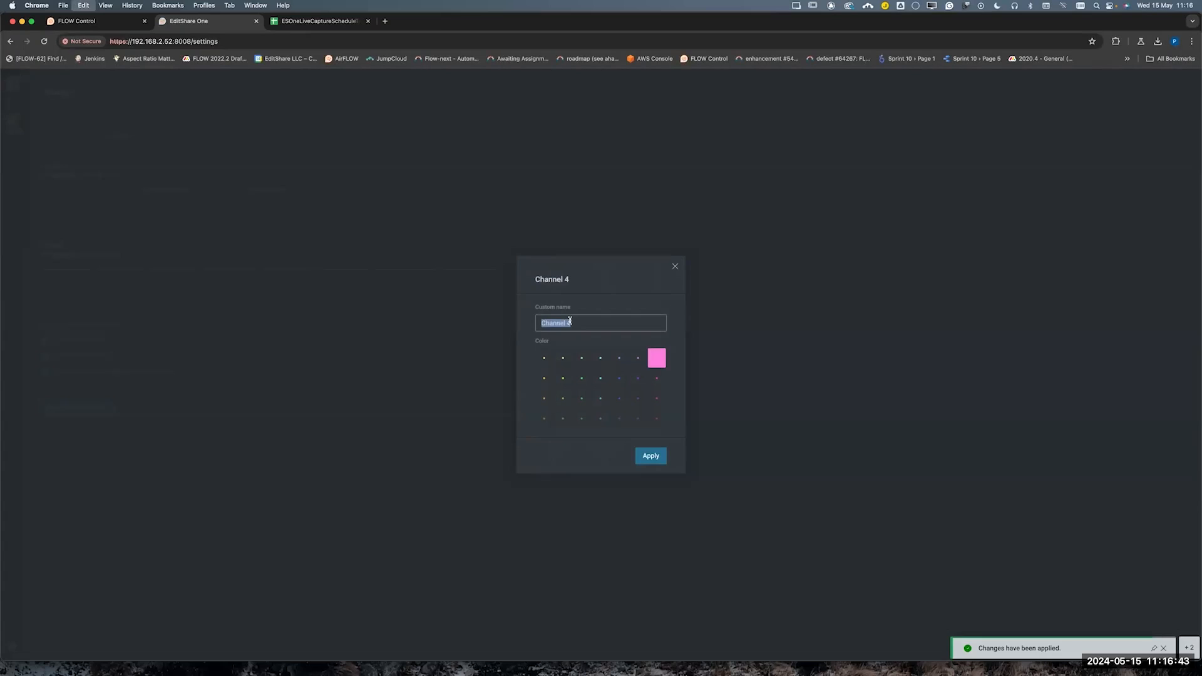
text(Program)
click(654, 460)
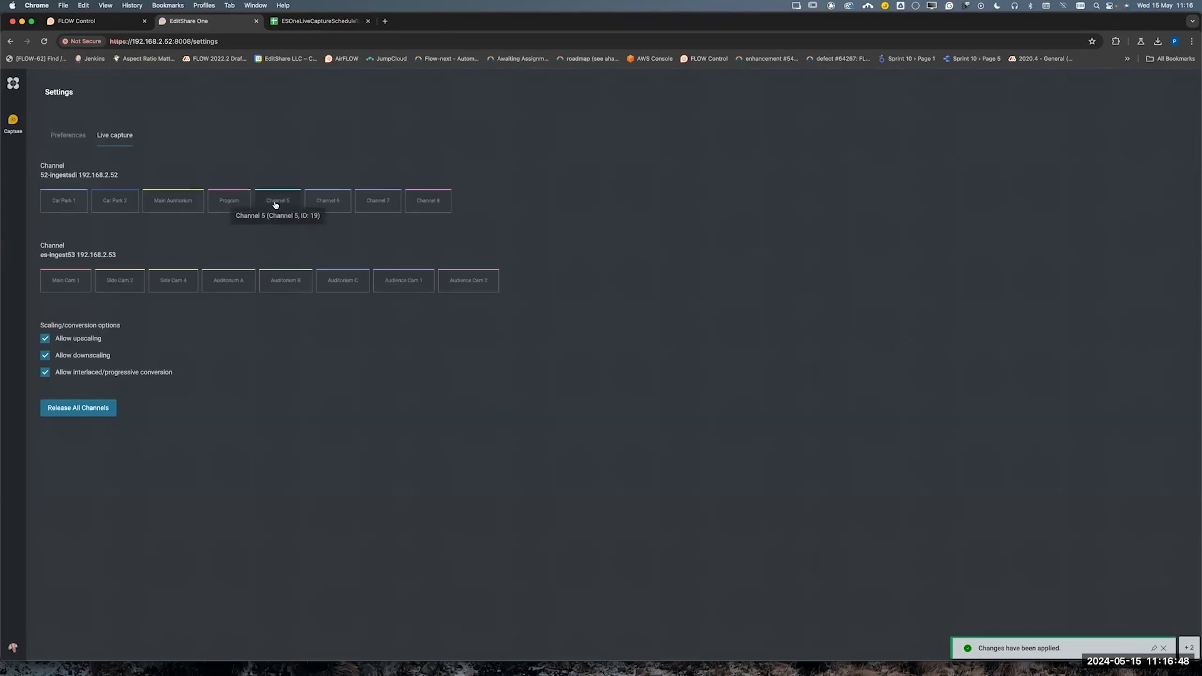
Set the custom name of Channel 5 on 52-ingestsdi to "Cam 1 ISO", apply it and dismiss the stacked notifications
click(275, 204)
triple_click(581, 323)
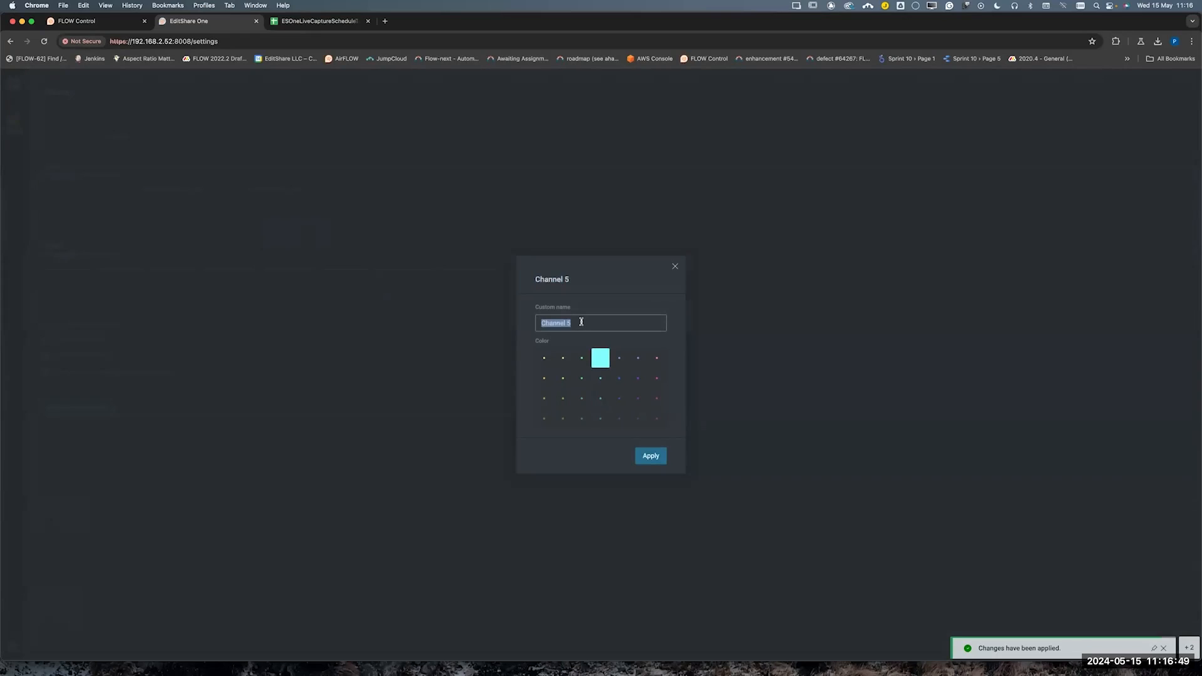
text(Cam 1 ISO)
click(648, 455)
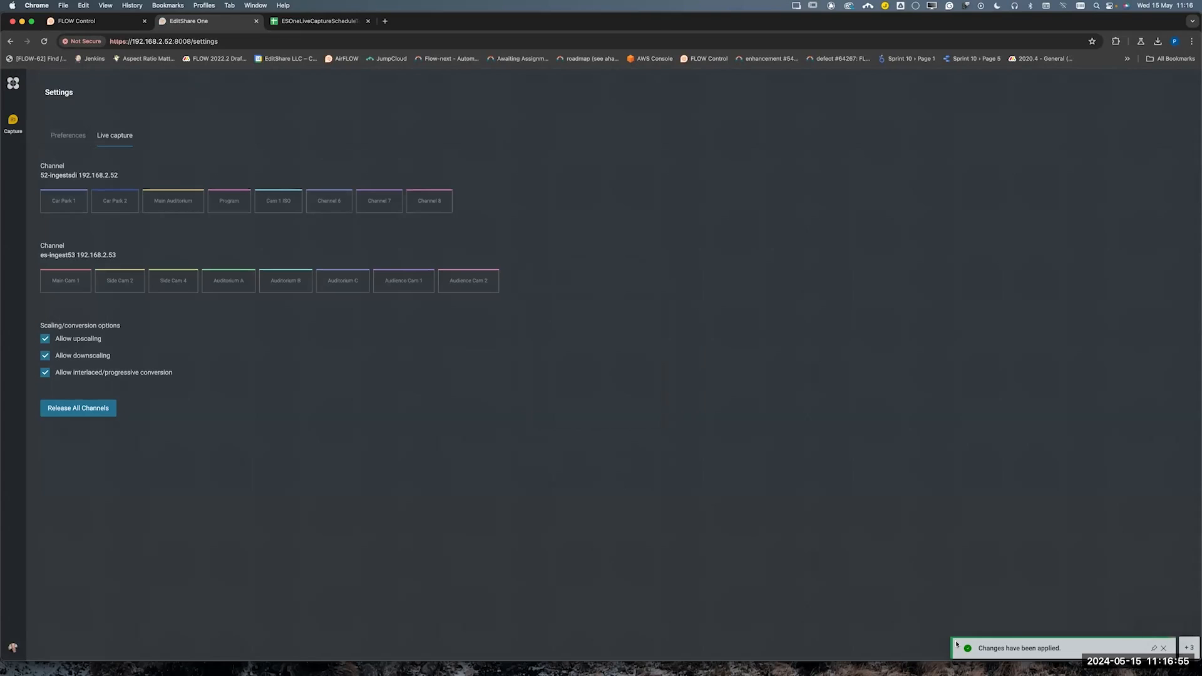
click(1163, 648)
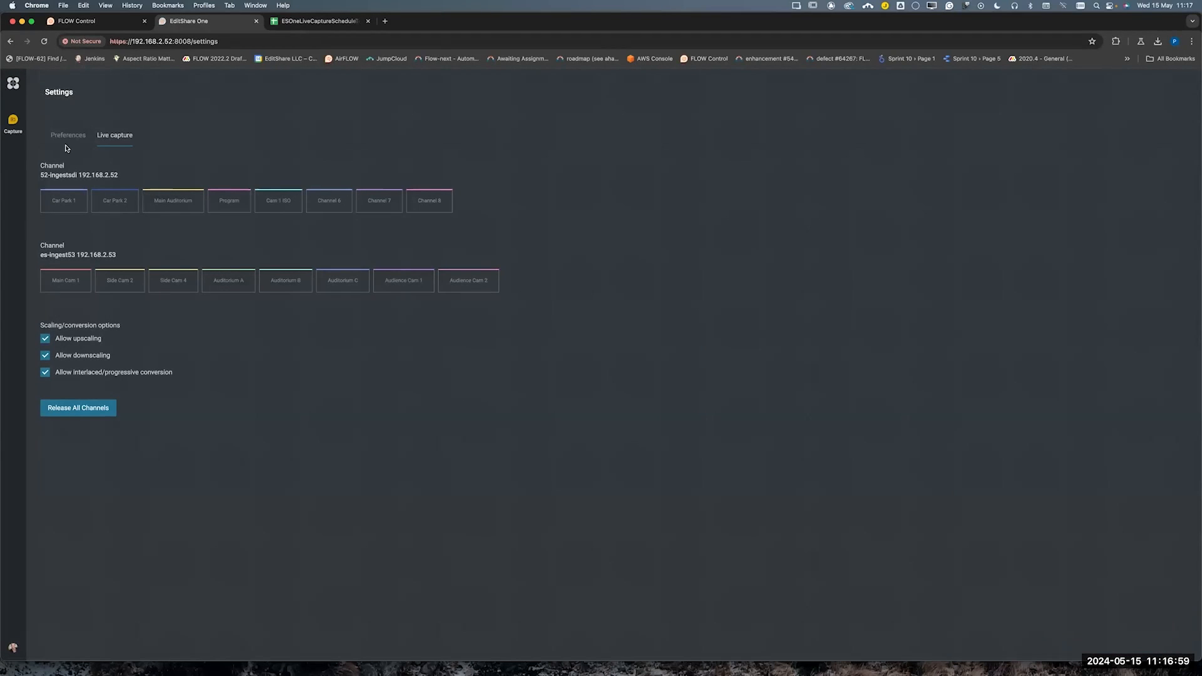
Open the capture schedule and start a Car Park 1 job named "Car Park Activity" on 15 May from 12:15 to 13:00
click(16, 124)
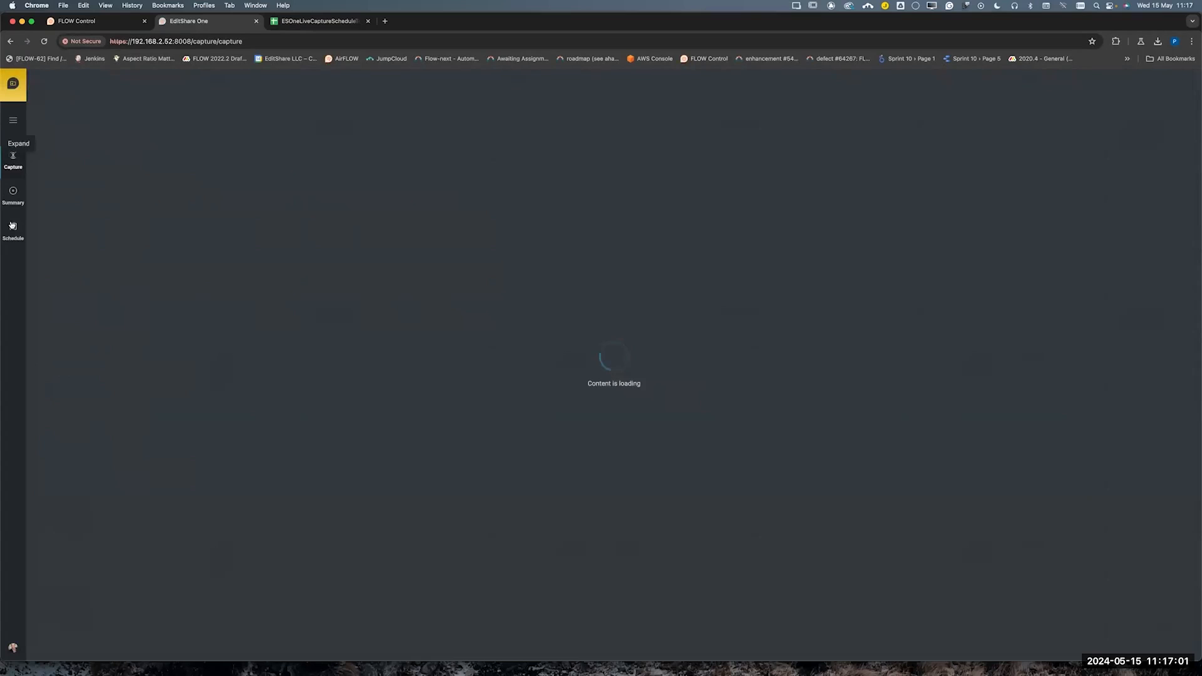
click(14, 227)
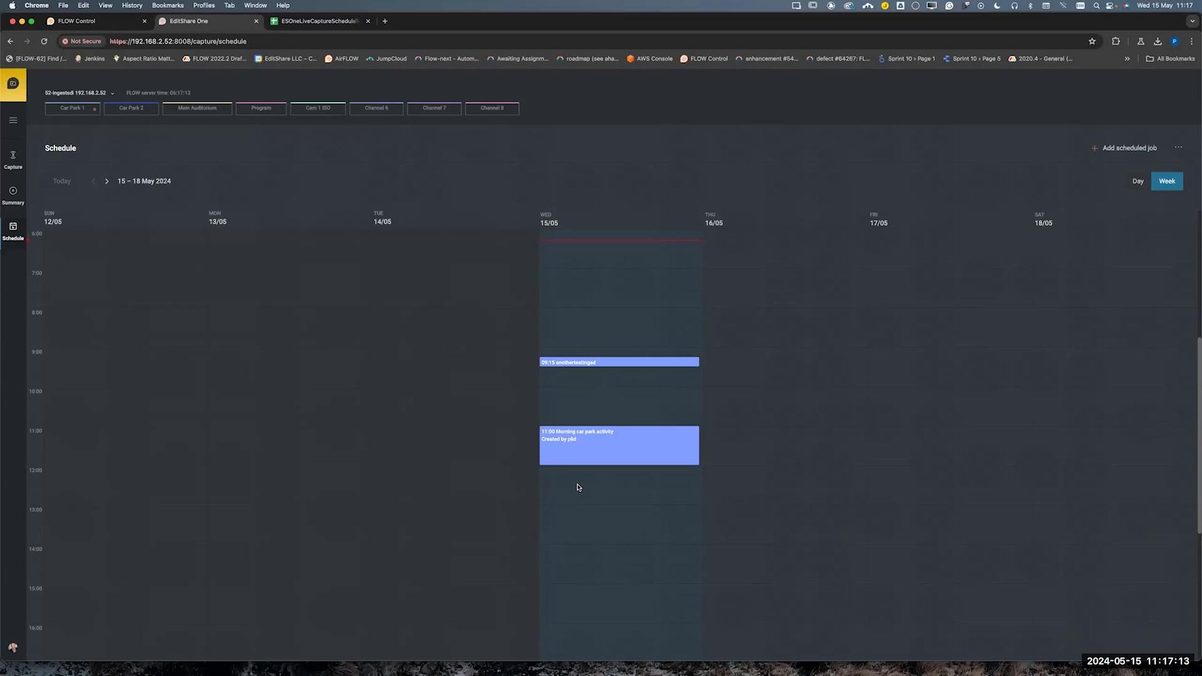
drag(565, 479, 566, 501)
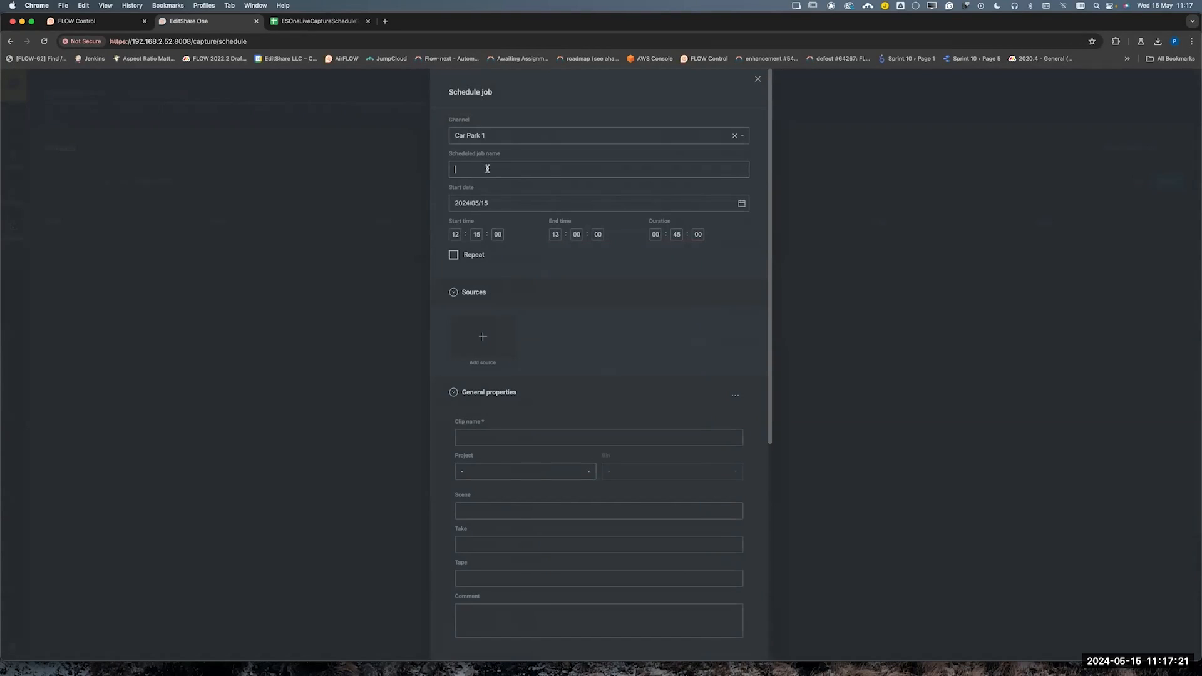
text(Car Park Activity)
Add the SDI 1 Car Park Feed source to the scheduled job and set its clip name to "Clip 1"
click(484, 336)
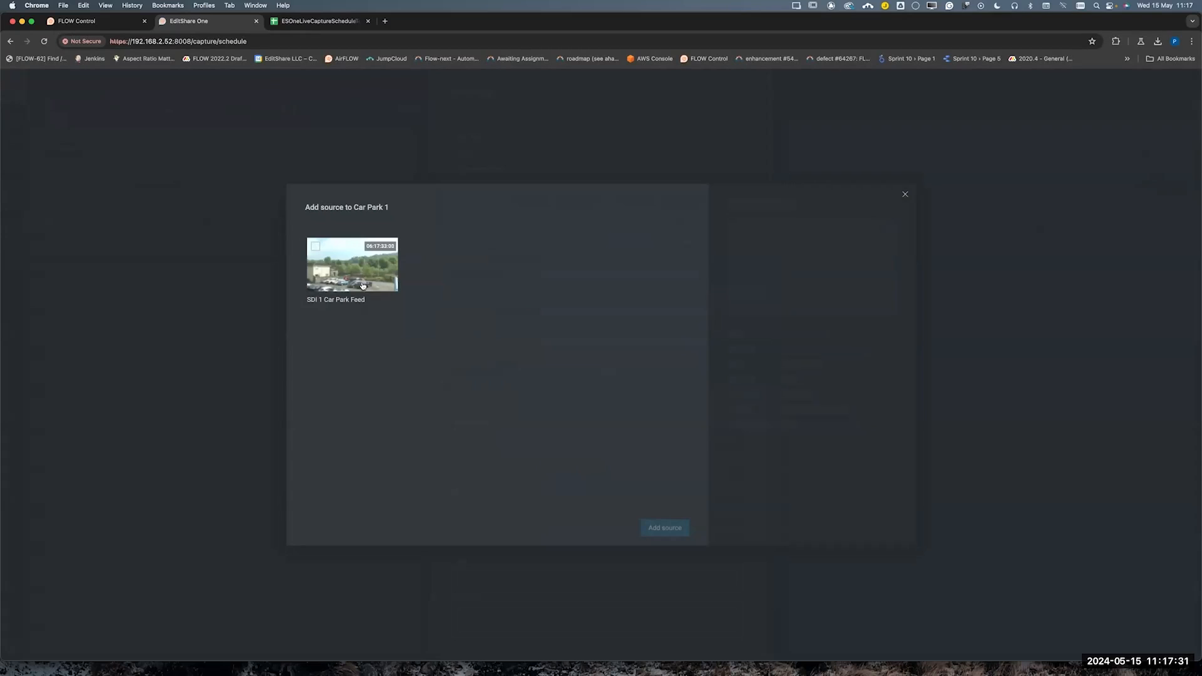
click(316, 246)
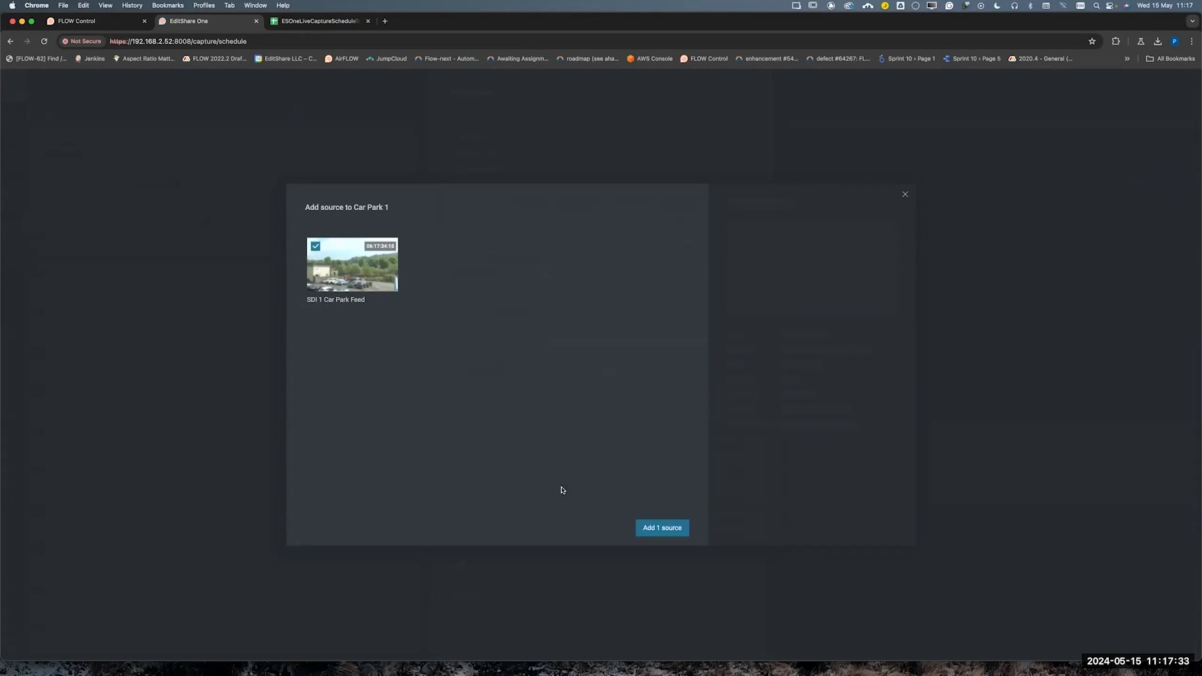
click(662, 530)
scroll(537, 486, down, 2)
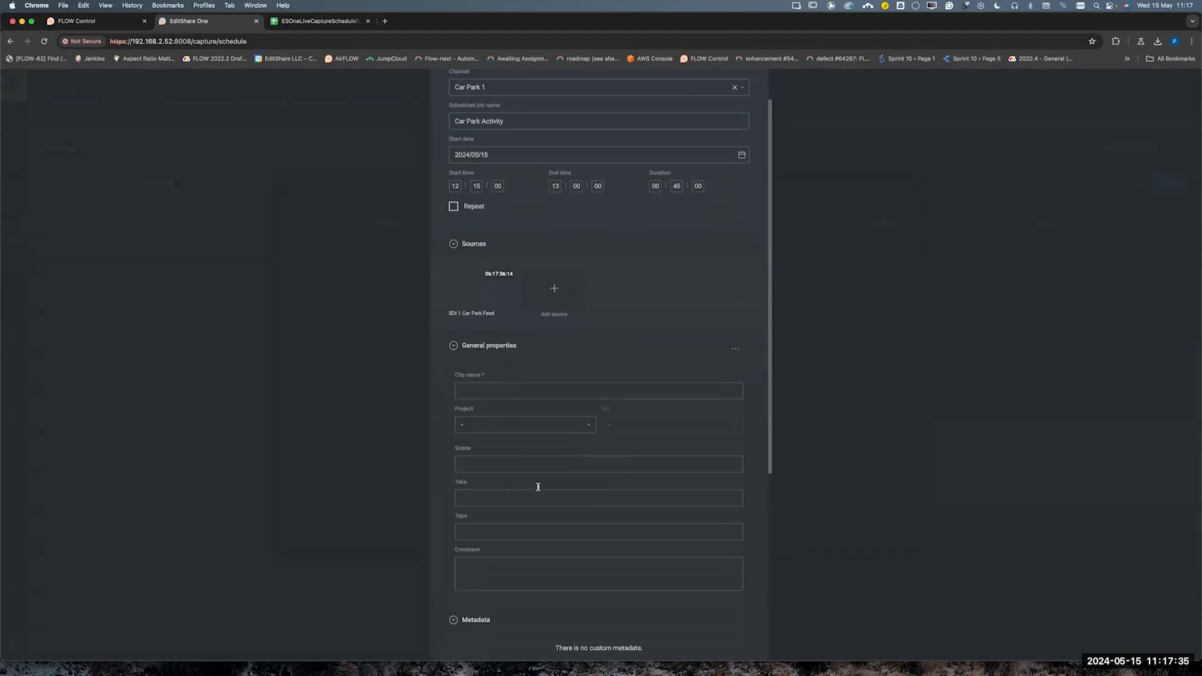
click(504, 372)
text(Clip 1)
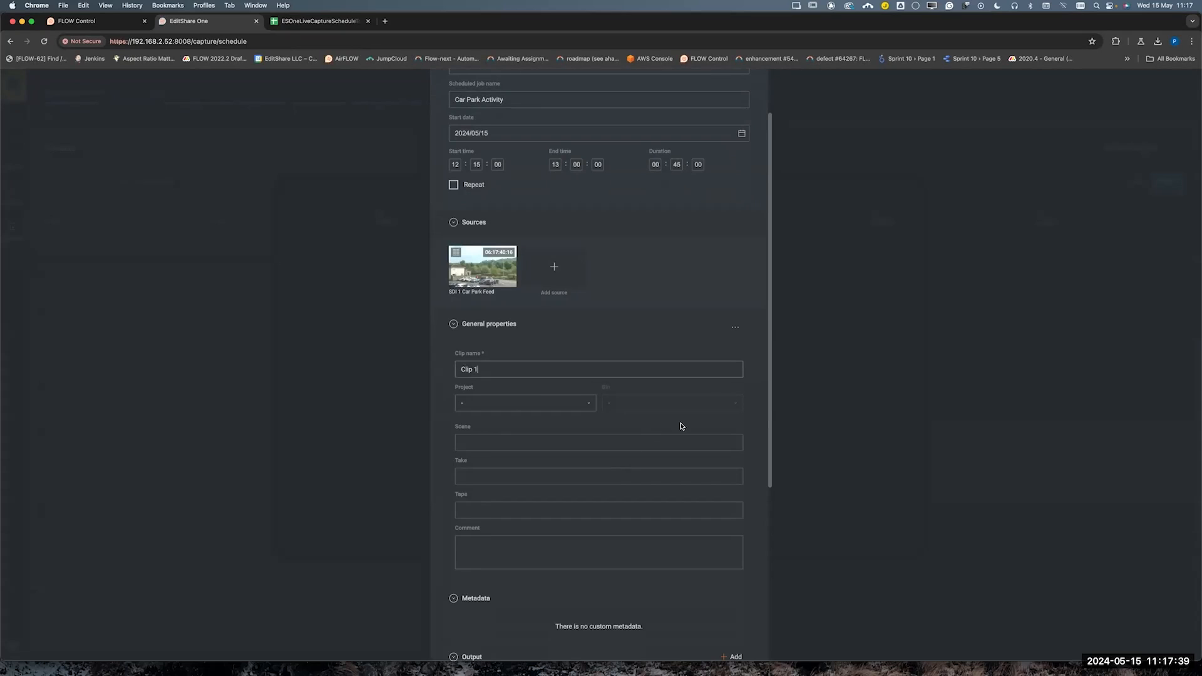
Set the job's output codec to QuickTime ProRes 422 HQ
scroll(676, 423, down, 3)
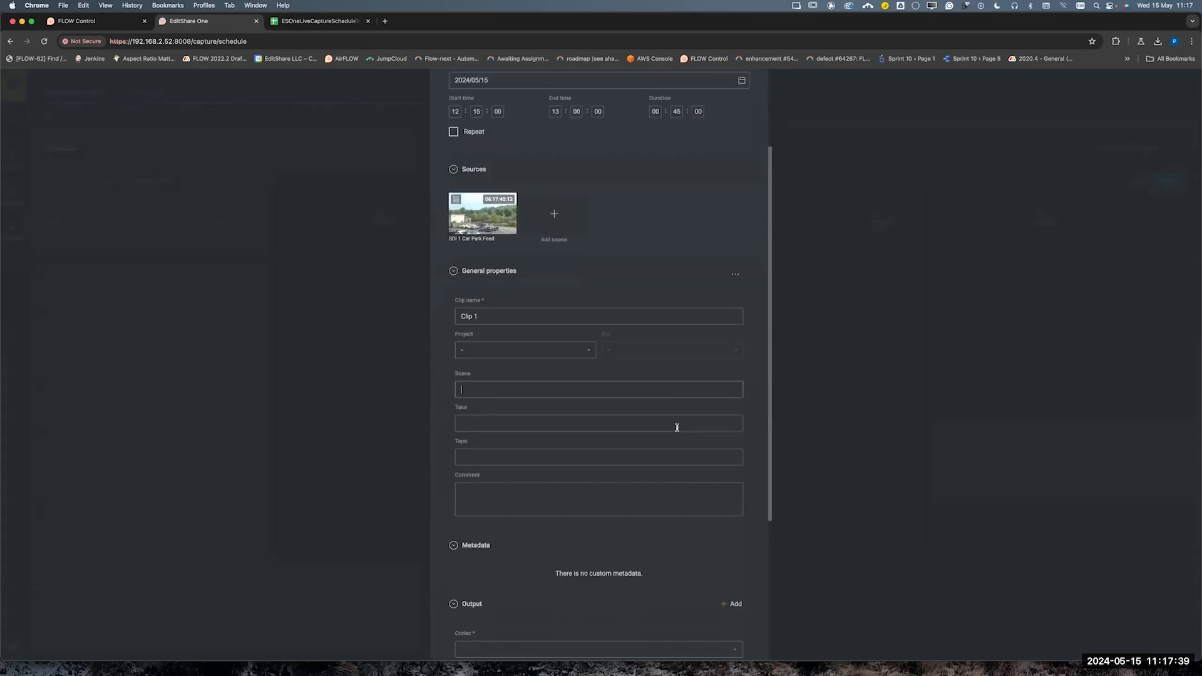
click(541, 493)
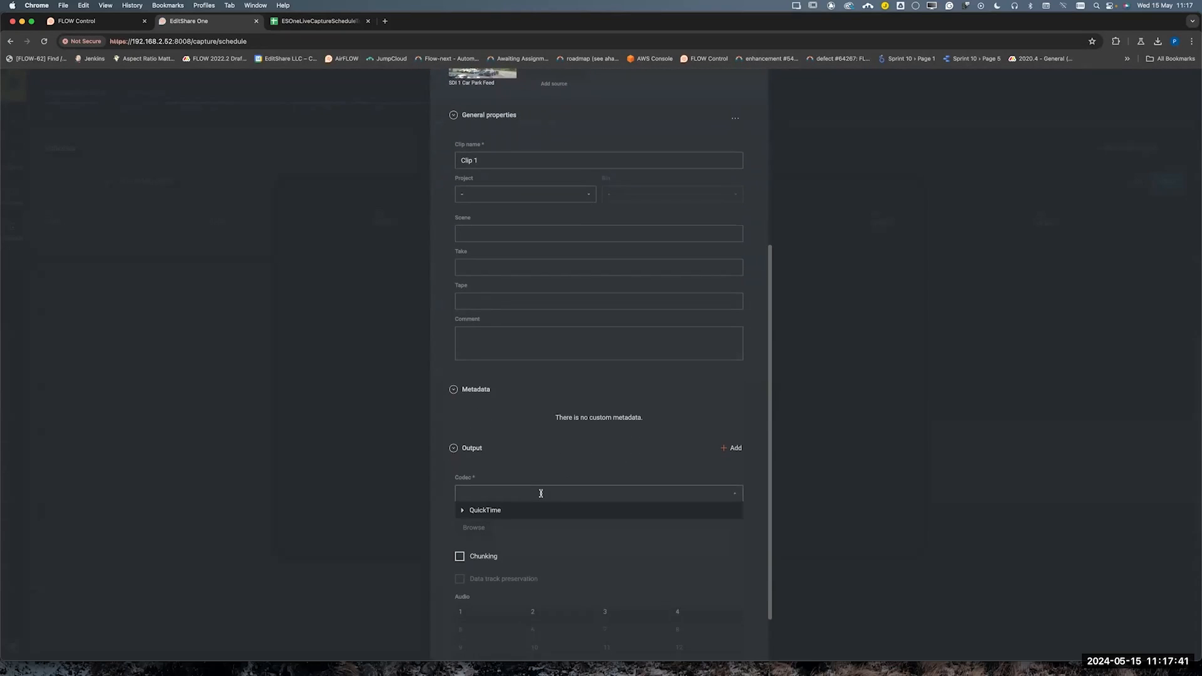
click(460, 511)
click(507, 529)
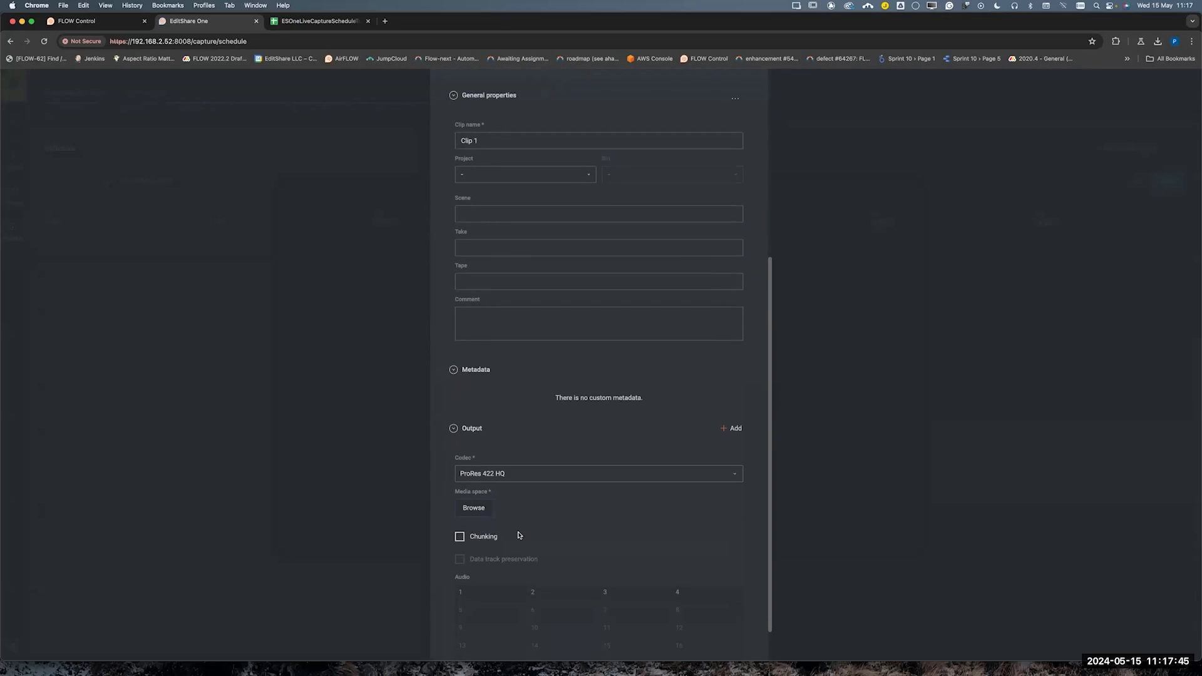
Choose plp-unmanaged-captures as the output's media space, widening the storage list to show full names
click(472, 506)
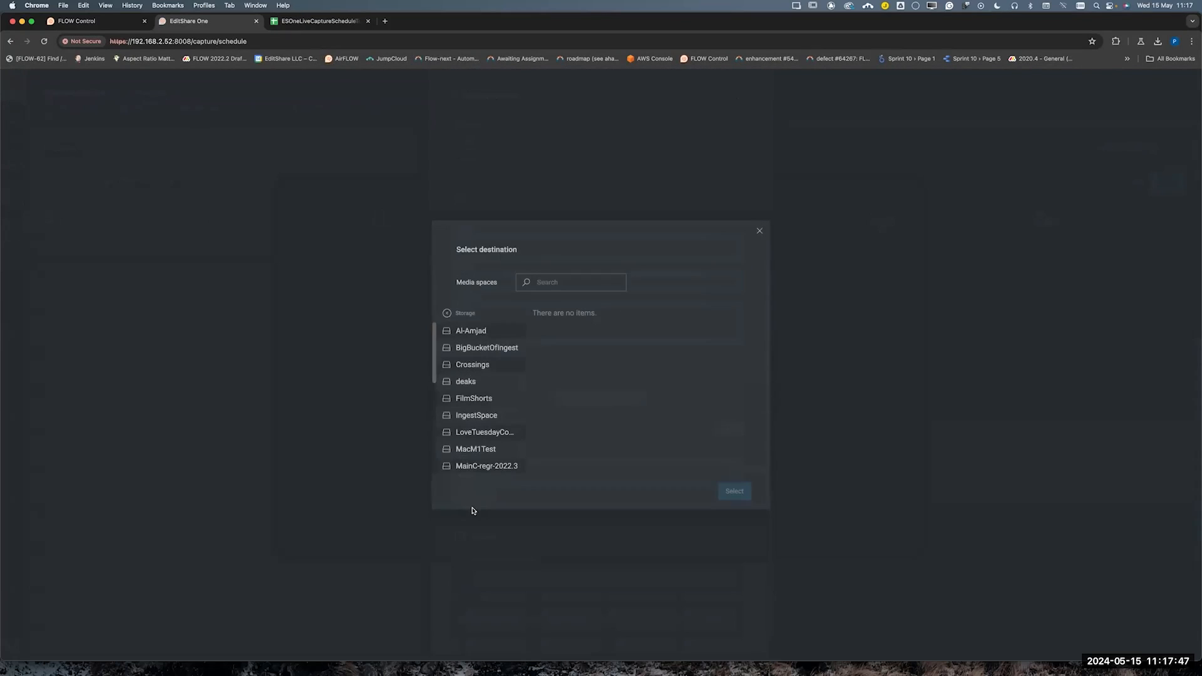
scroll(478, 432, down, 5)
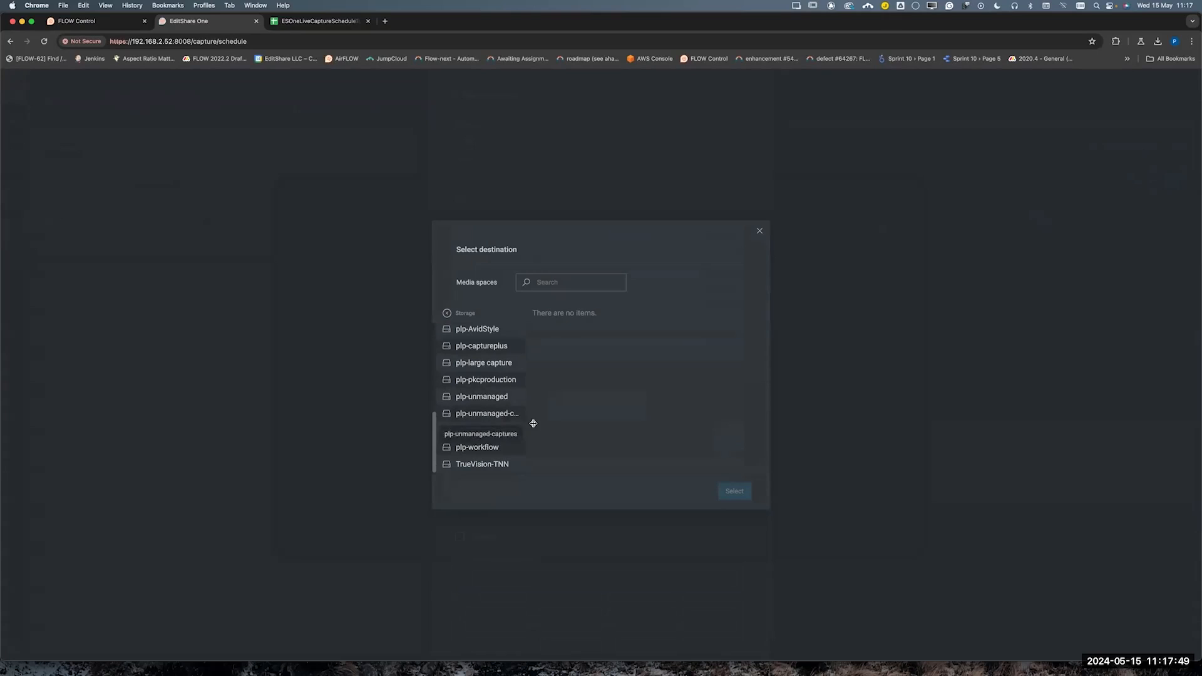
click(496, 415)
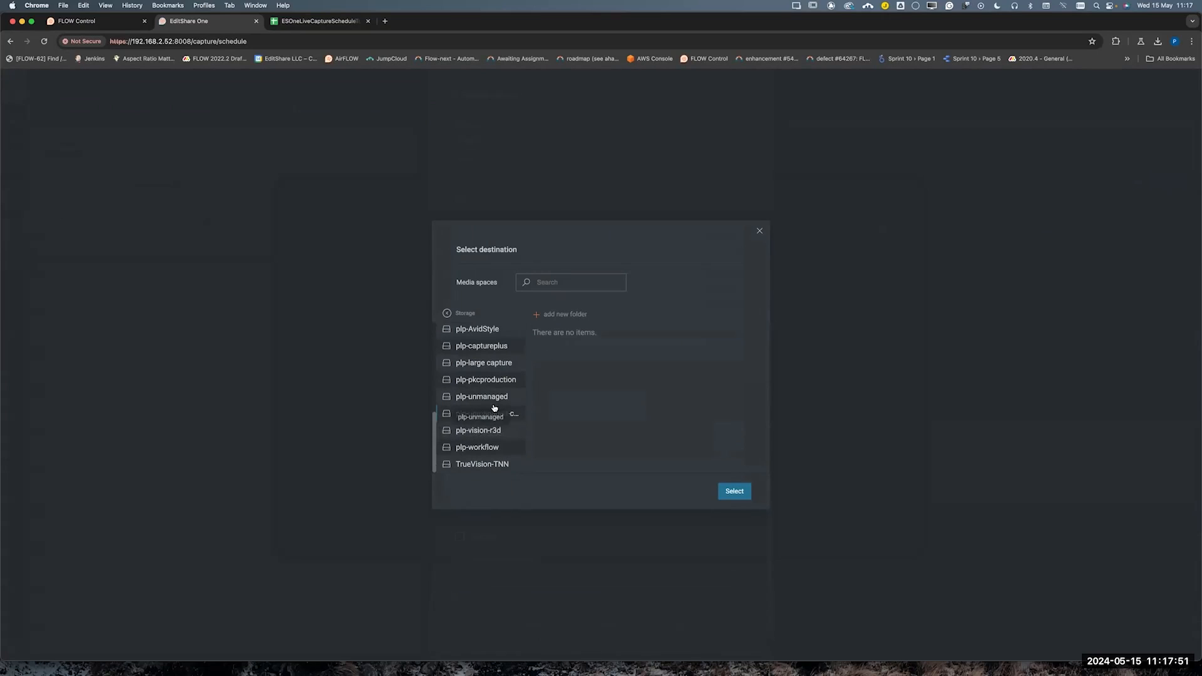
drag(527, 404, 609, 395)
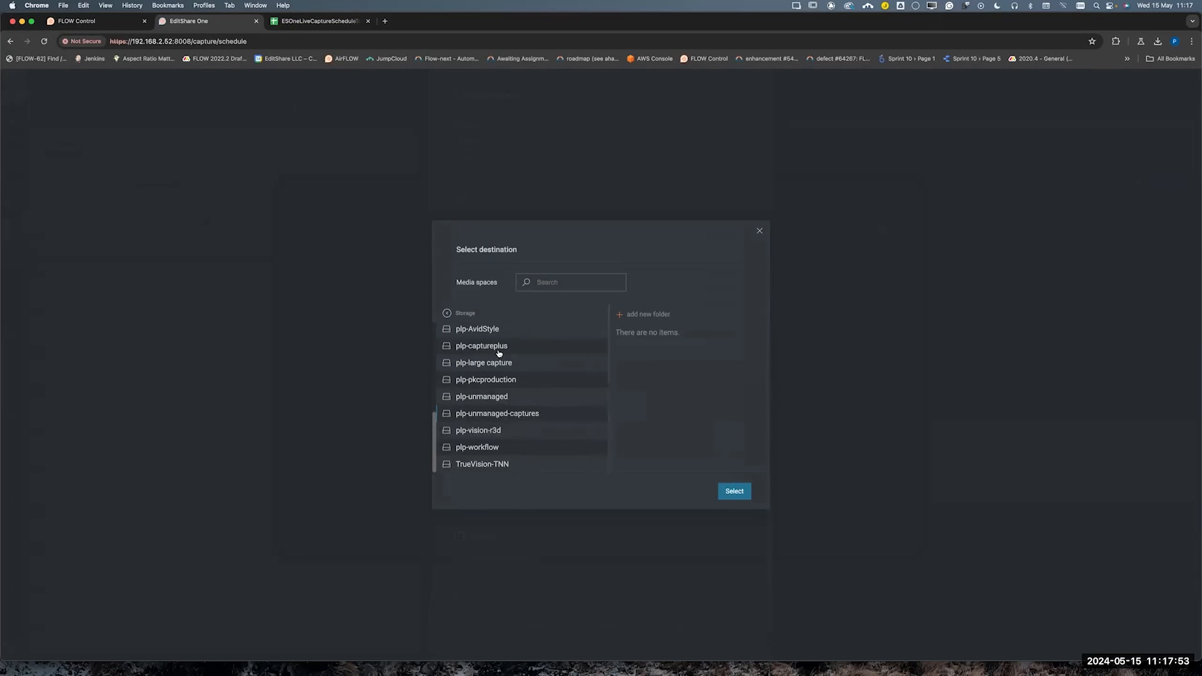
click(731, 491)
Enable audio channels 1 and 2 for the output and schedule the job
scroll(595, 532, down, 2)
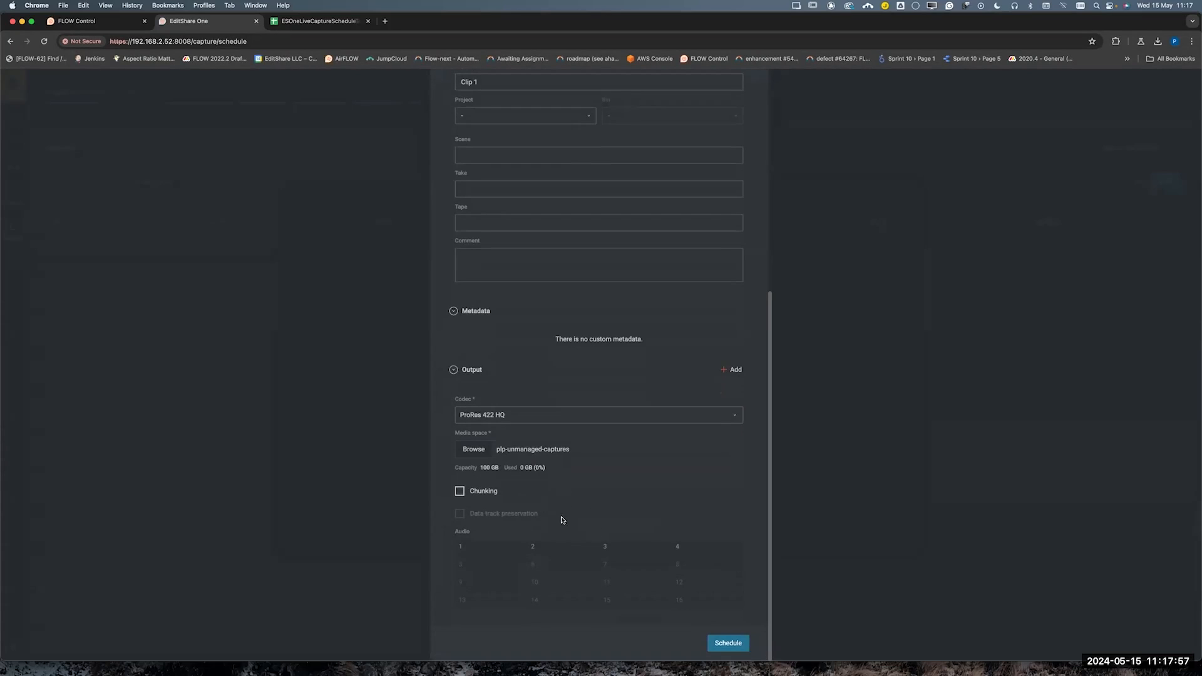
click(491, 544)
click(542, 554)
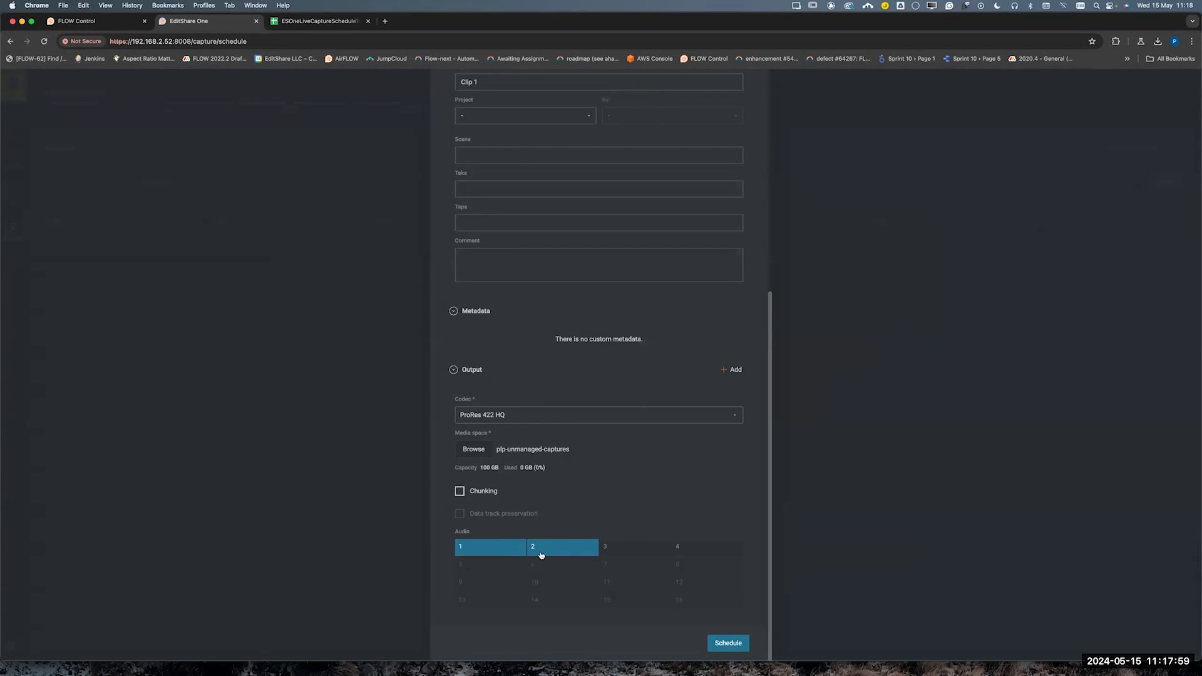
click(738, 644)
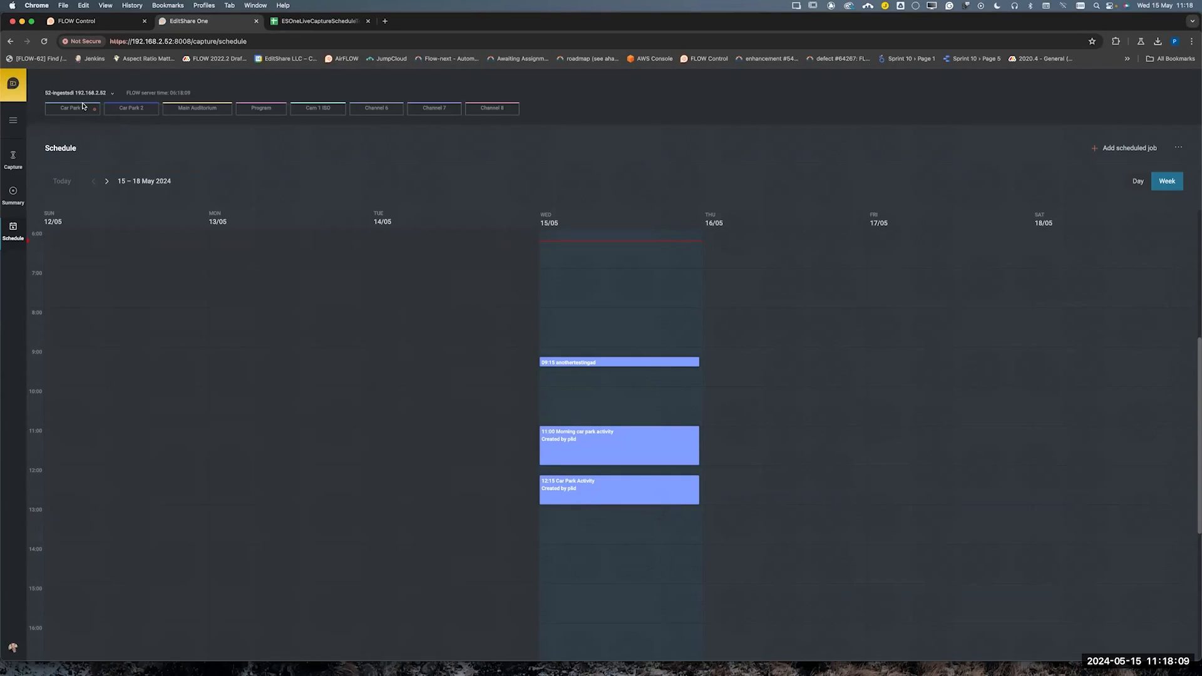
Delete the 11:00 "Morning car park activity" job from the 15 May schedule and confirm its removal
mouse_move(653, 487)
mouse_down()
mouse_move(652, 515)
mouse_move(654, 488)
mouse_move(740, 490)
mouse_move(651, 491)
mouse_up()
right_click(641, 445)
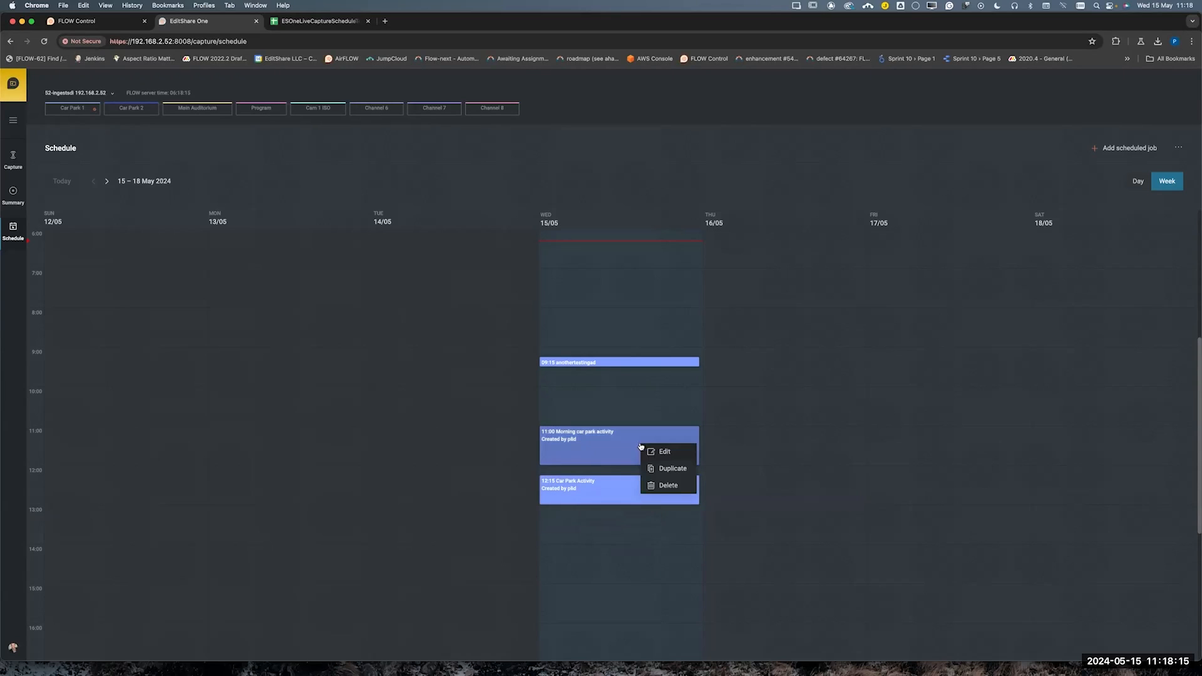
click(677, 489)
click(664, 397)
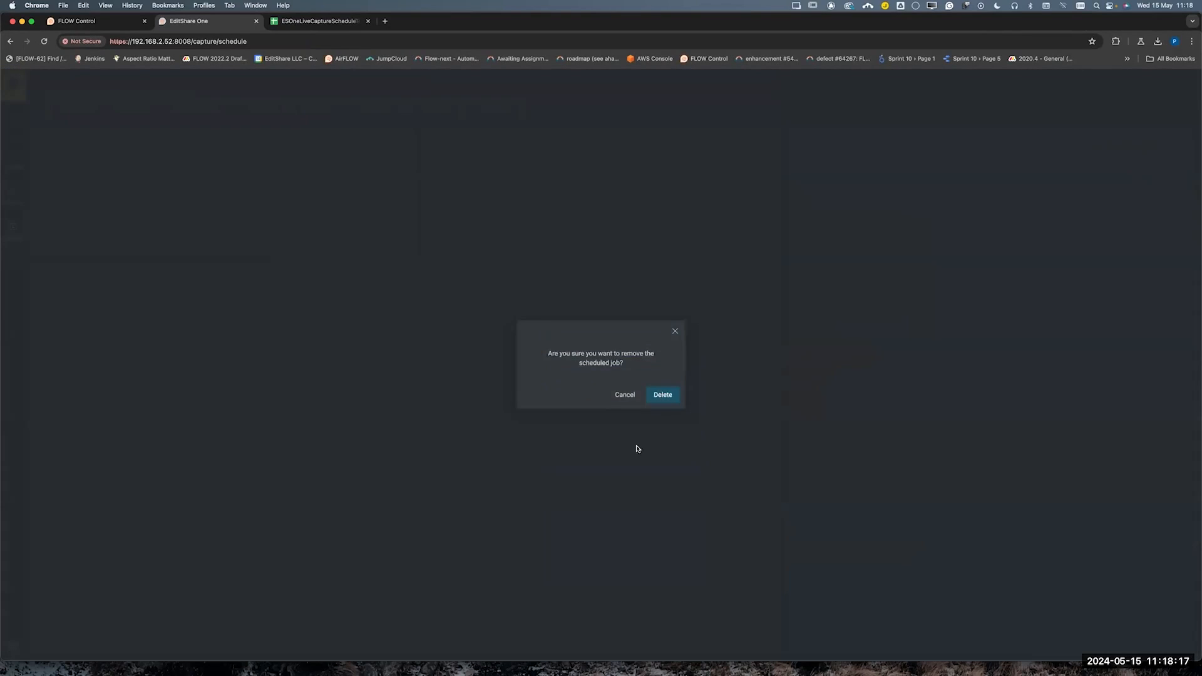
Show the actions available for the Car Park Activity job and the schedule's CSV import and template download options
right_click(637, 491)
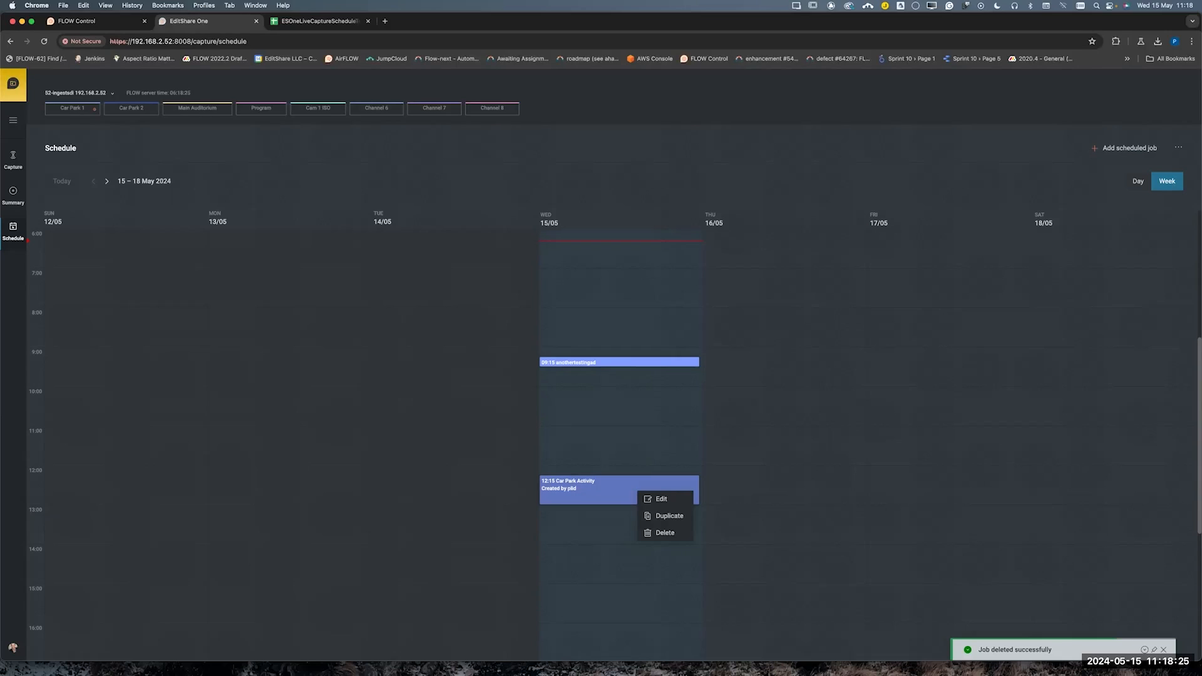
click(741, 479)
click(1164, 649)
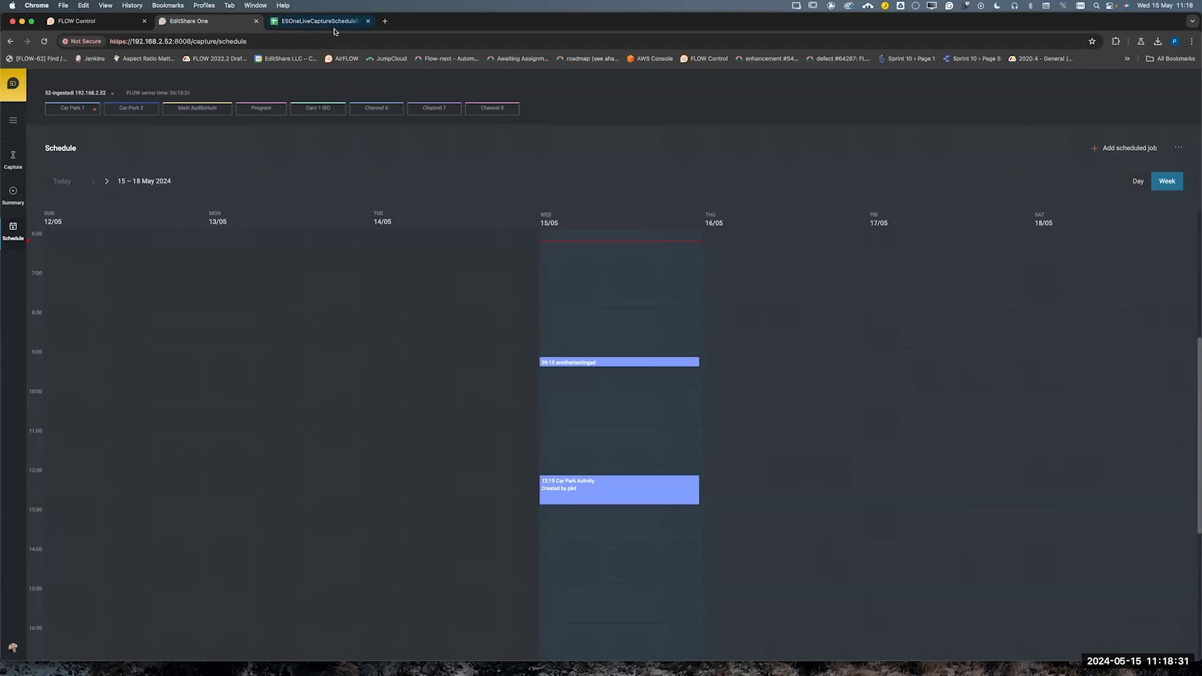
click(1177, 148)
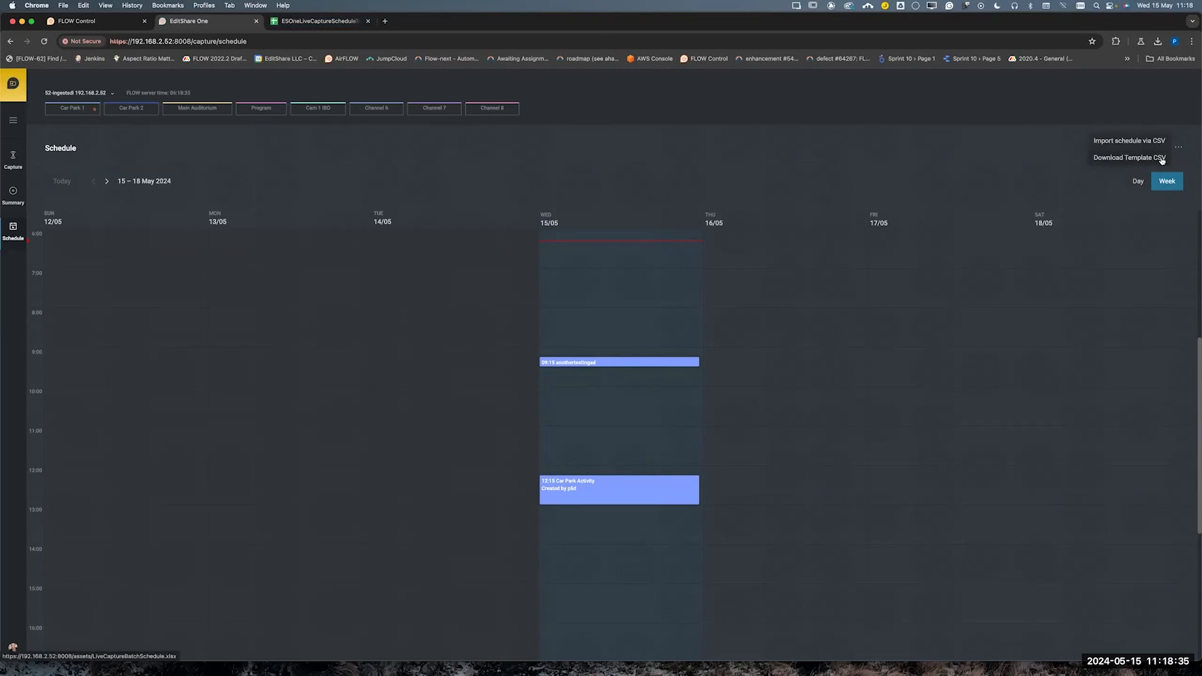
click(985, 148)
Switch to the ESOneLiveCaptureScheduleTemplate spreadsheet and review its Instructions sheet, from the naming steps through the scheduling options table to the codec names
click(317, 21)
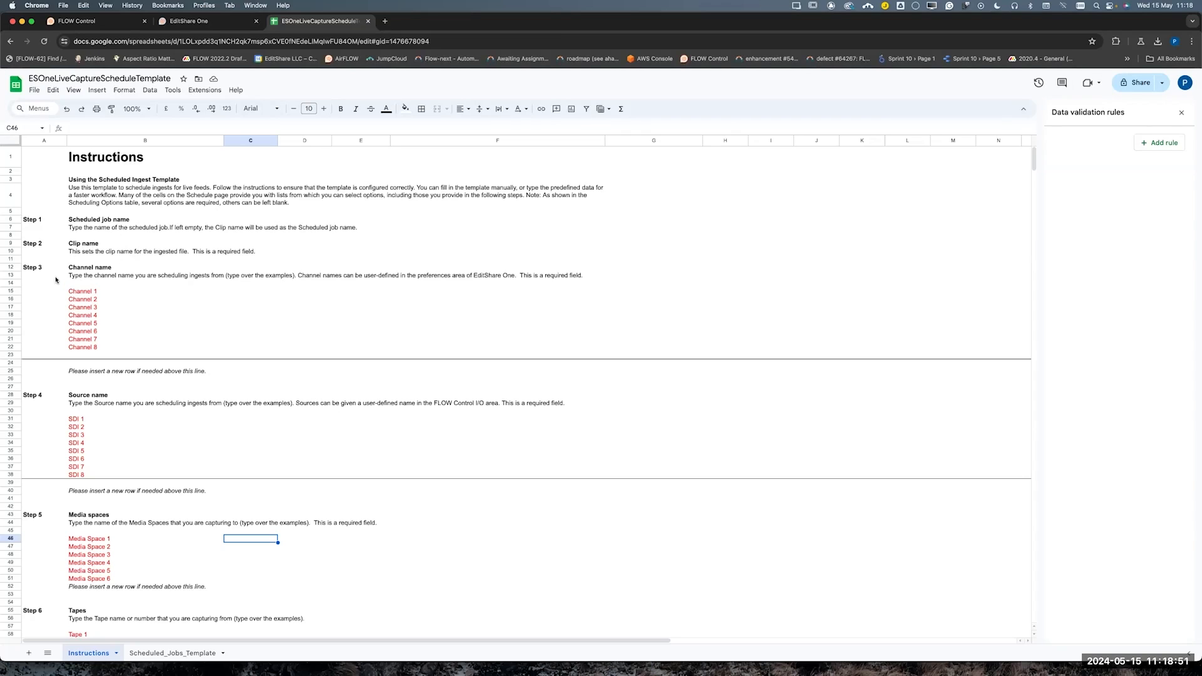
scroll(125, 398, down, 5)
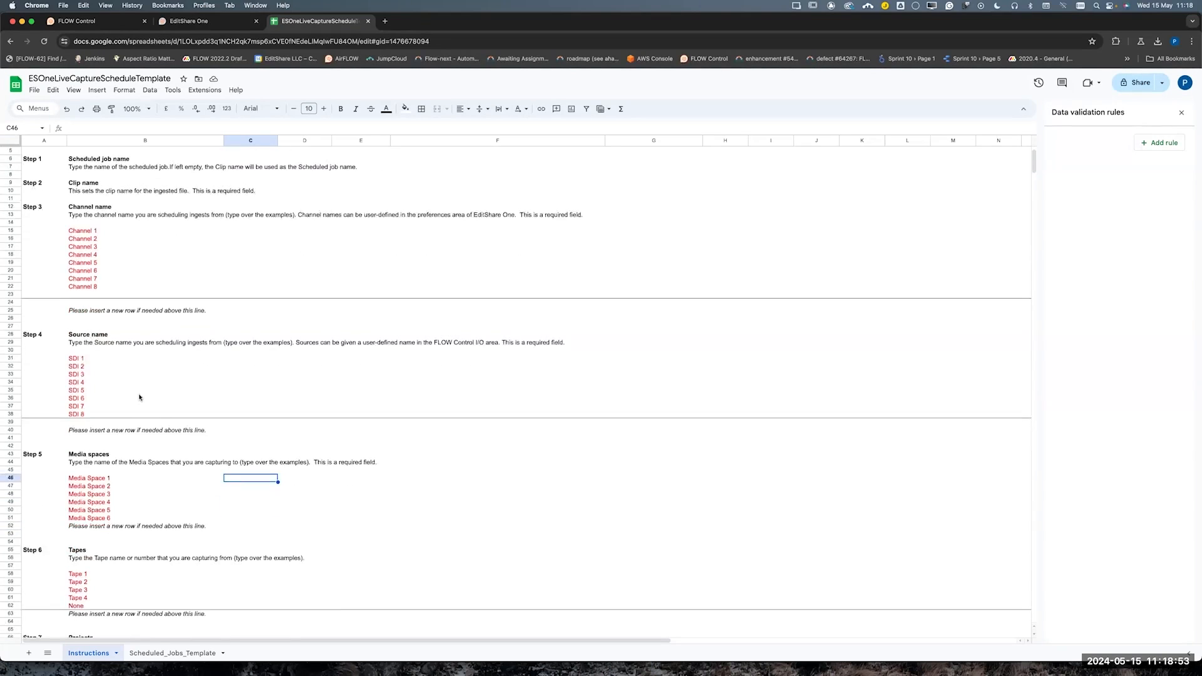
scroll(125, 375, down, 5)
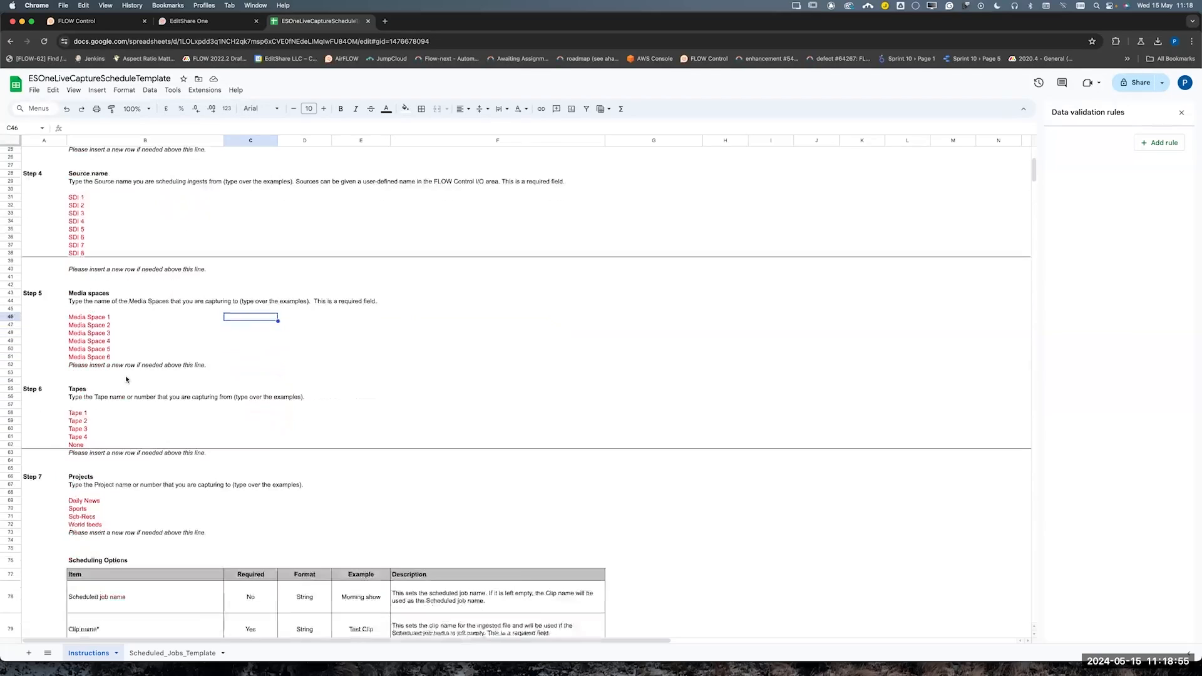
scroll(103, 282, down, 1)
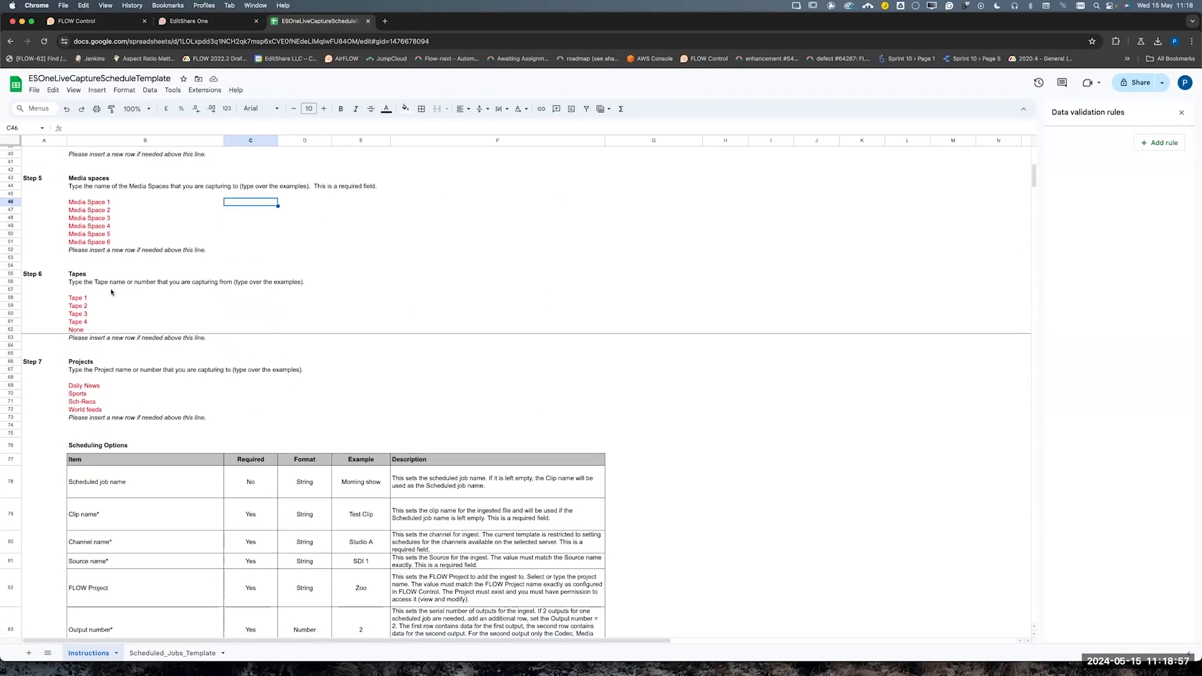
scroll(86, 370, down, 5)
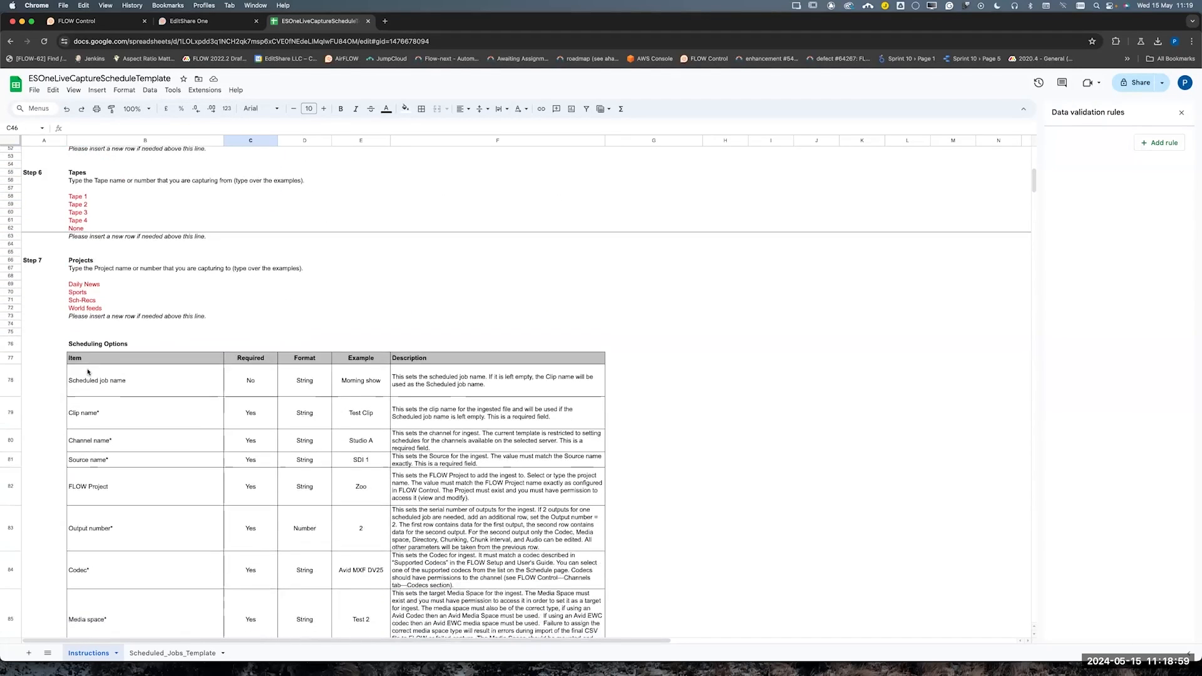
scroll(150, 402, down, 5)
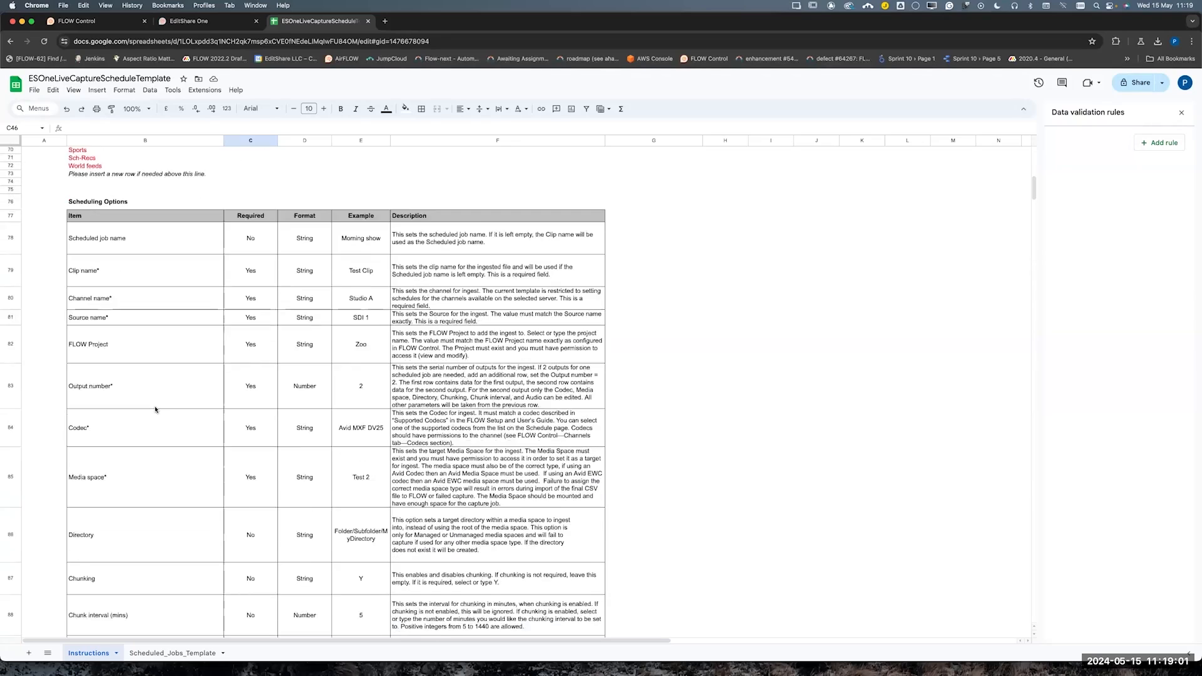
scroll(163, 475, down, 3)
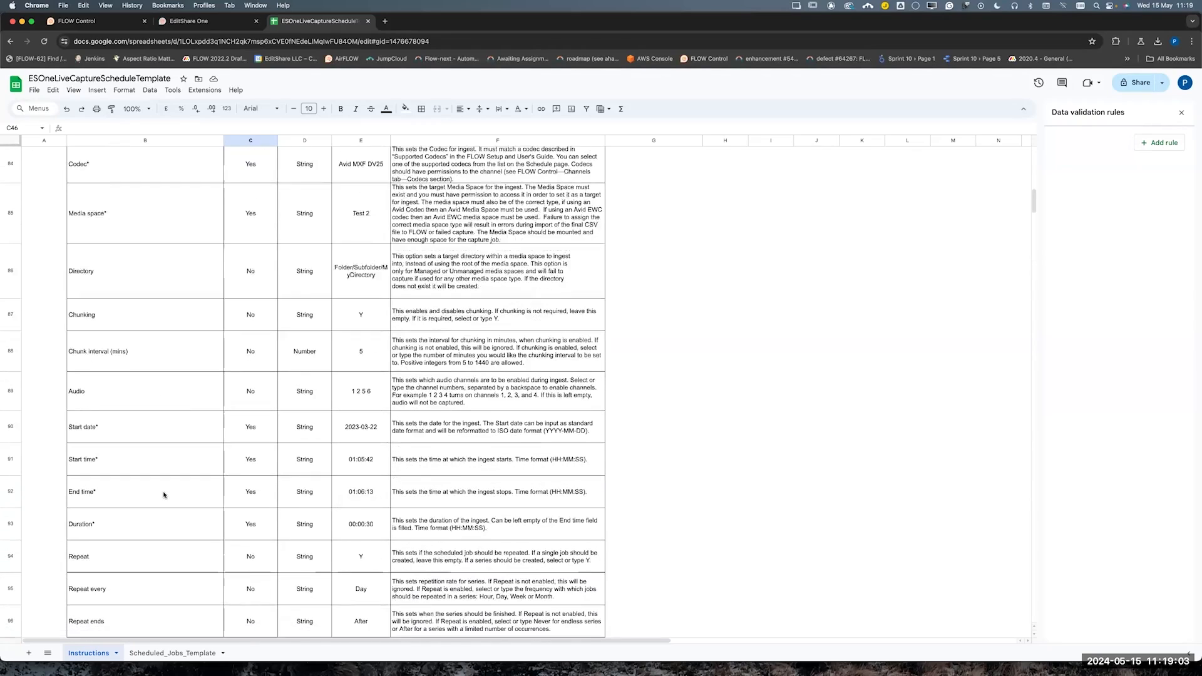
scroll(163, 492, down, 10)
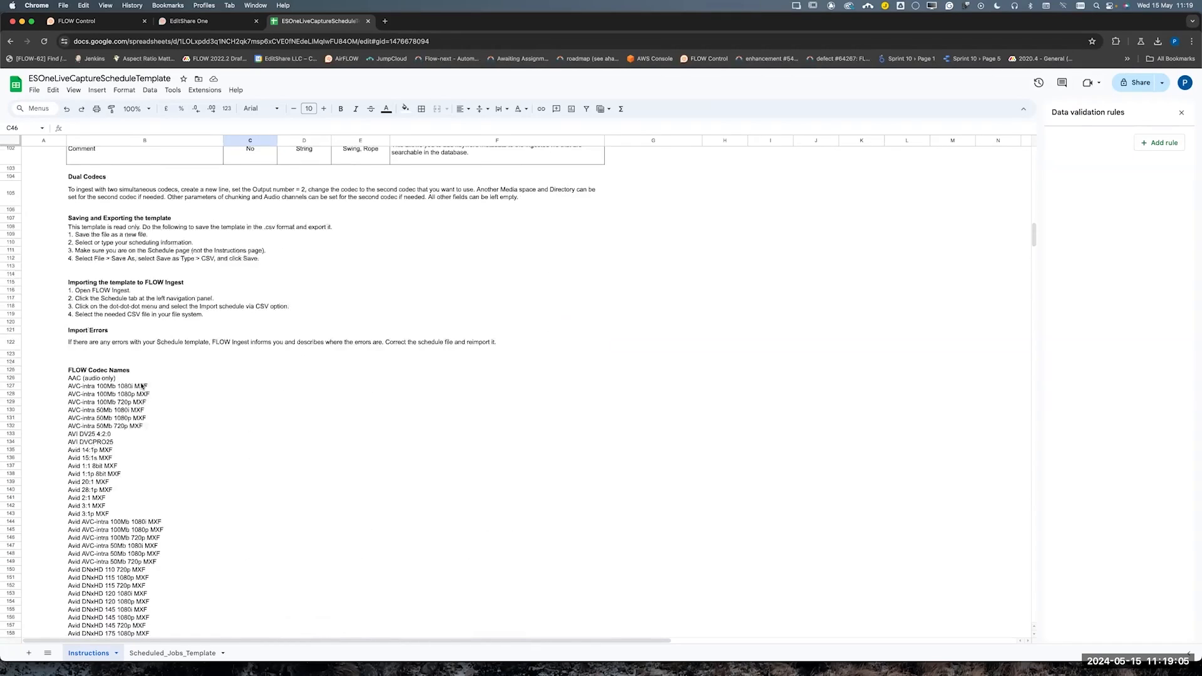
scroll(145, 499, up, 20)
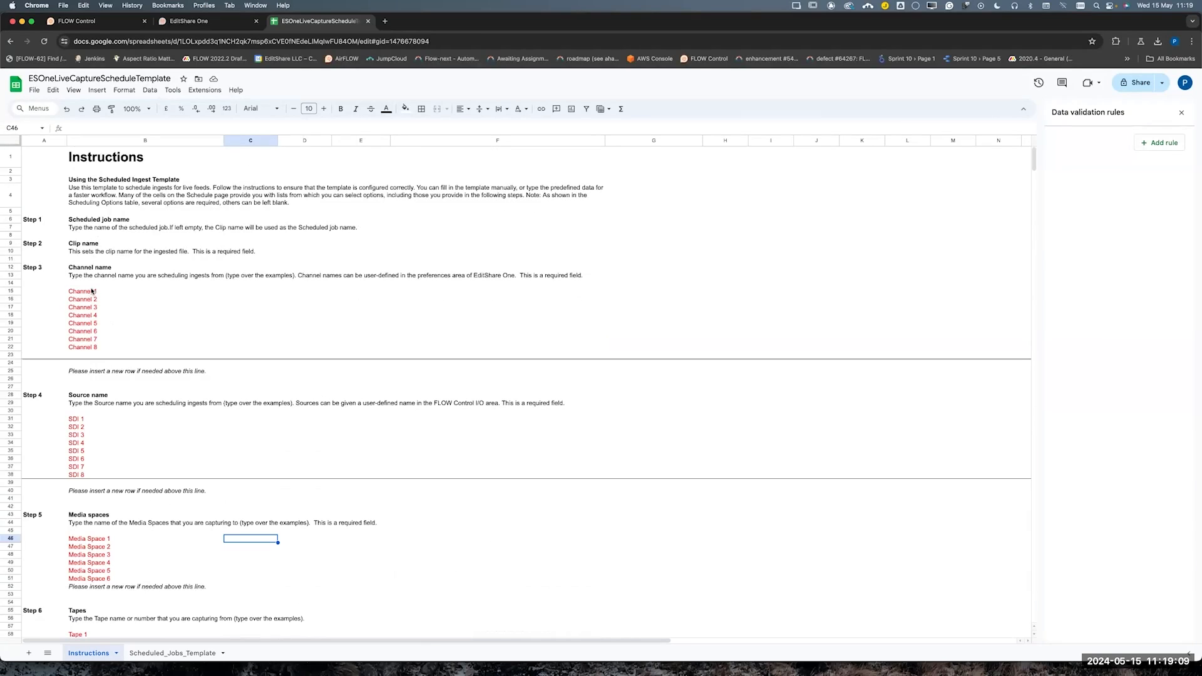
Switch to EditShare One and copy Channel 1's custom name from the live capture settings of the 52-ingestsdi server
click(92, 291)
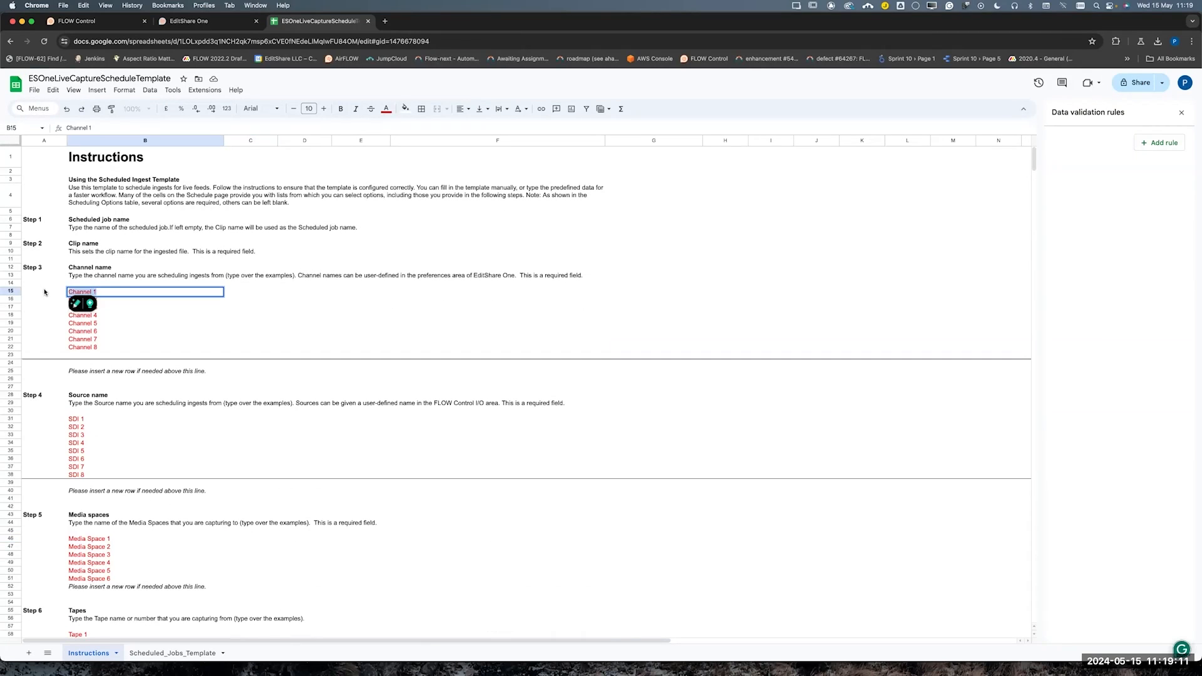
click(166, 308)
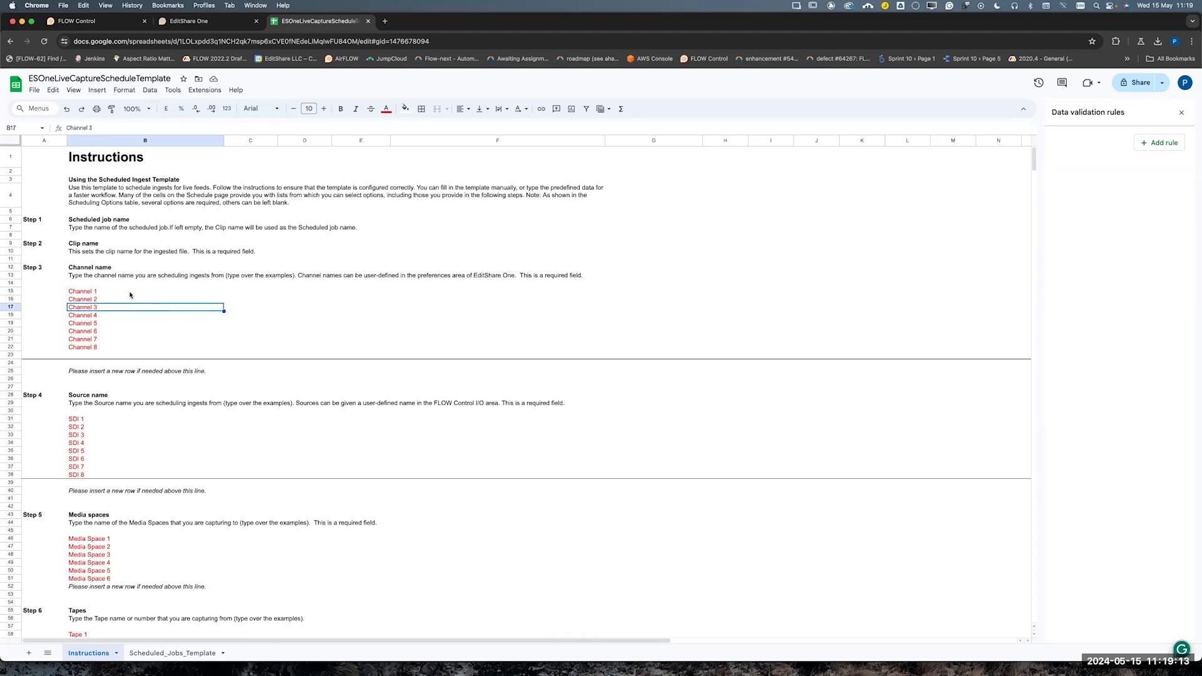
click(117, 291)
click(227, 23)
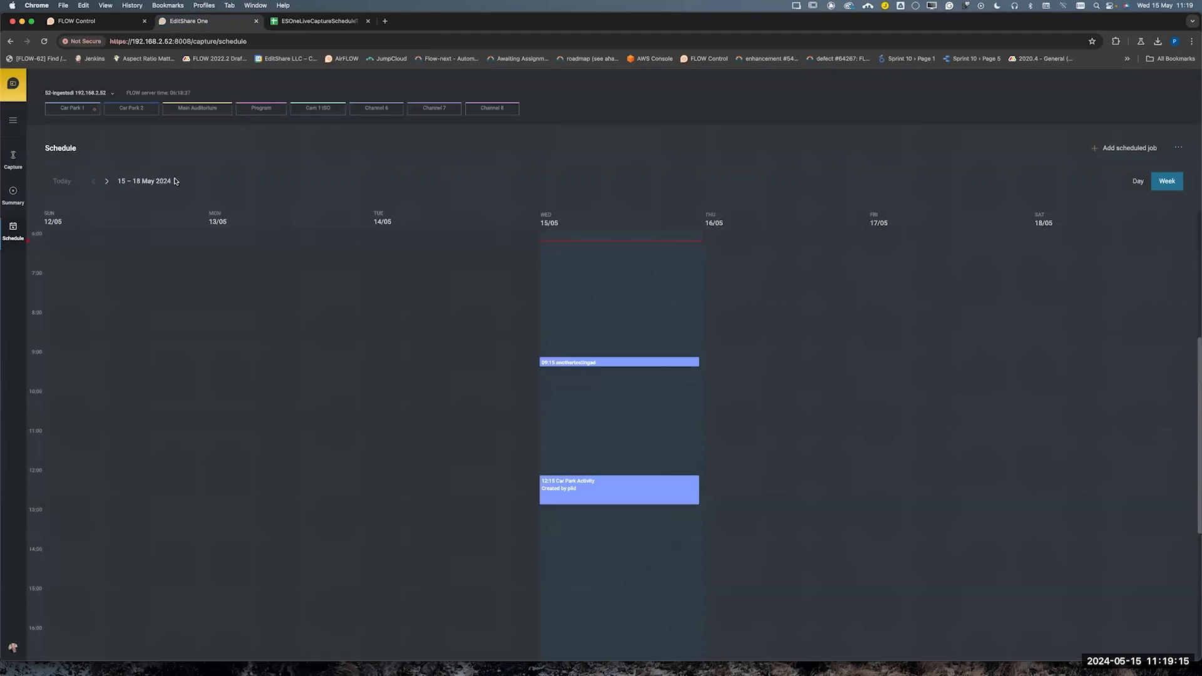
click(10, 651)
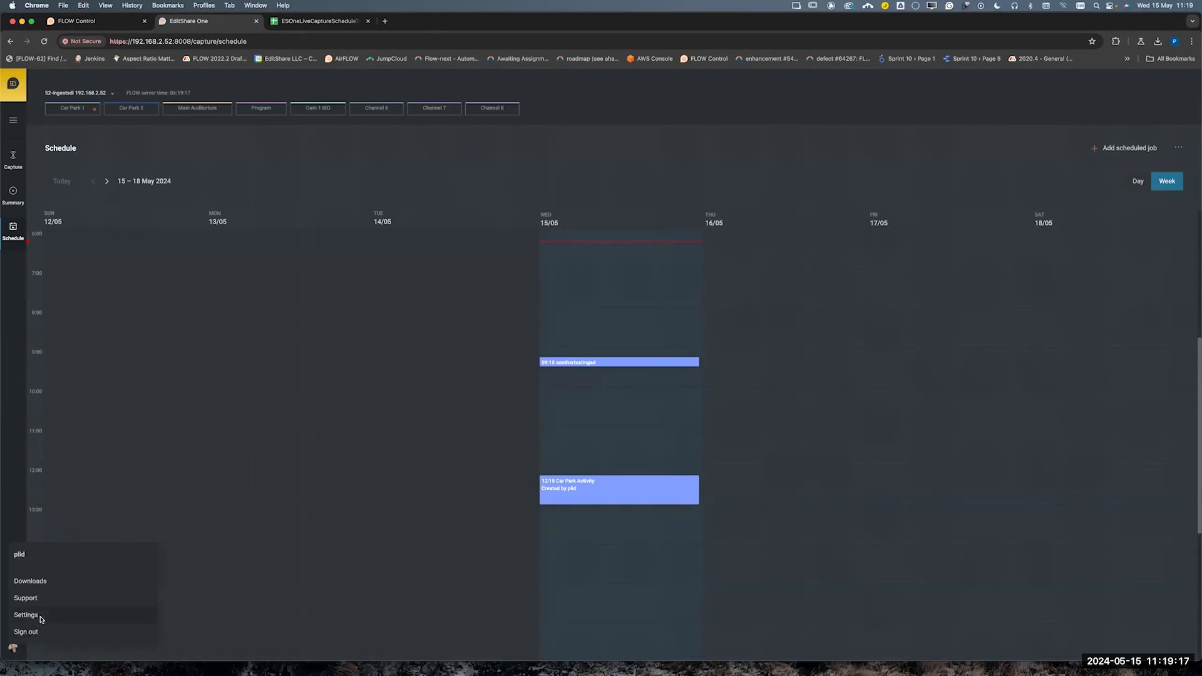
click(38, 616)
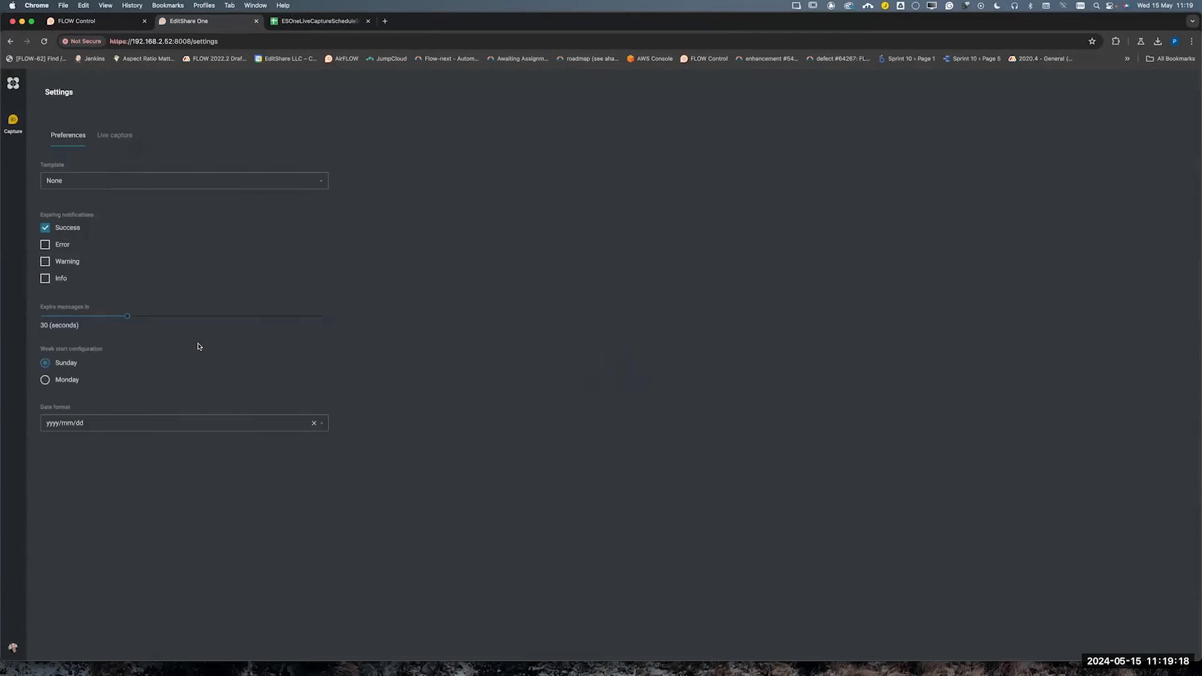
click(112, 137)
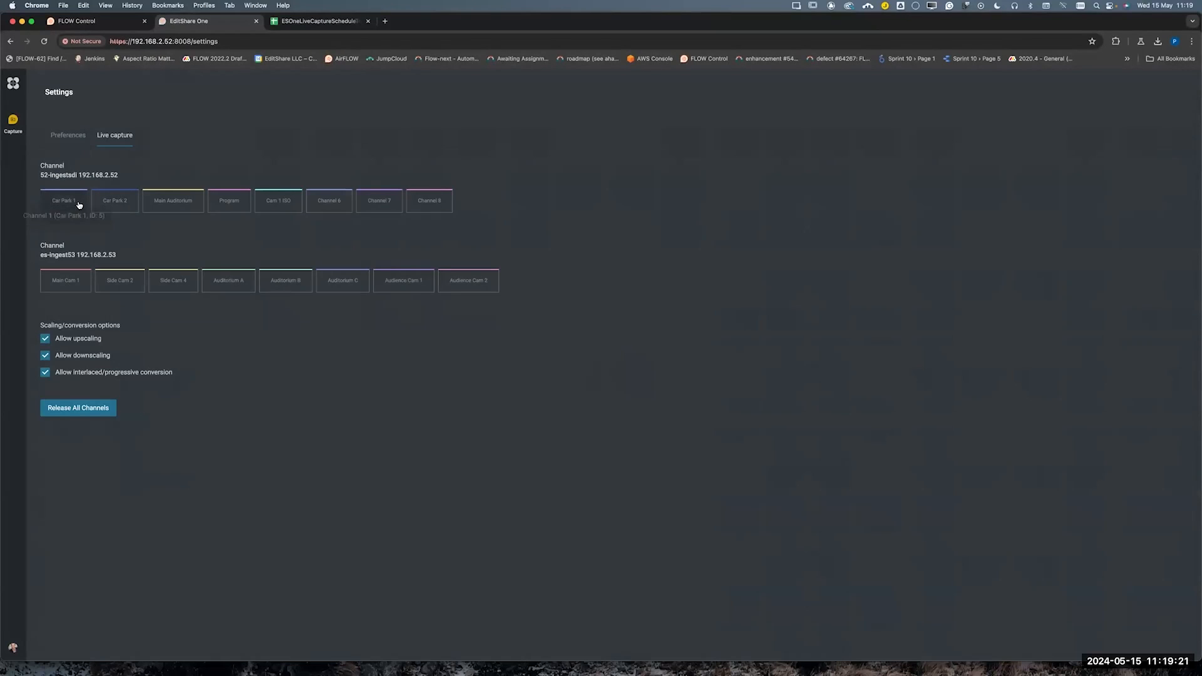
click(56, 203)
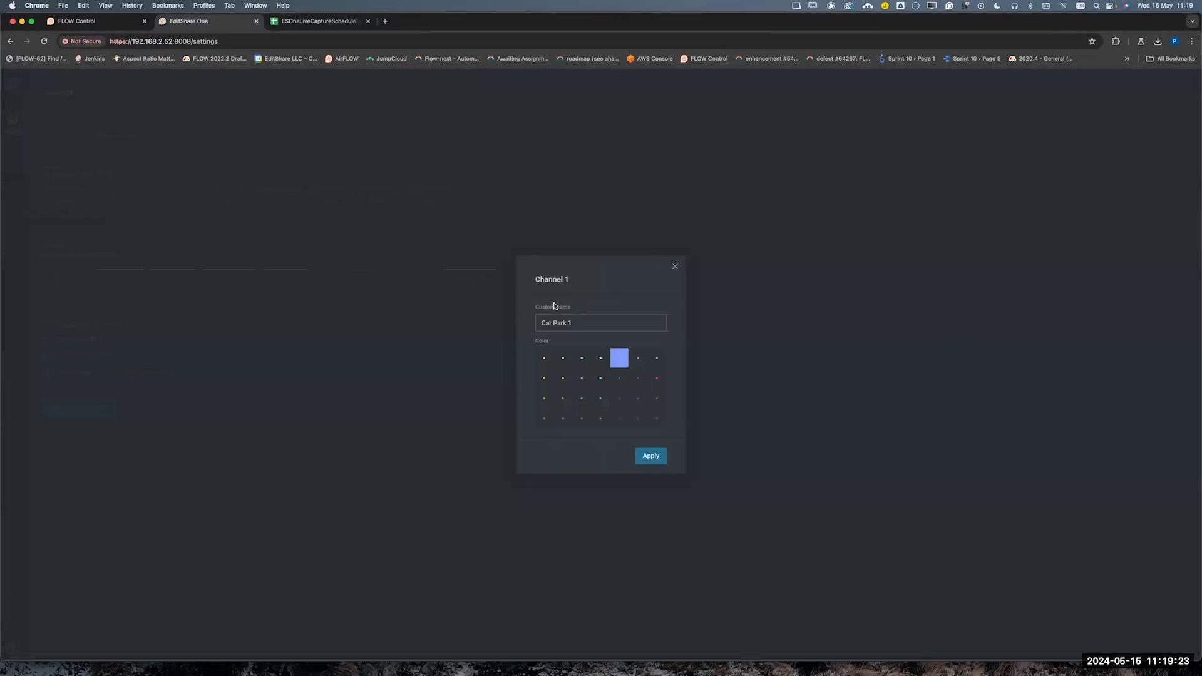
drag(595, 323, 537, 321)
key(super+c)
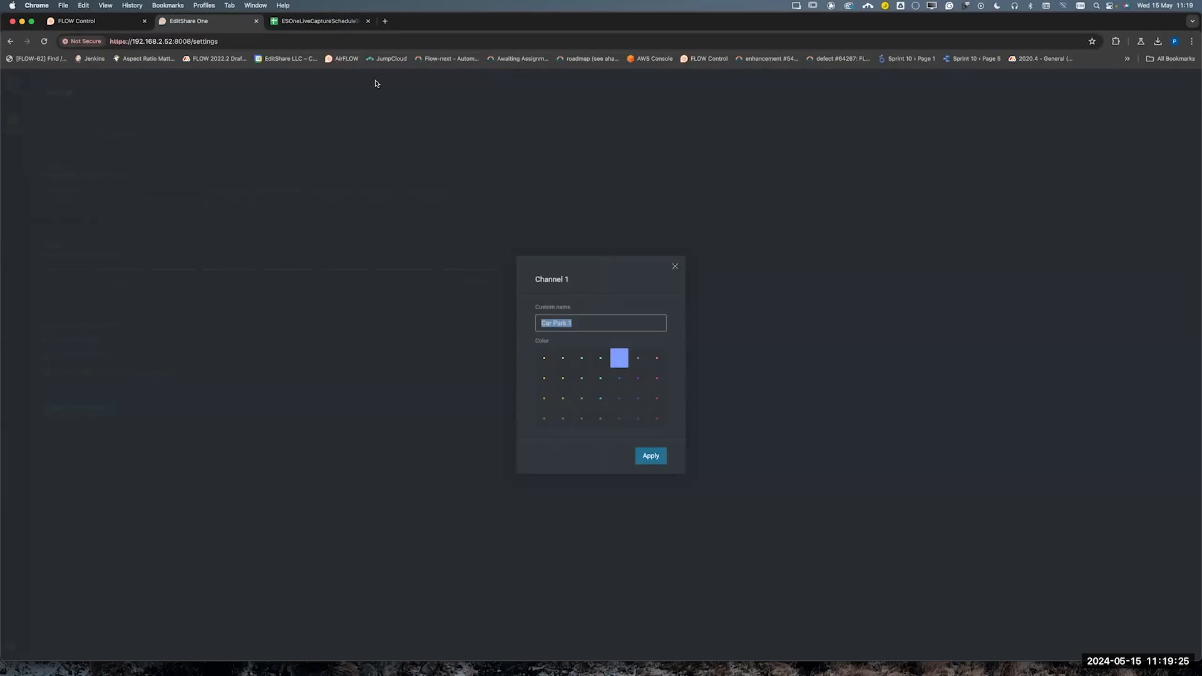
Back in the schedule template spreadsheet, replace the Channel 1 and Channel 2 examples under Step 3 with Car Park 1 and Car Park 2
click(332, 24)
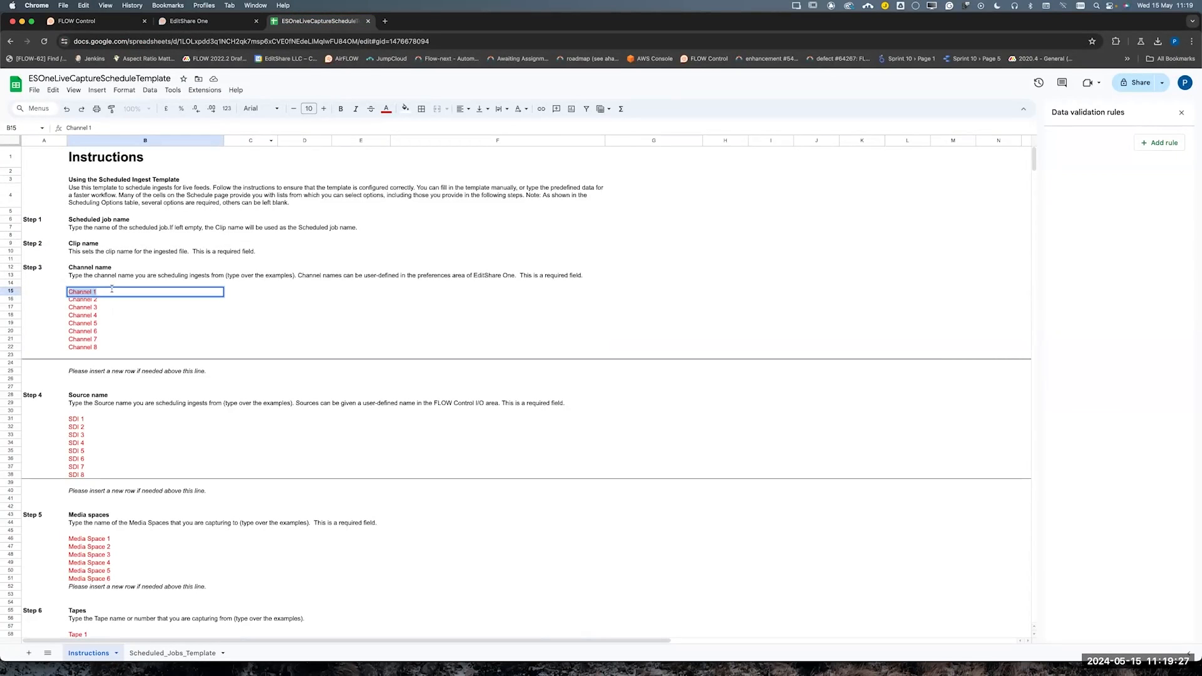
key(super+v)
click(108, 299)
key(super+v)
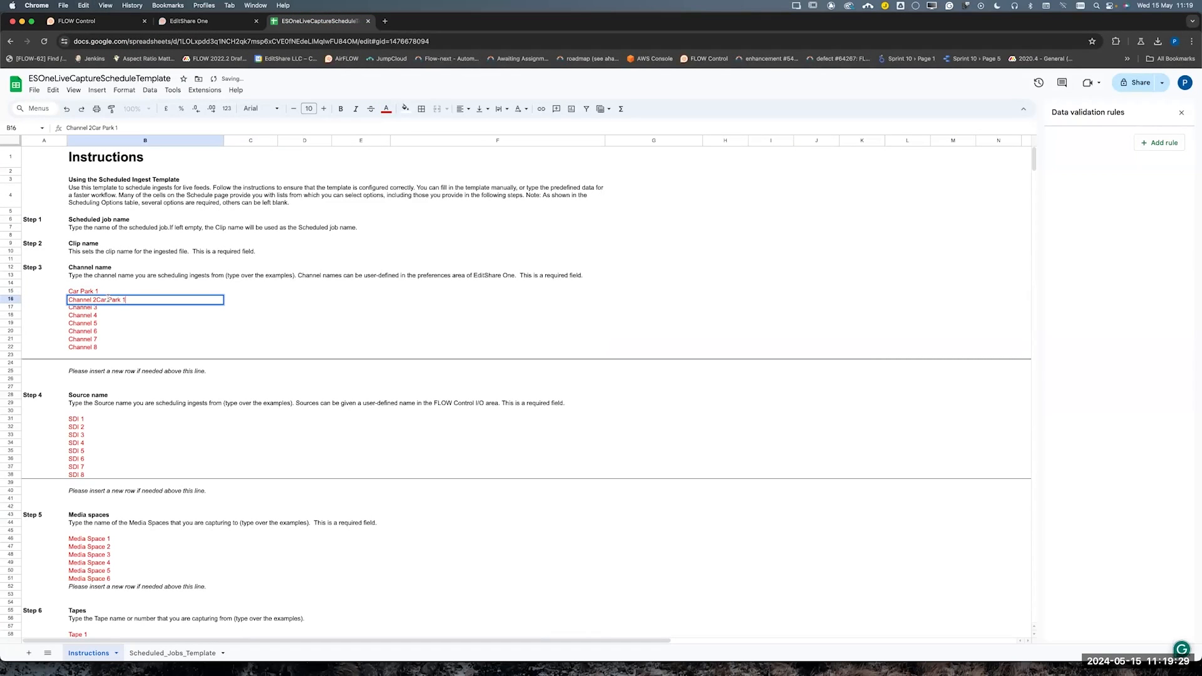
key(super+a)
key(super+v)
Replace the Channel 3 example in the channel name list with Main Auditorium
click(106, 306)
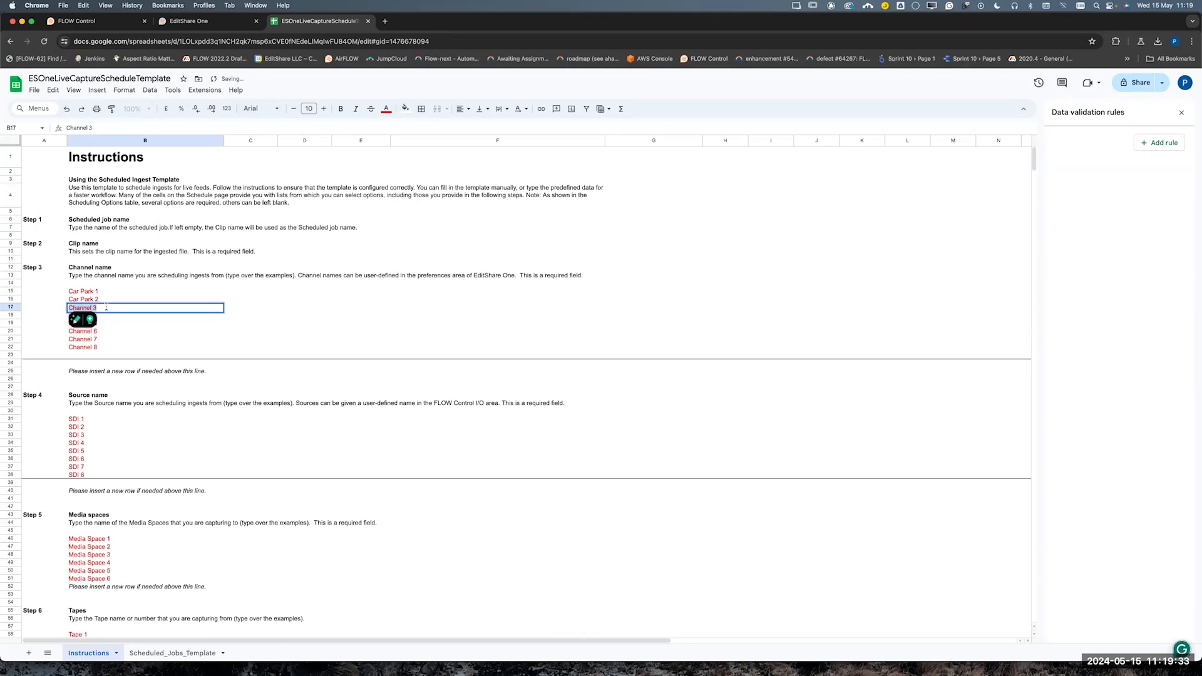
text(Main Au)
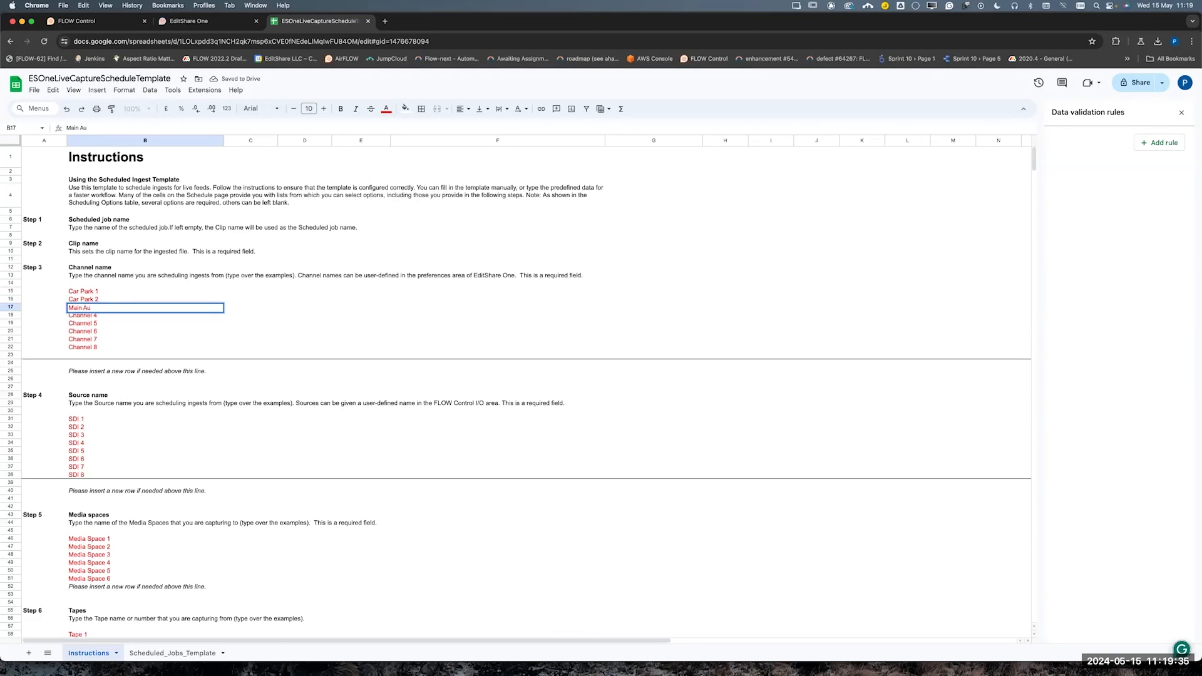
text(ditorium)
key(Tab)
key(Return)
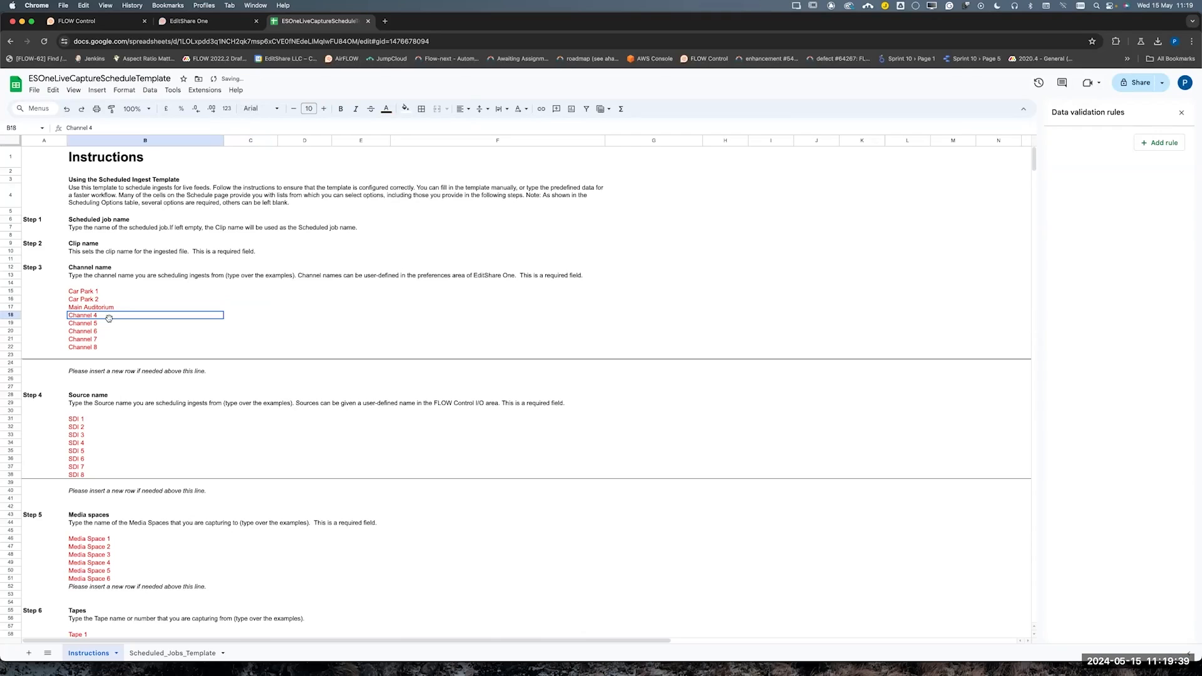
Check the remaining custom channel names in EditShare One, and replace the template's Channel 4 and Channel 5 with Program and Cam 1 ISO
click(220, 26)
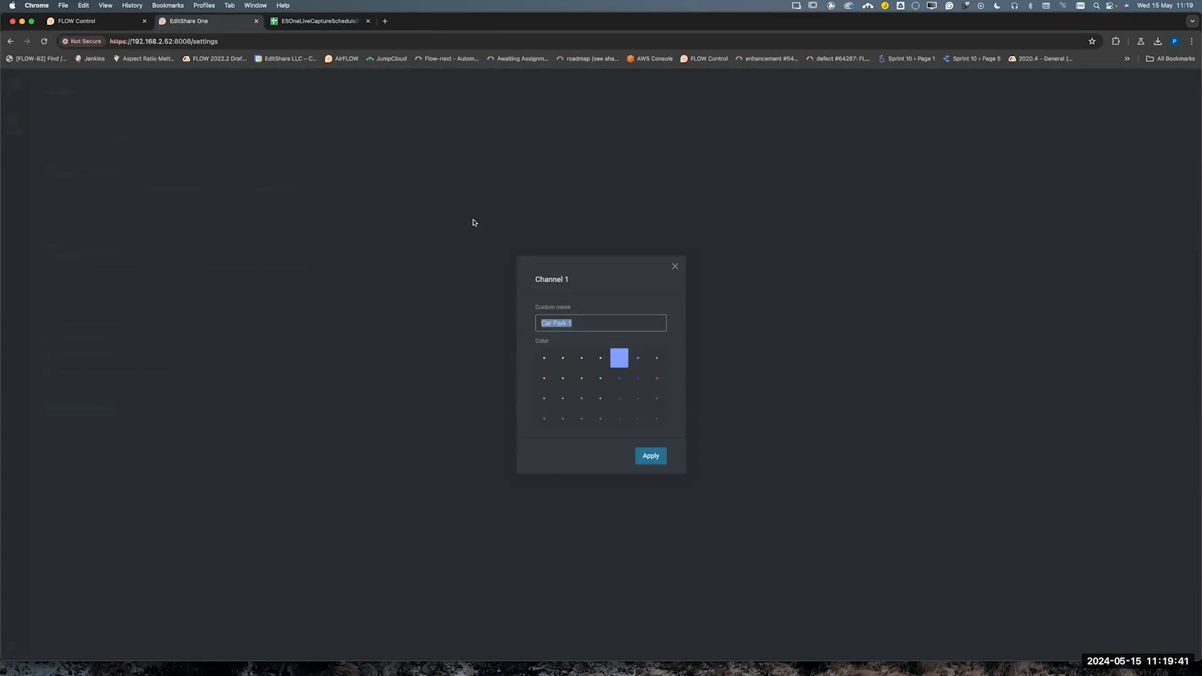
click(674, 268)
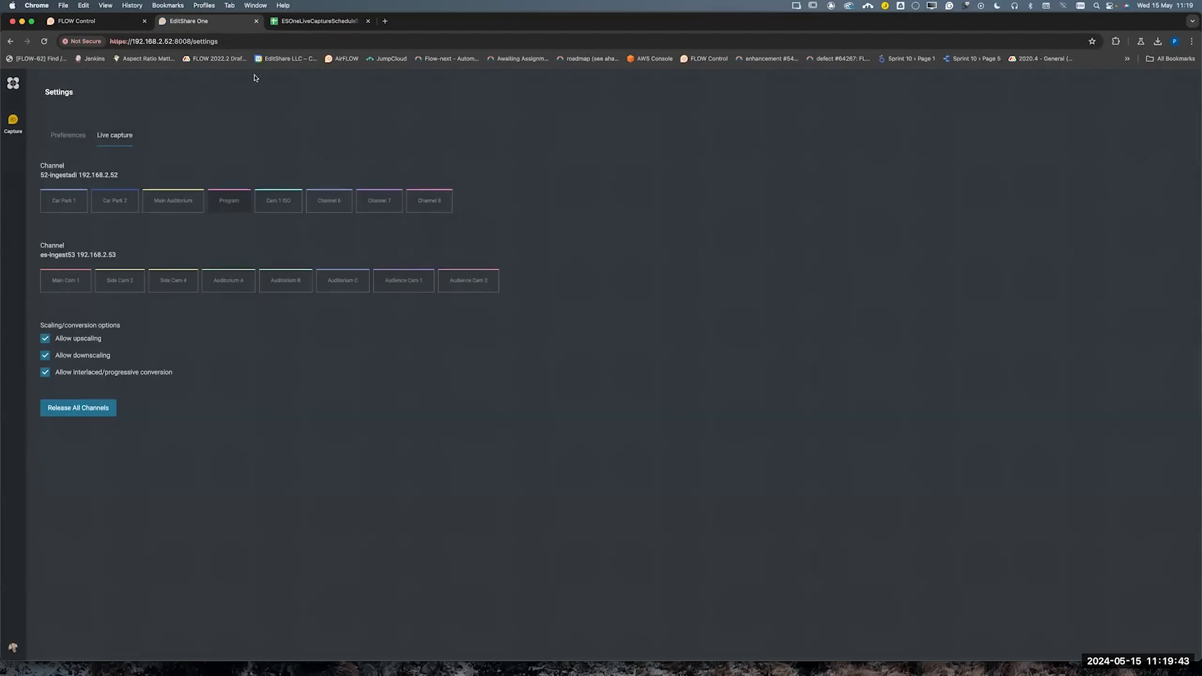
click(304, 22)
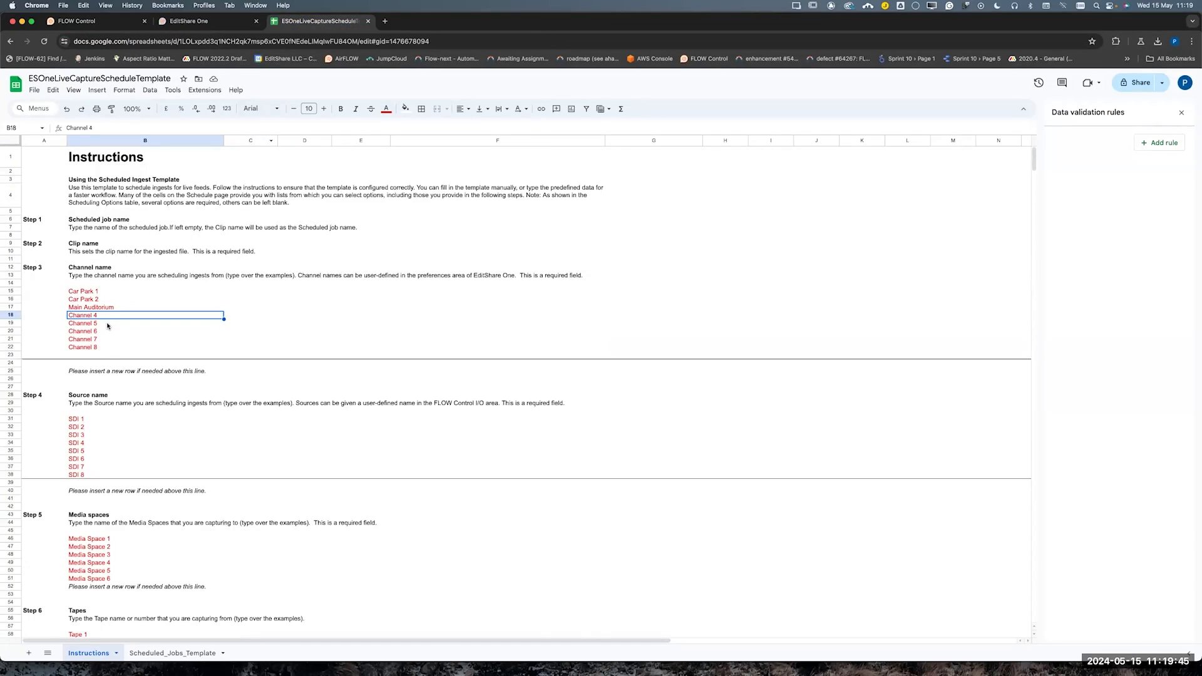
text(Program)
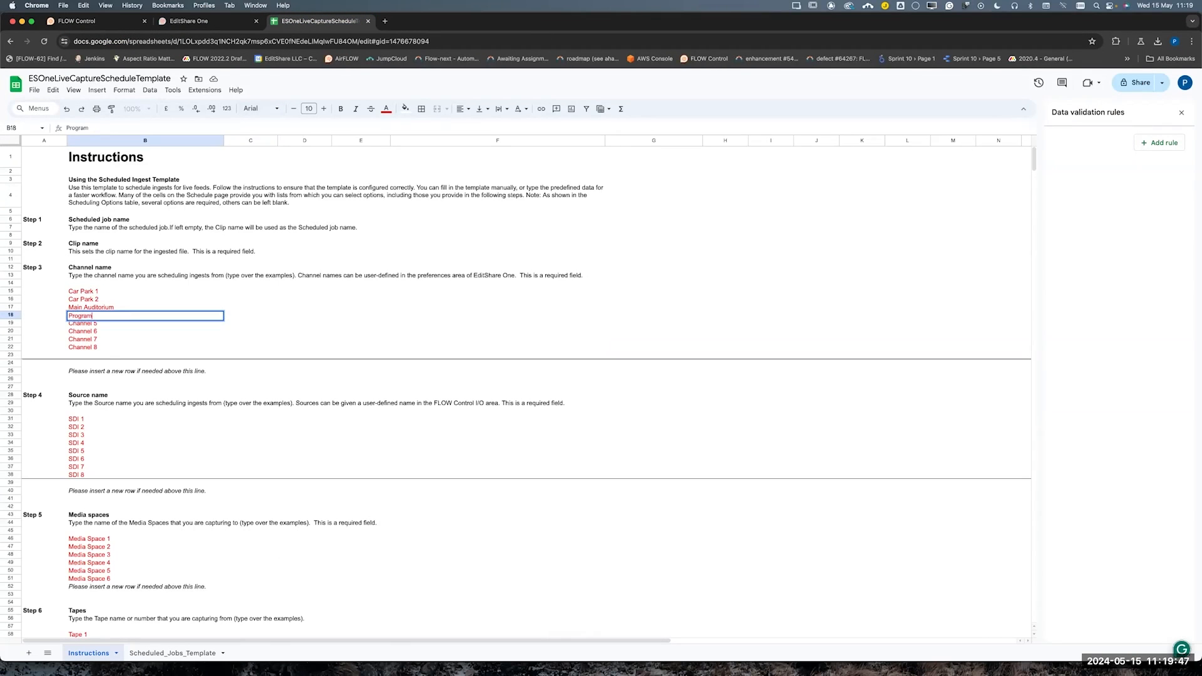
key(Return)
text(Ca)
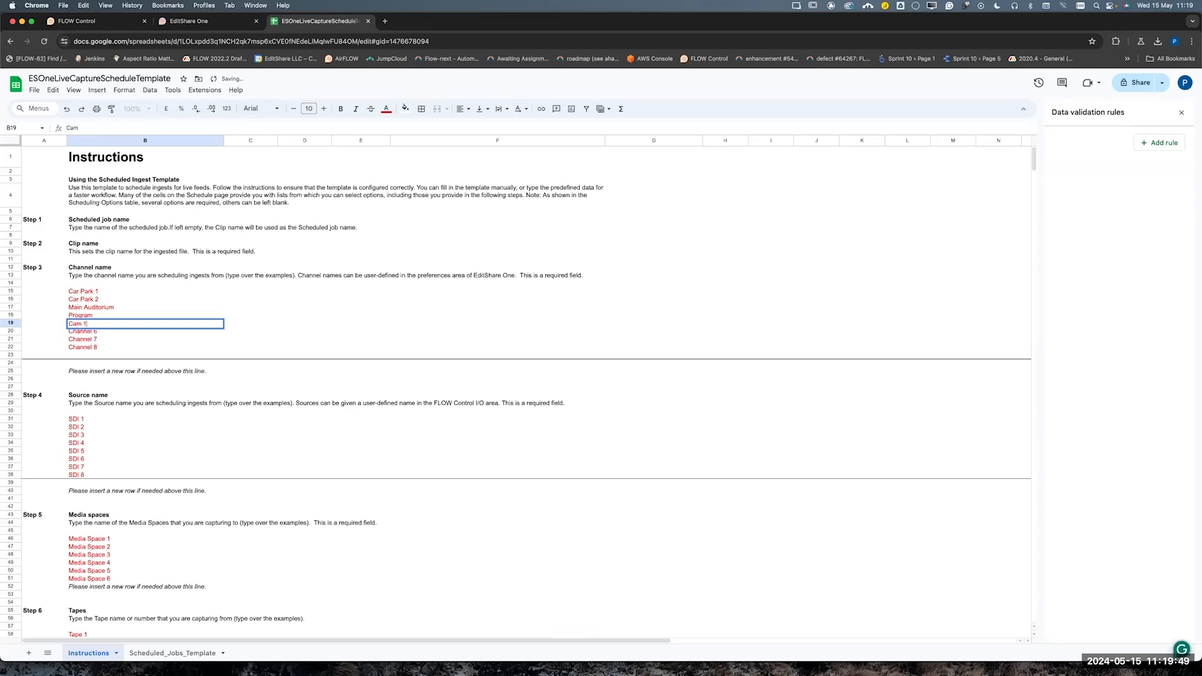
text(m 1 ISO)
Look up the source names in FLOW Control and replace the template's SDI 1 example under Step 4 with Car Park Feed
click(103, 422)
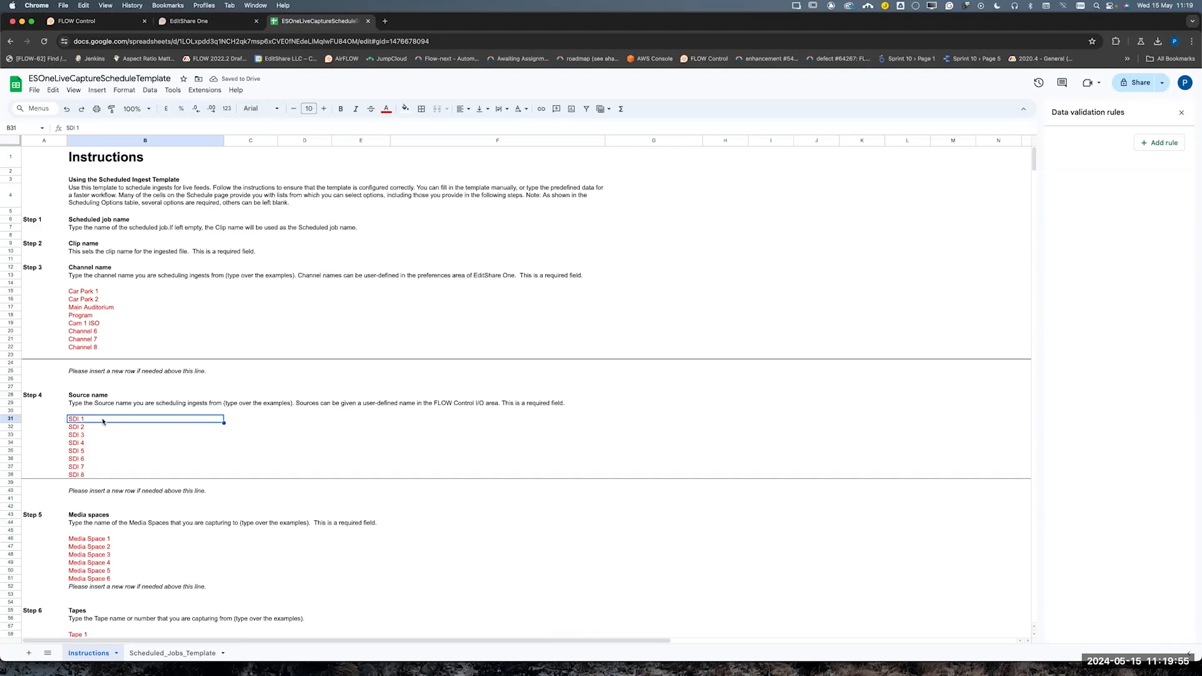
click(206, 22)
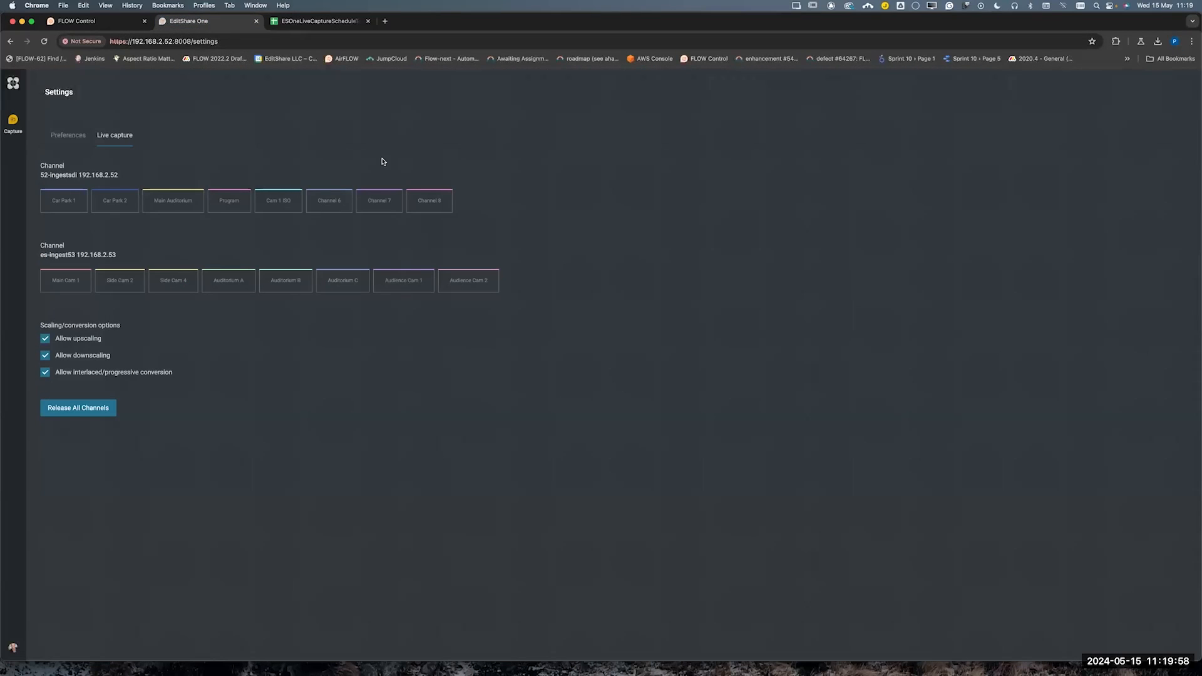
click(9, 121)
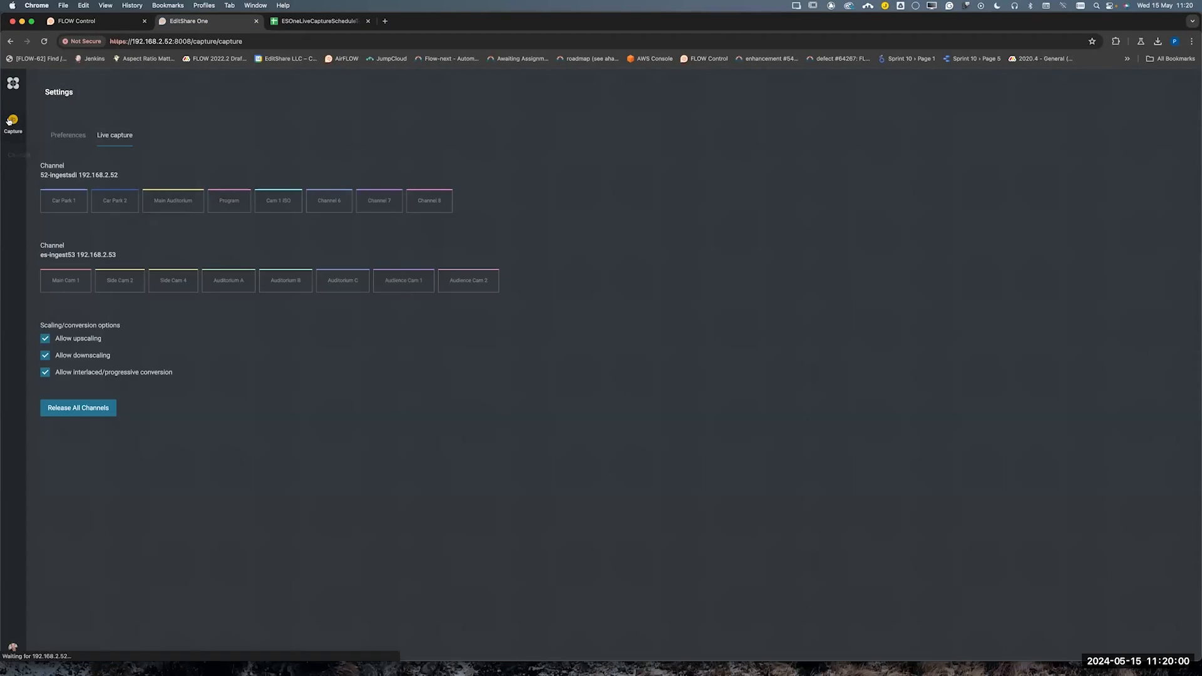
click(94, 22)
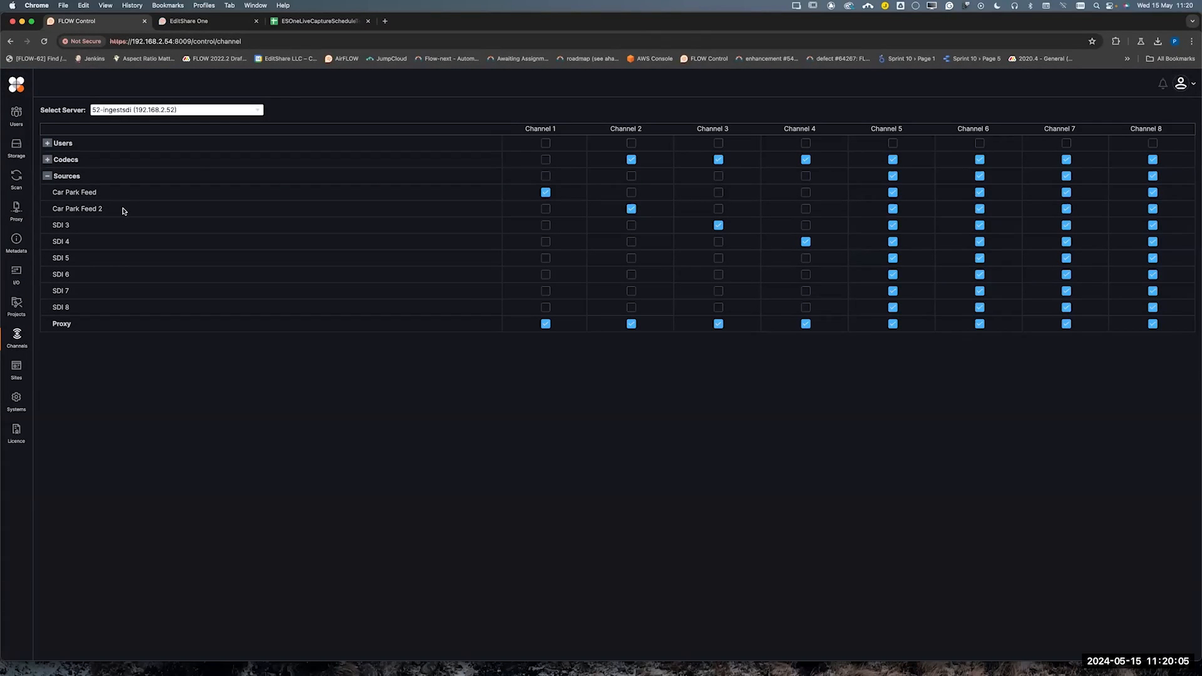
click(301, 23)
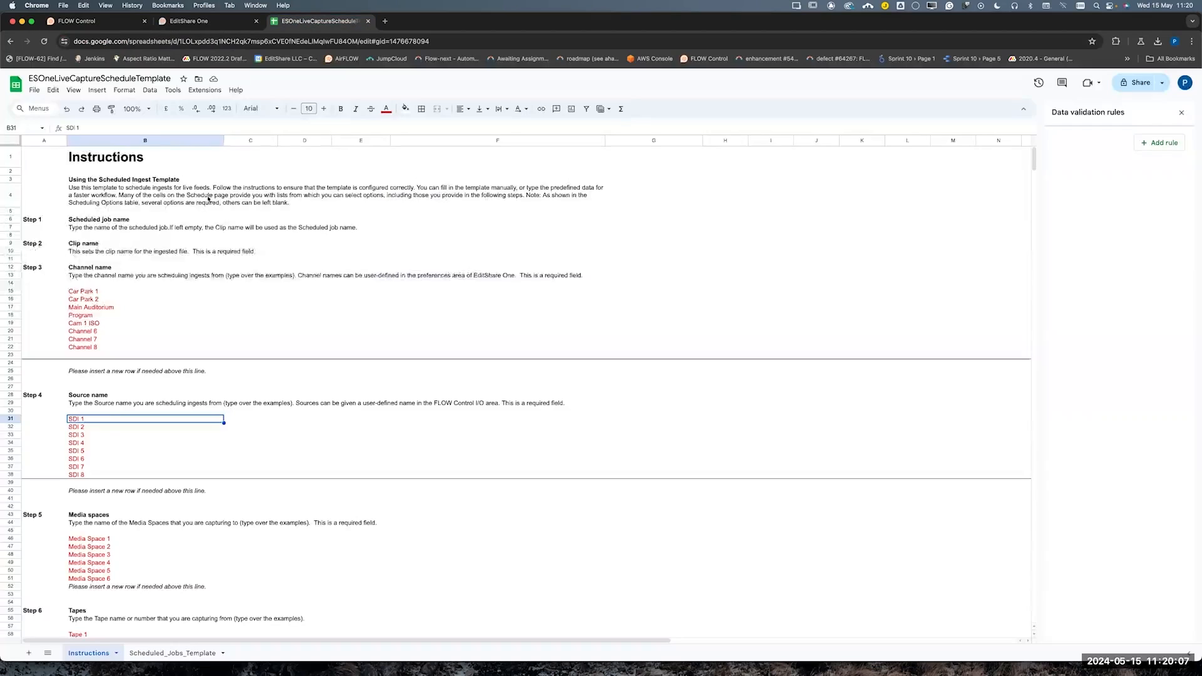
triple_click(101, 420)
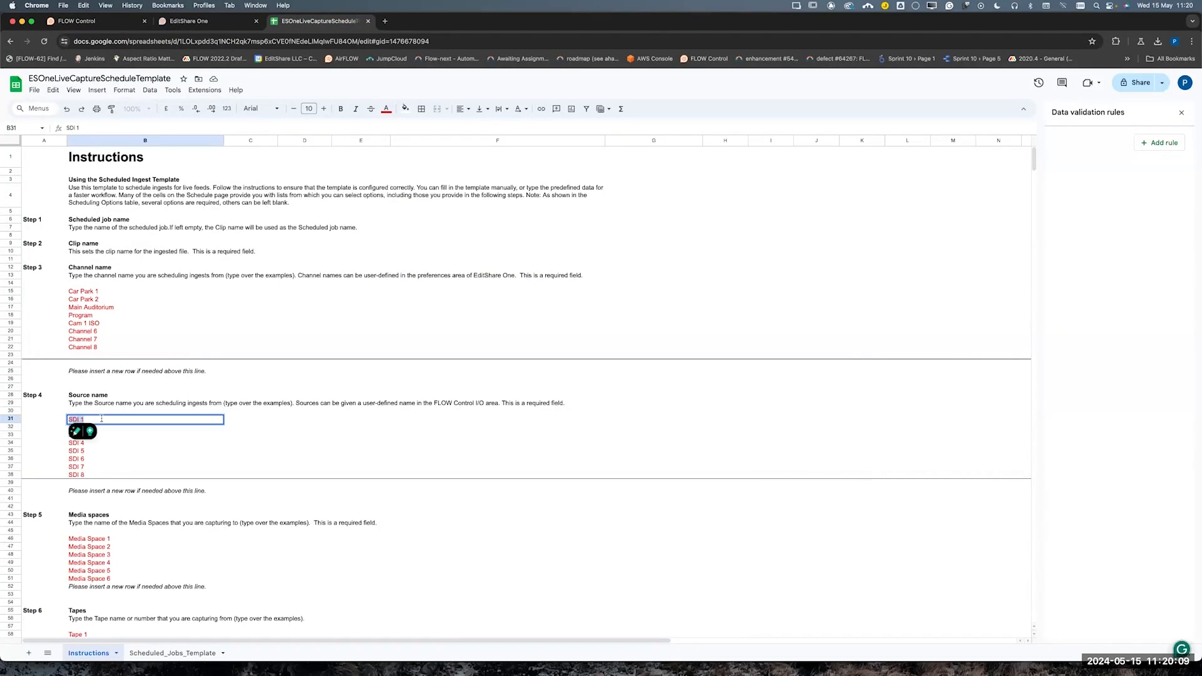
text(Car Park F)
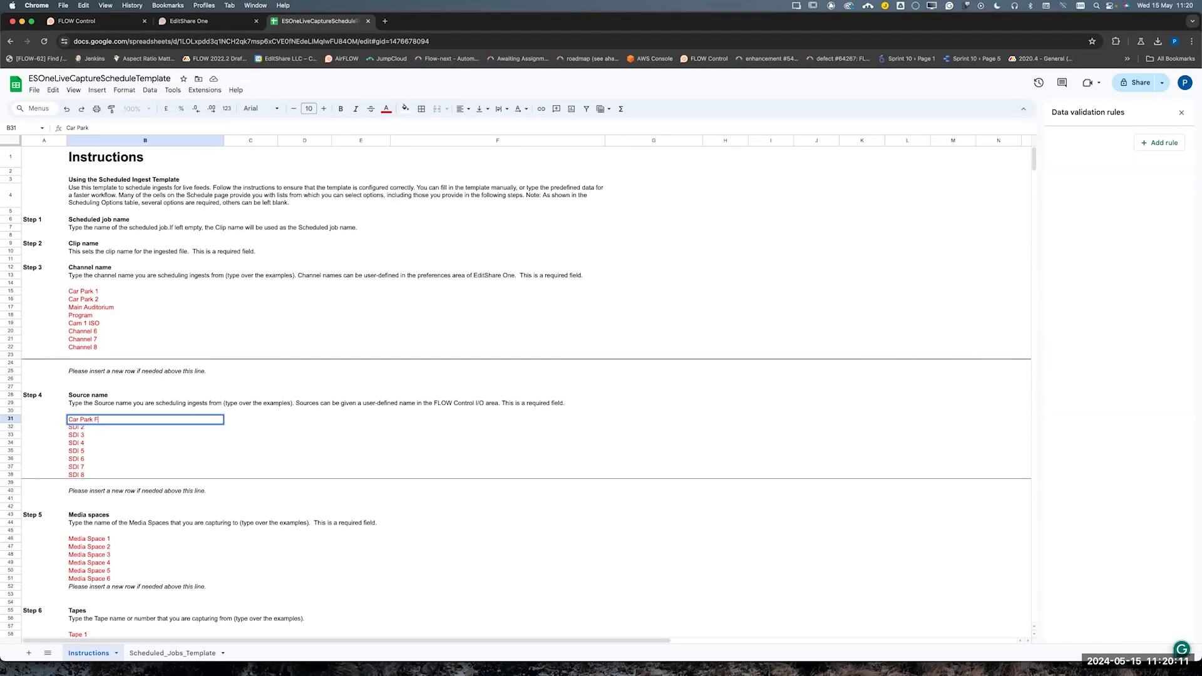
text(eed)
key(Tab)
key(Return)
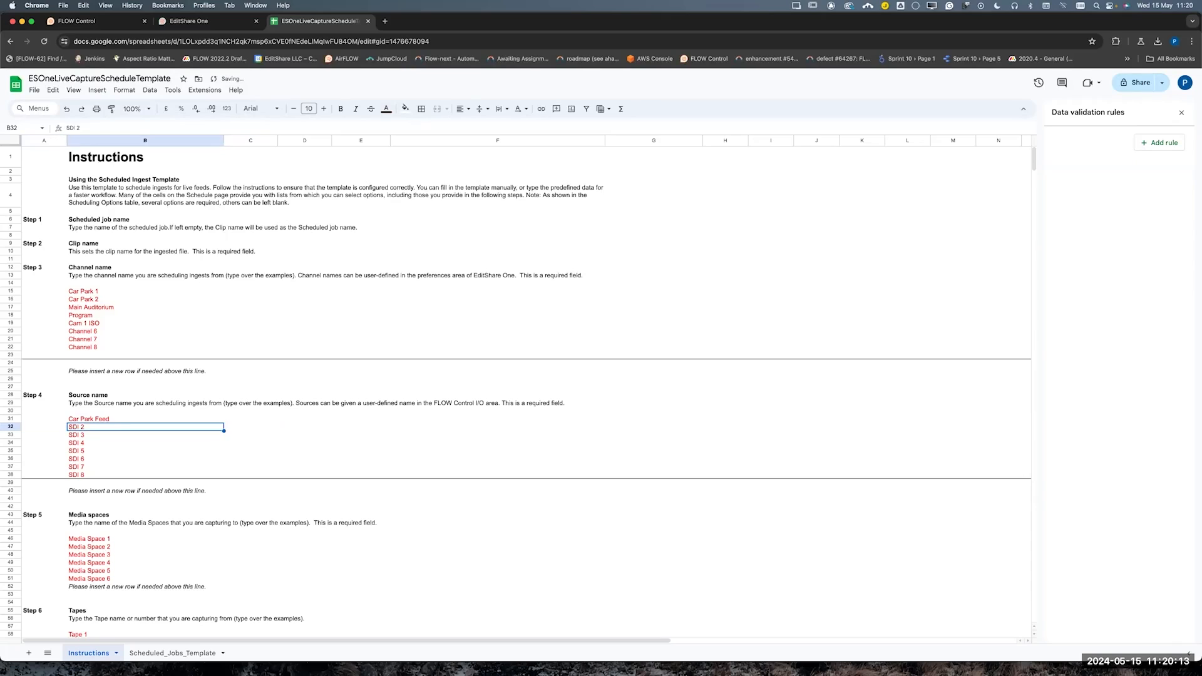
Replace the SDI 2 example in the Step 4 source name list with Car Park Feed 2
text(Car Par)
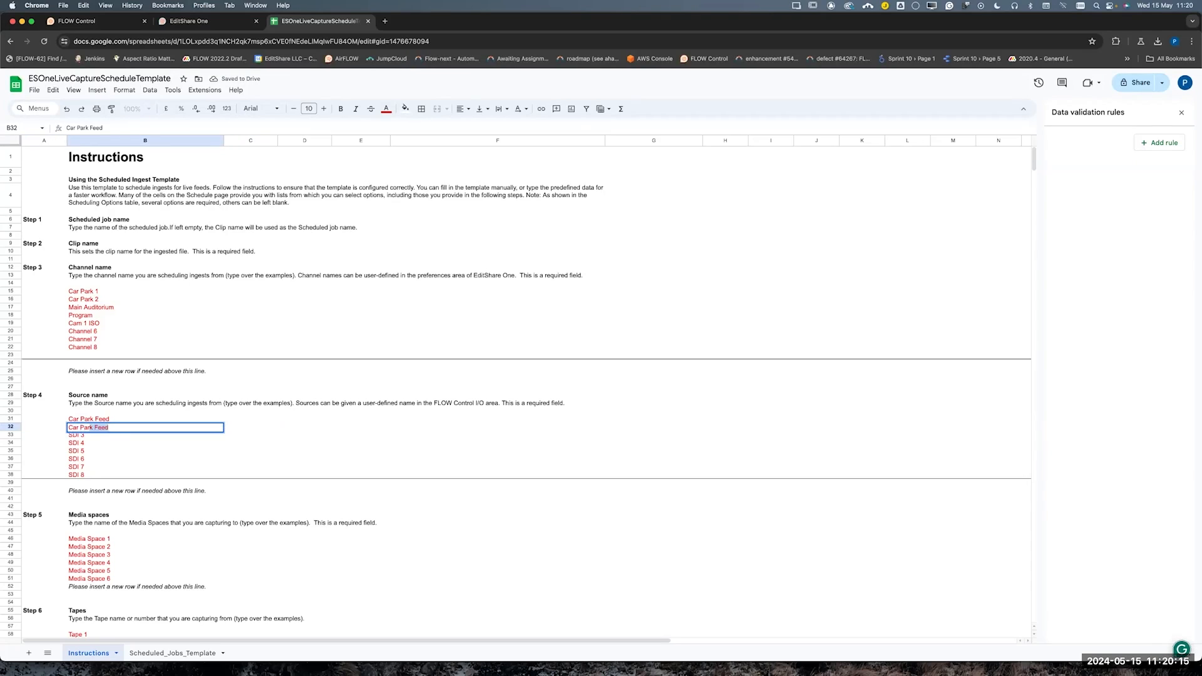
text(k Feed 2)
key(Return)
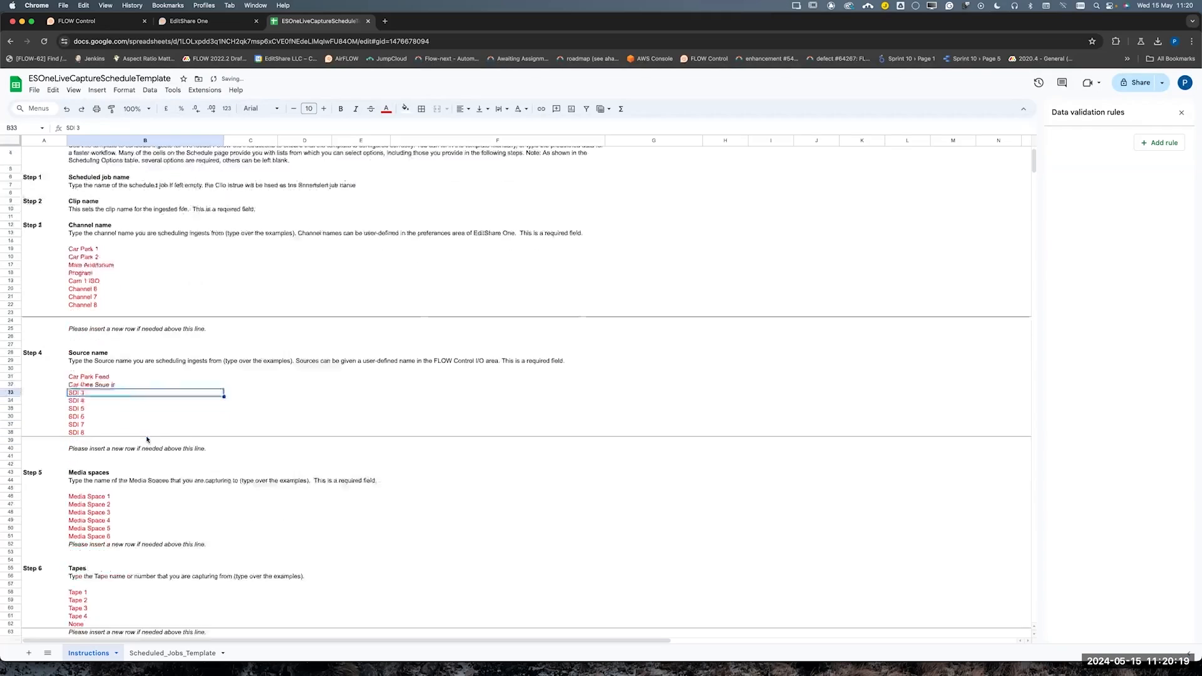
Replace the Media Space 1 example under Step 5 with plp-unmanaged-capture
scroll(150, 439, down, 3)
triple_click(117, 468)
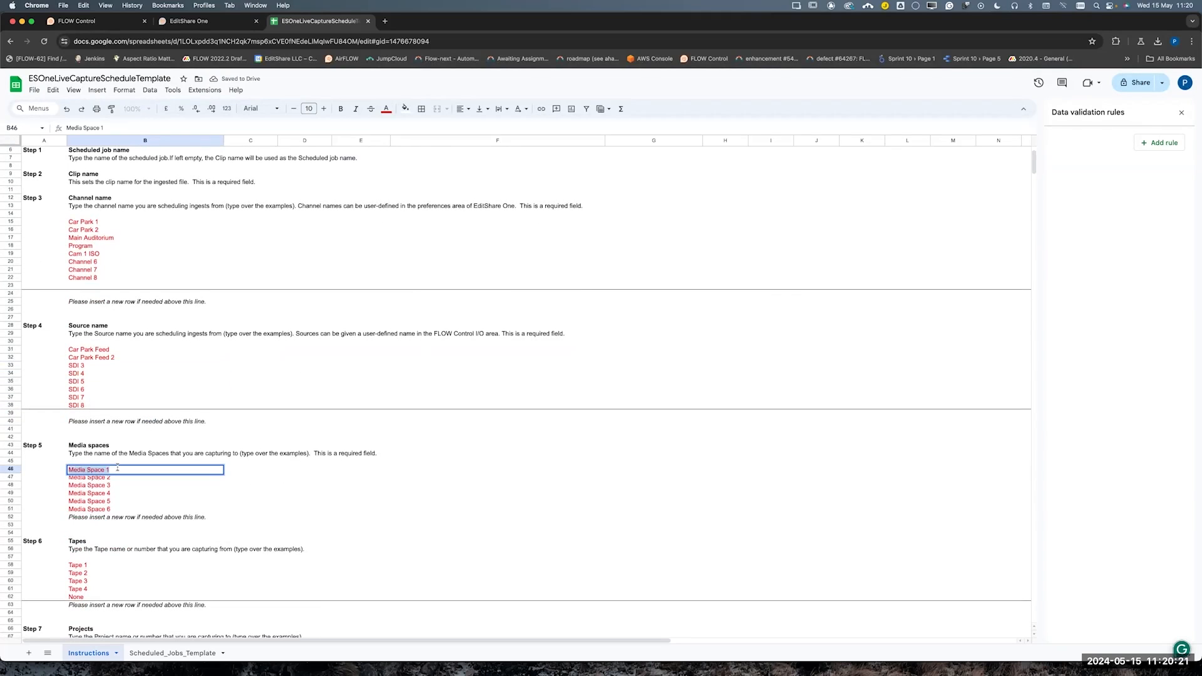
text(plp-)
text(uncat)
text(manag)
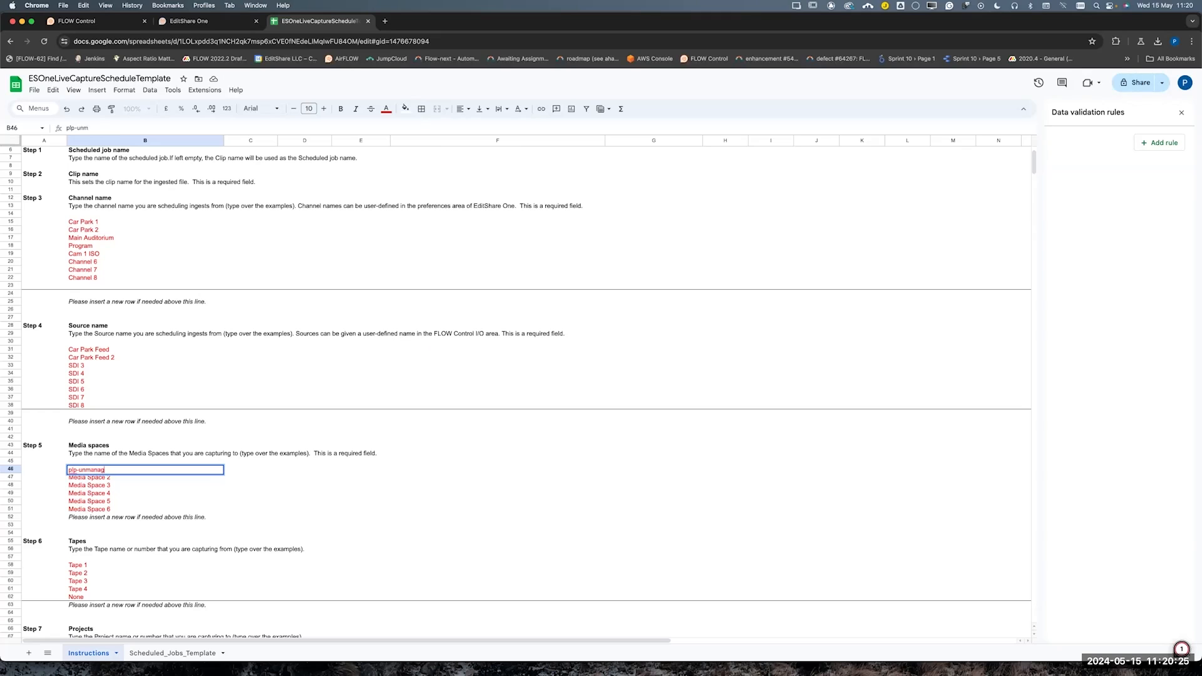
text(ed-capture)
click(286, 484)
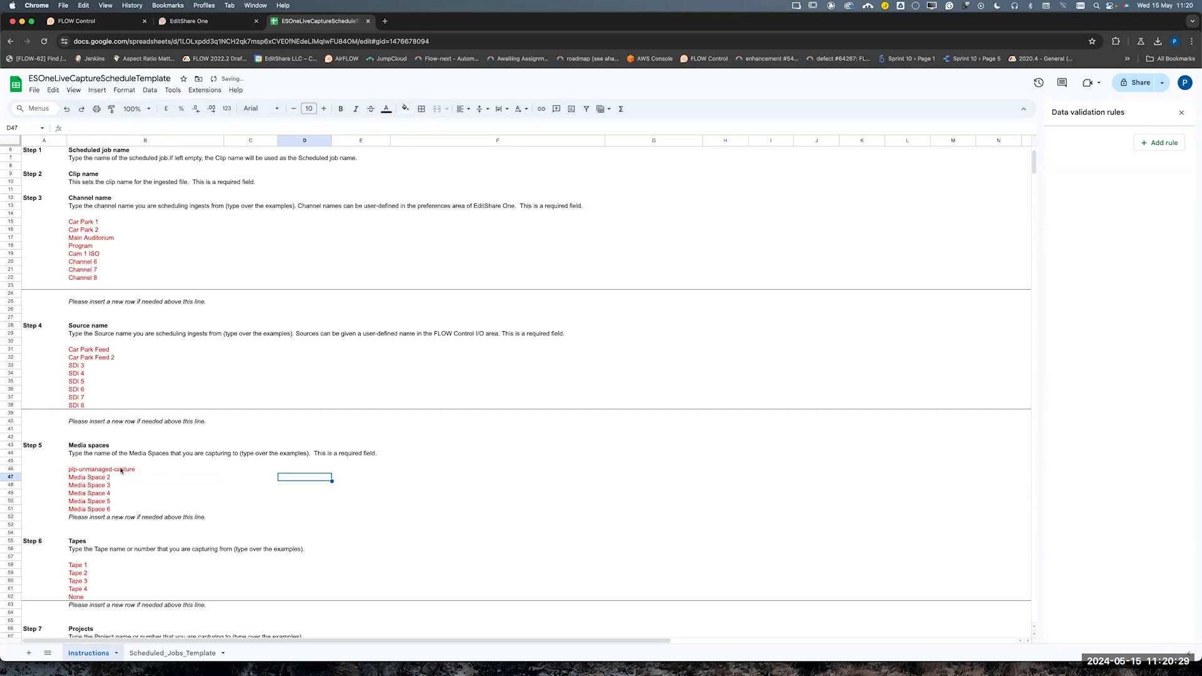
click(142, 471)
scroll(157, 563, down, 1)
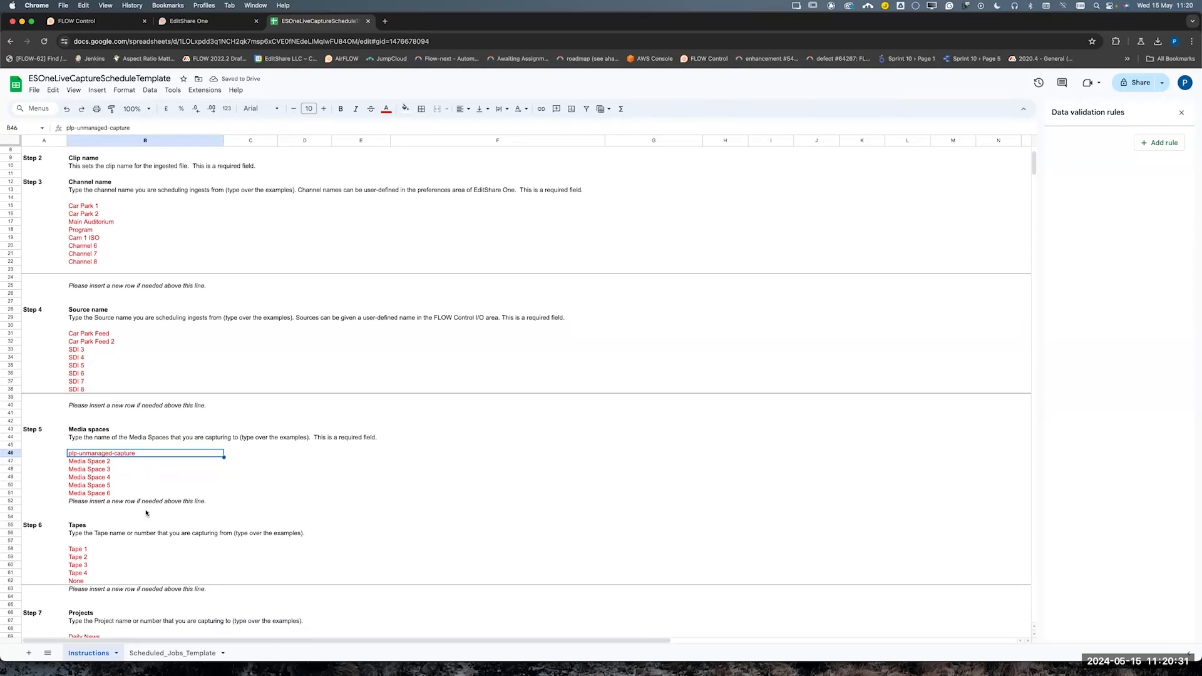
In the Scheduled_Jobs_Template sheet, change the first job's scheduled job name to Car Park Activity 2
click(173, 653)
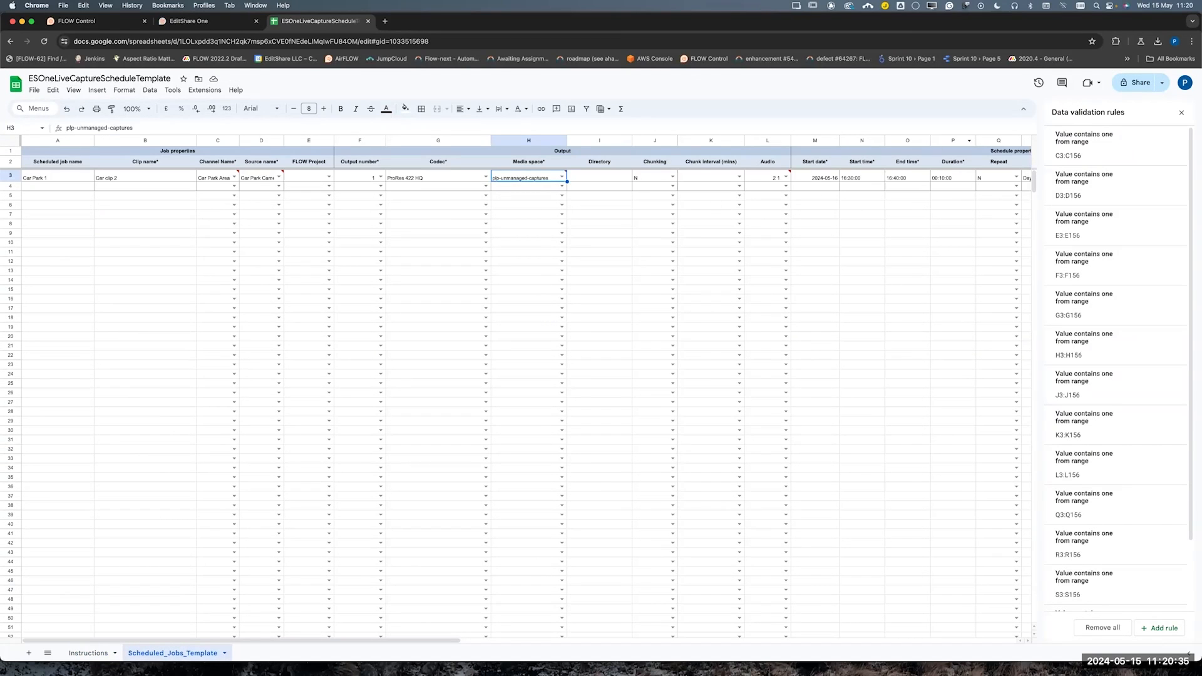
click(62, 175)
double_click(62, 175)
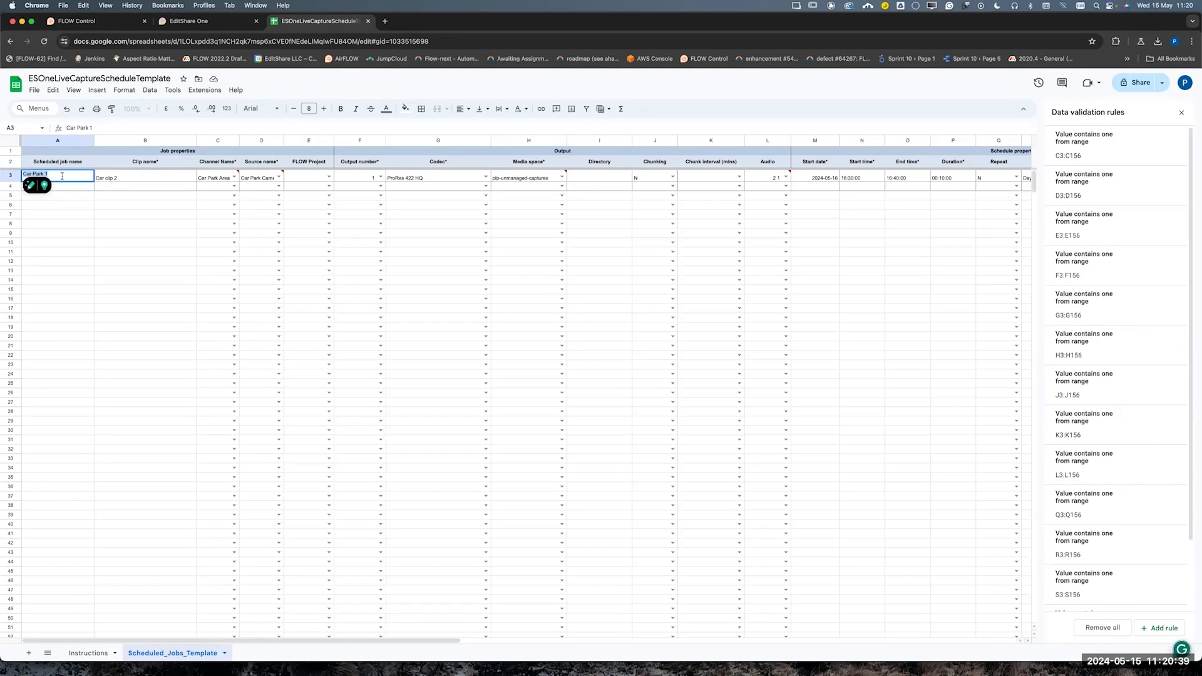
text(Car Park Acti)
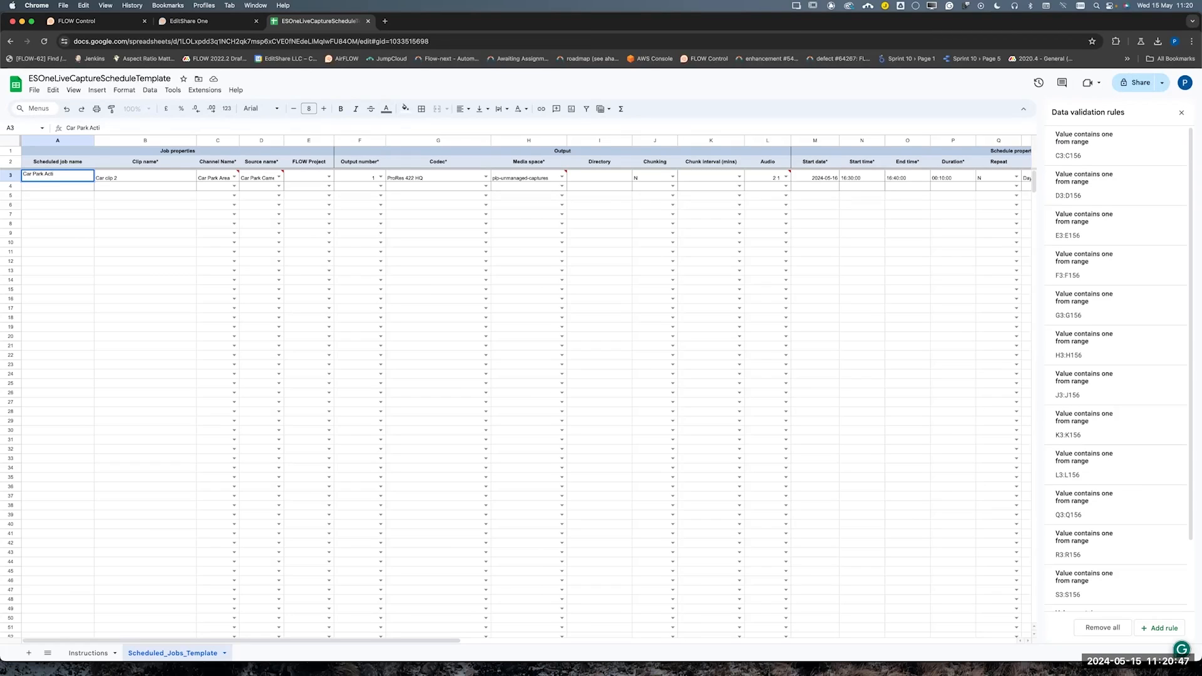
text(vity 2)
key(Tab)
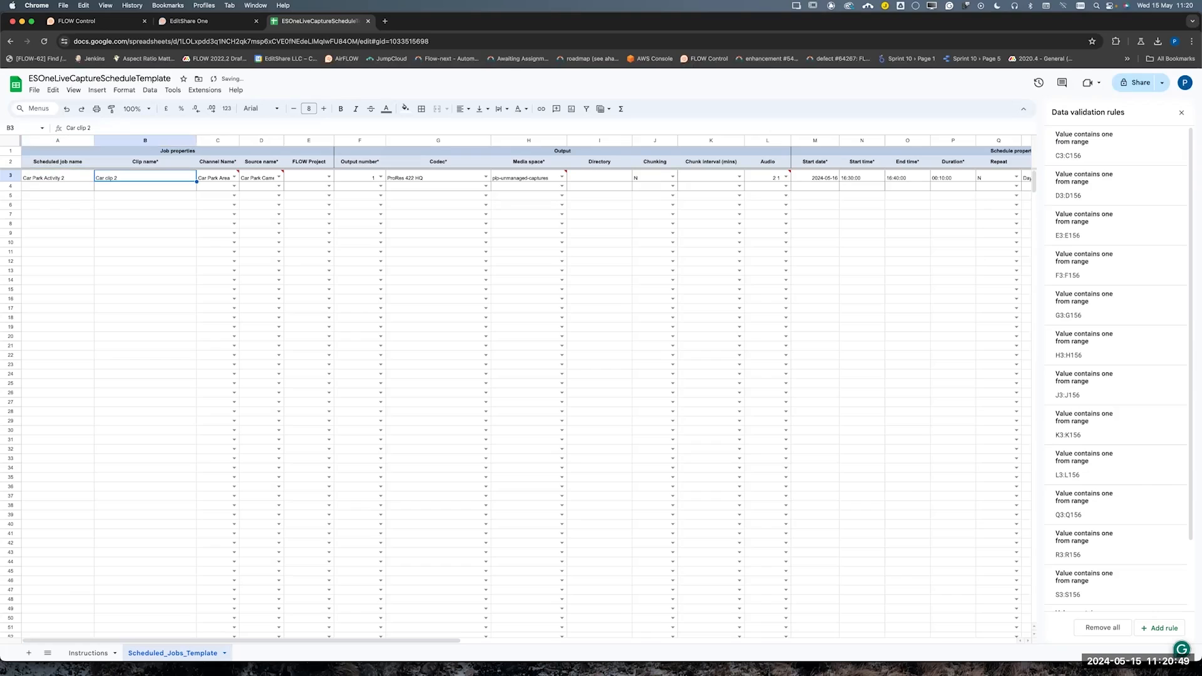
key(Tab)
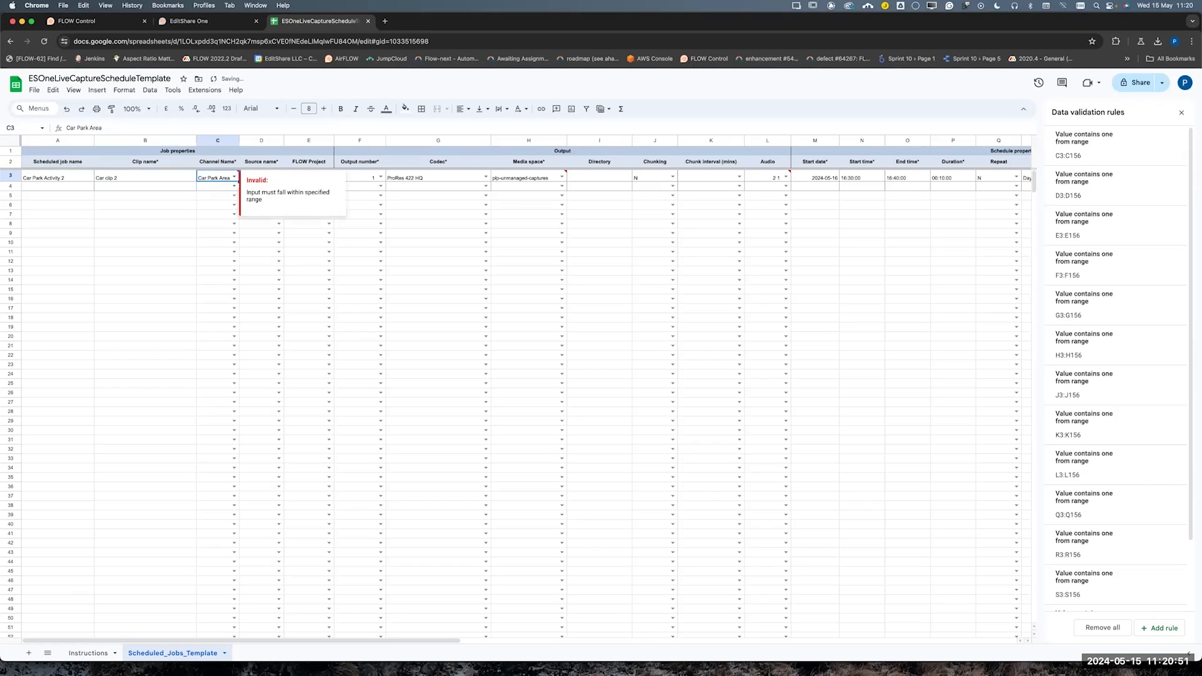
Set the job's channel name to Car Park 1 and its source name to Car Park Feed
click(234, 177)
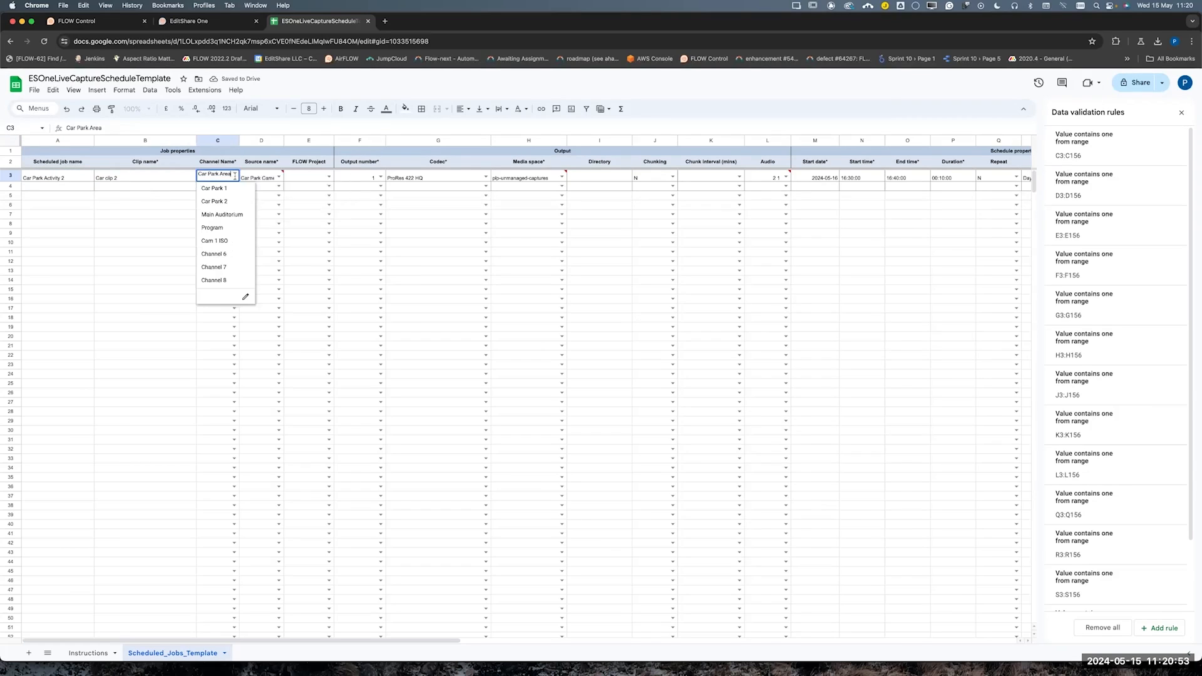
click(222, 215)
click(232, 177)
click(229, 189)
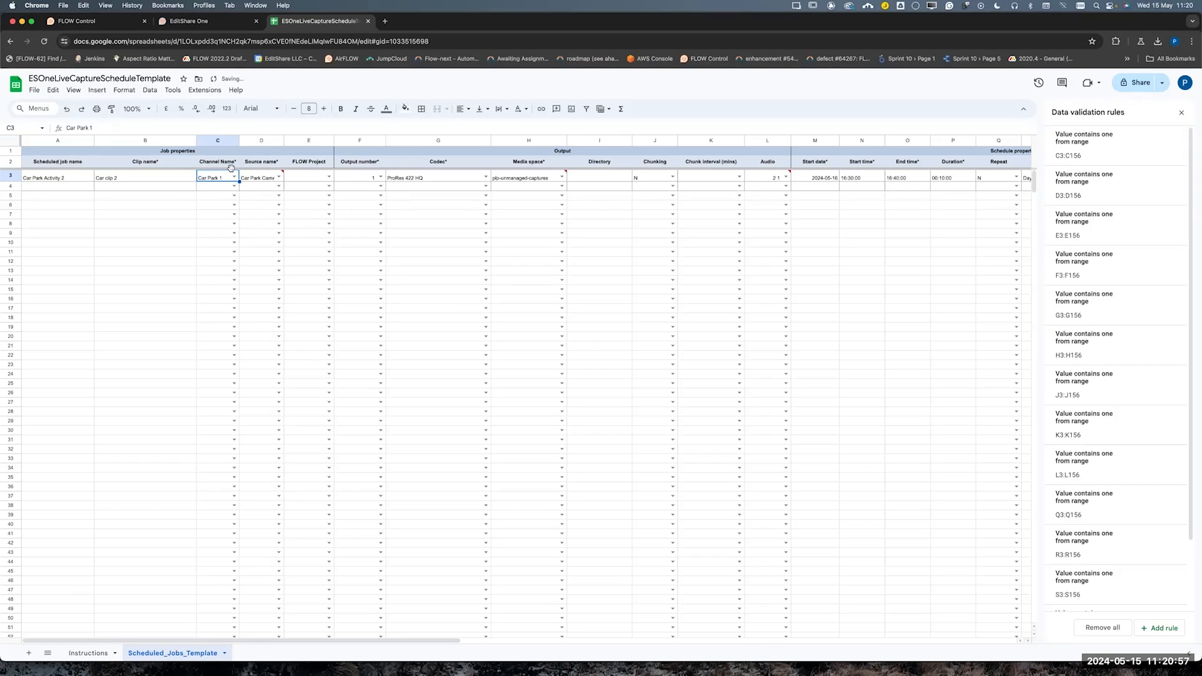
click(276, 178)
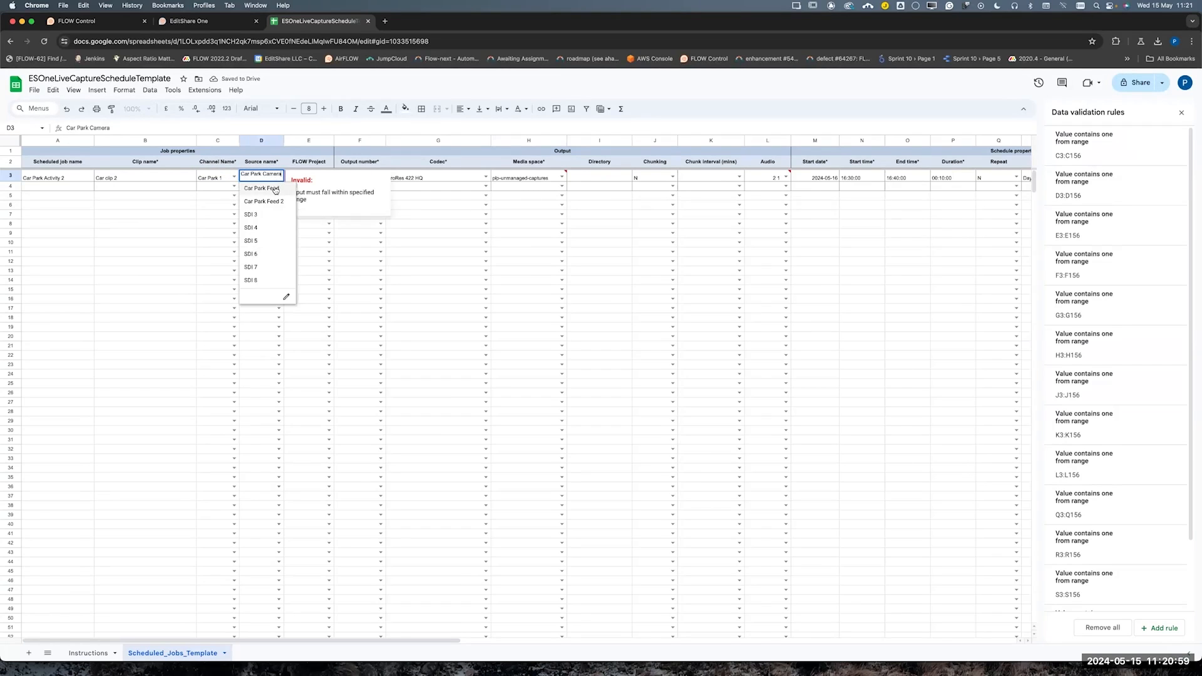
click(275, 189)
click(355, 127)
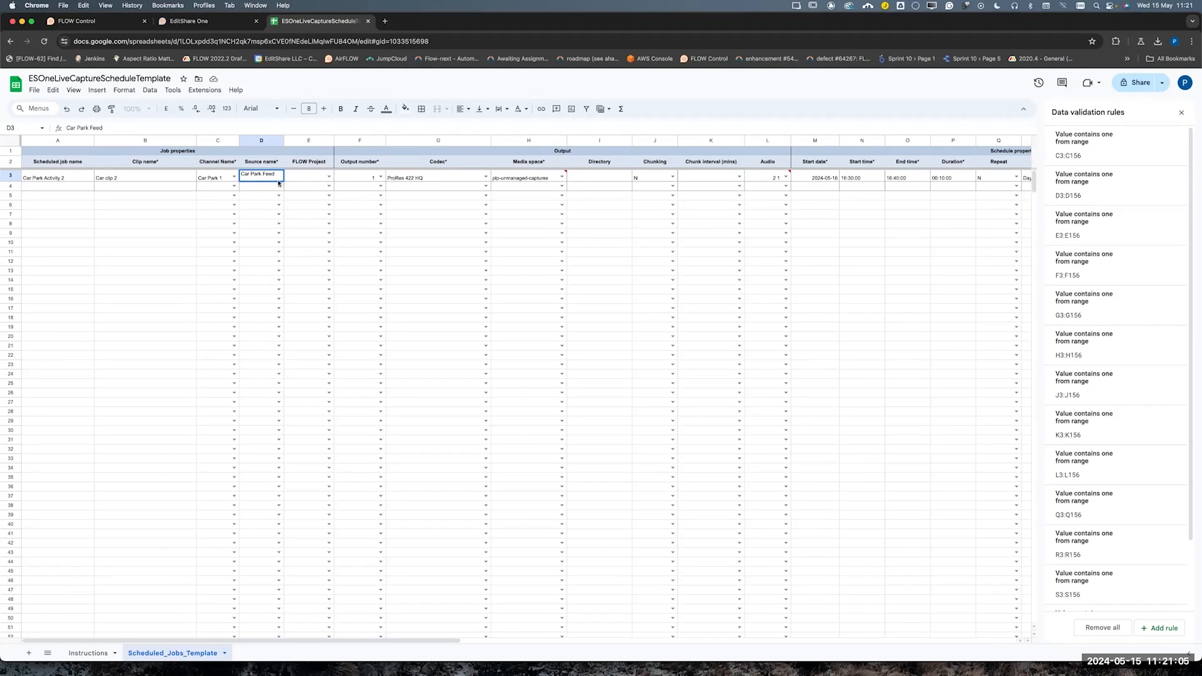
Choose ProRes 422 HQ as the job's codec and plp-unmanaged-capture as its media space
click(422, 176)
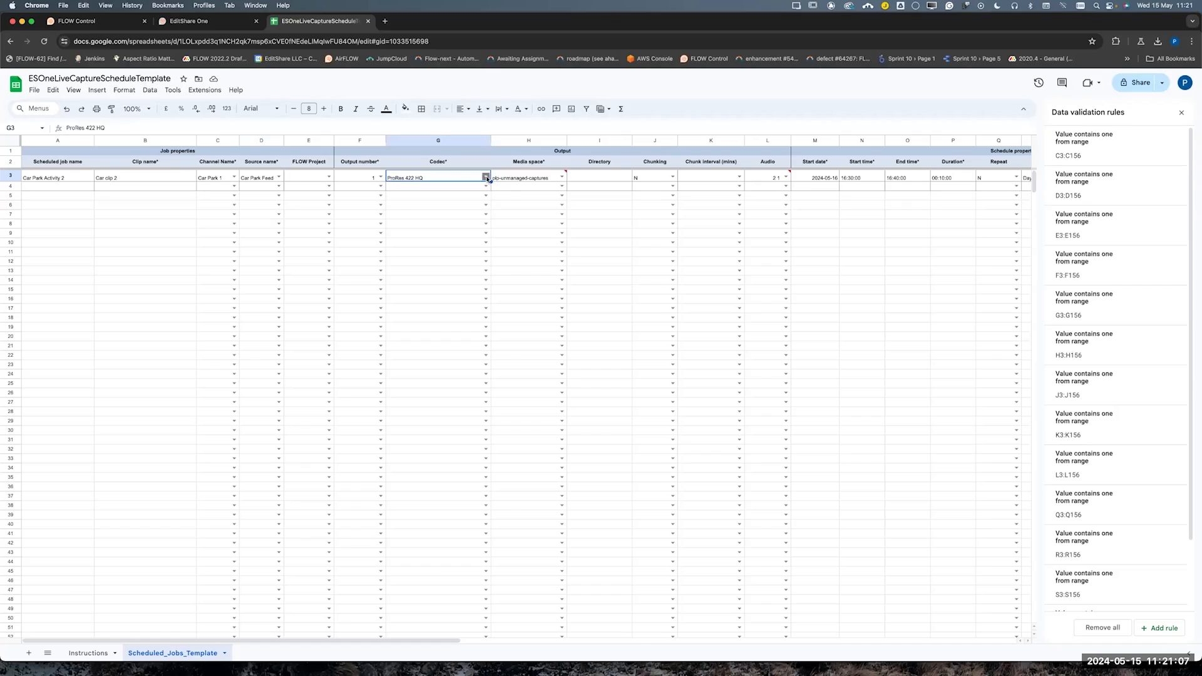
click(486, 177)
click(457, 189)
click(562, 178)
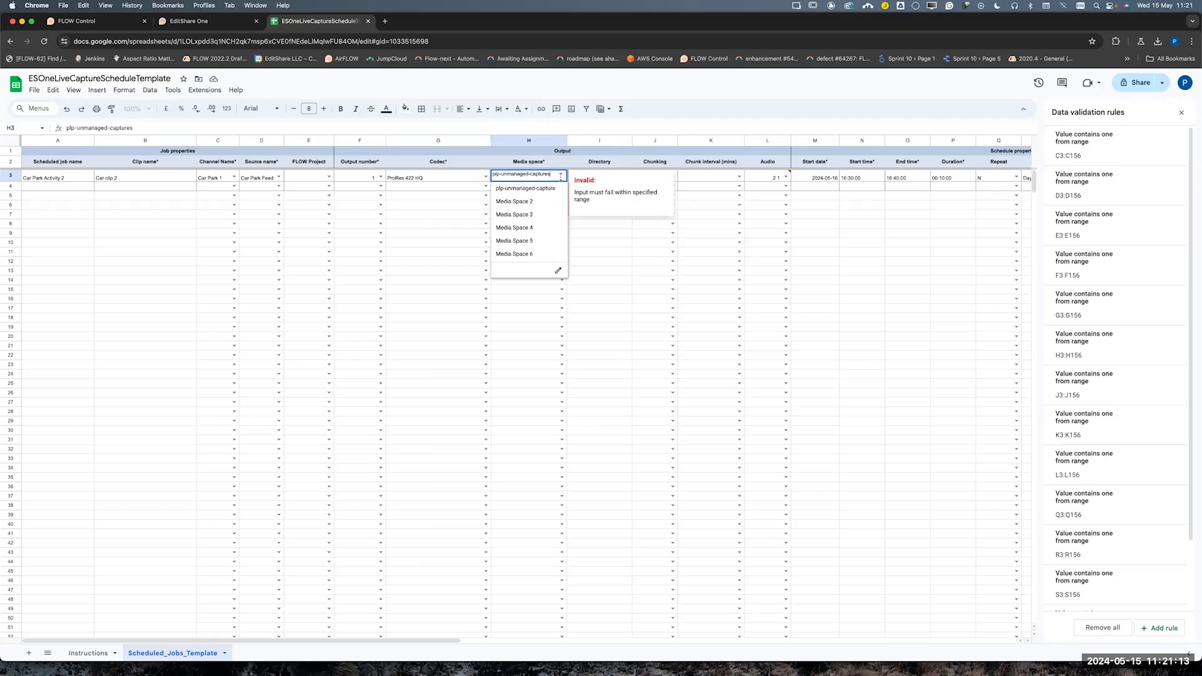
click(551, 189)
click(594, 127)
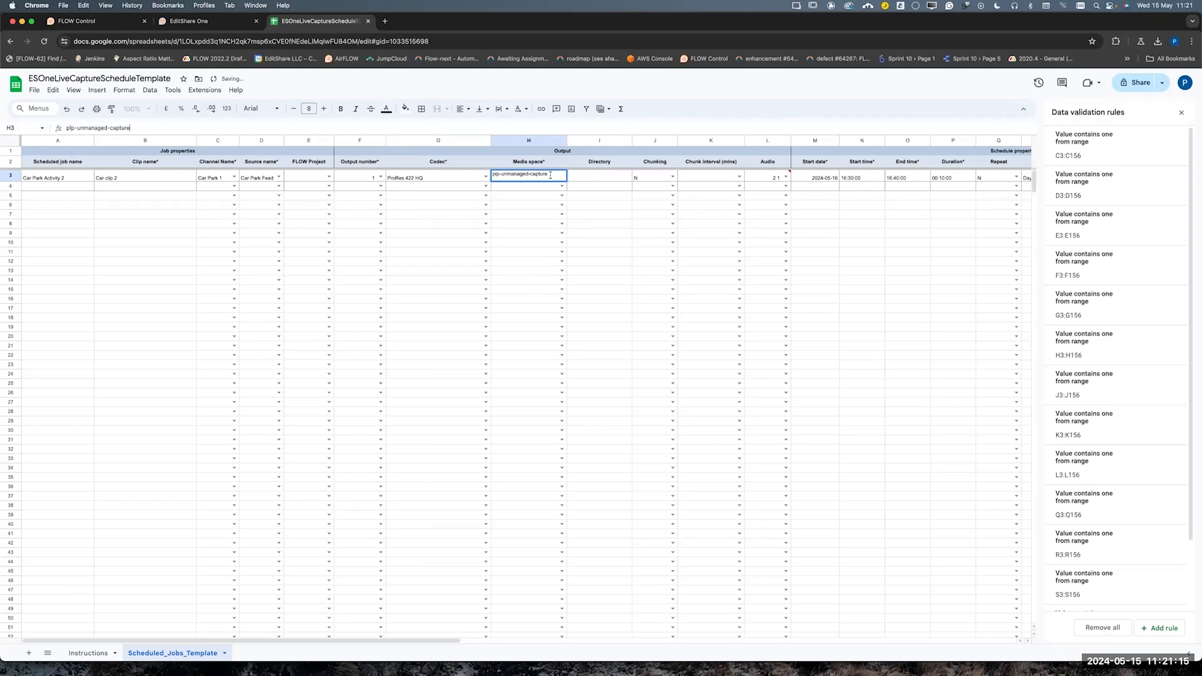
Download the Scheduled_Jobs_Template sheet as a comma-separated values file
click(35, 91)
mouse_move(119, 206)
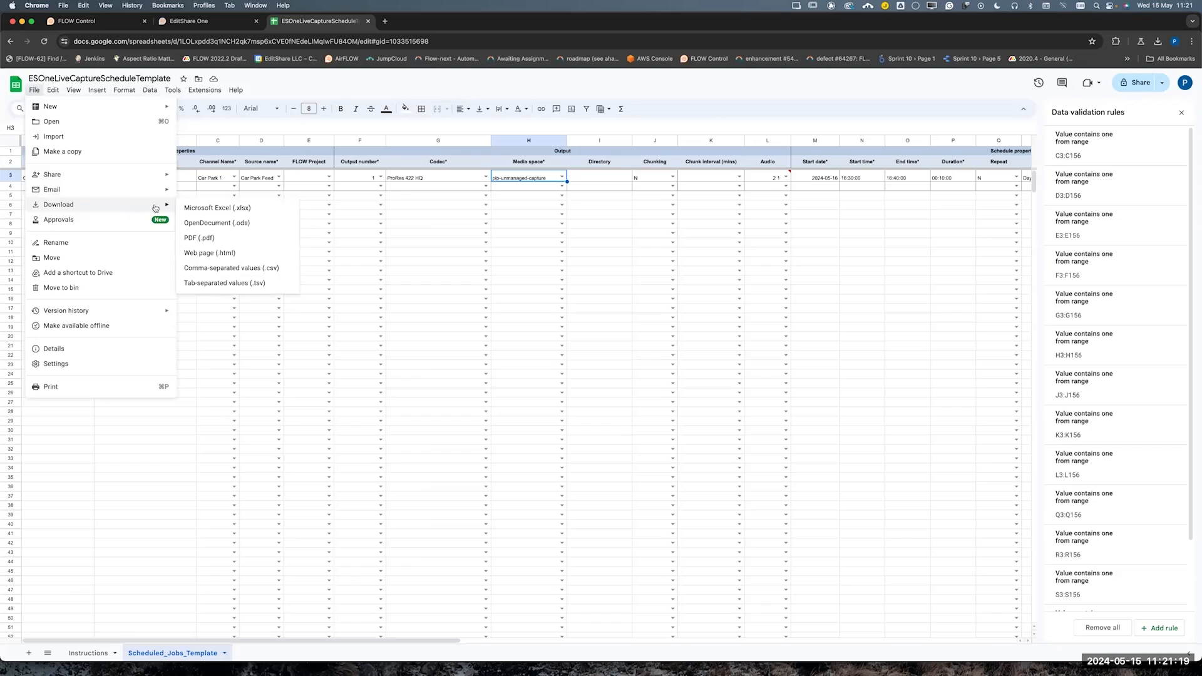
click(236, 269)
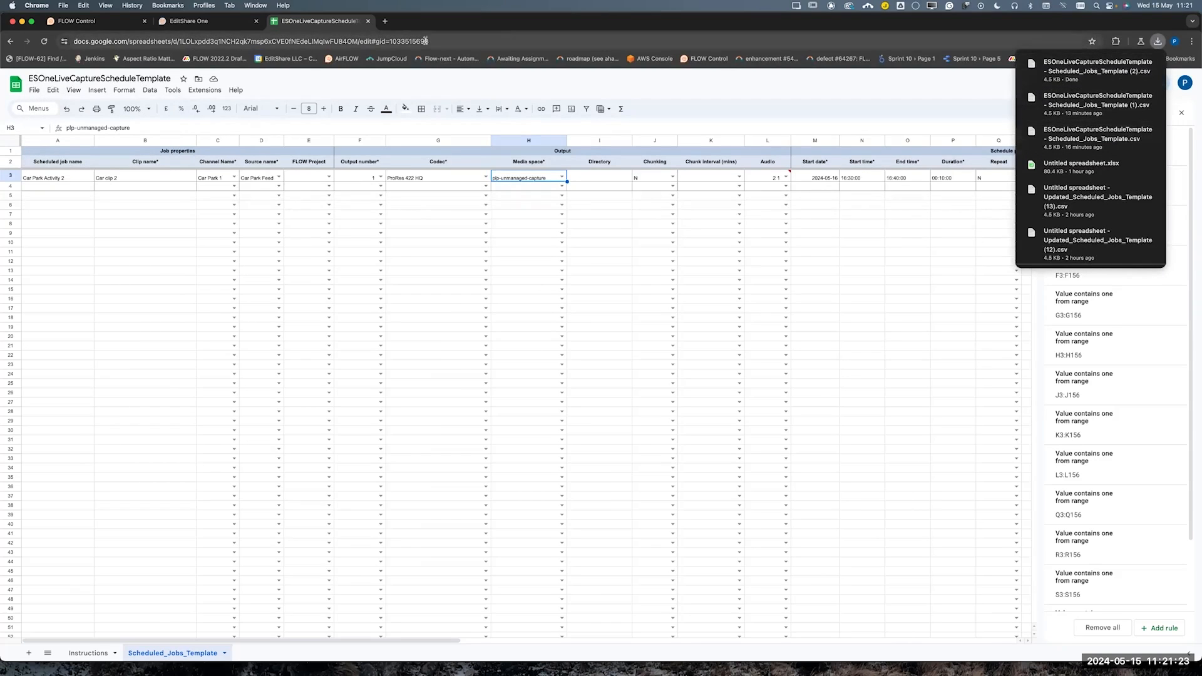
Switch to EditShare One and try to import the downloaded Scheduled_Jobs_Template (2).csv into the capture schedule
click(208, 22)
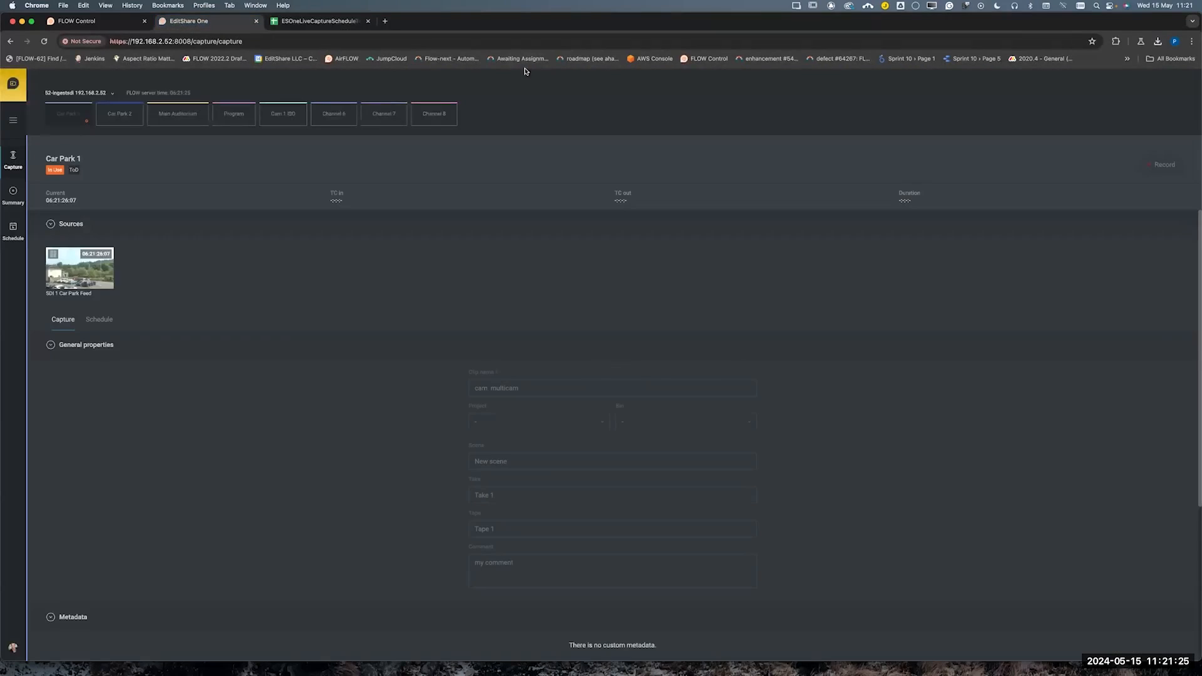
click(13, 228)
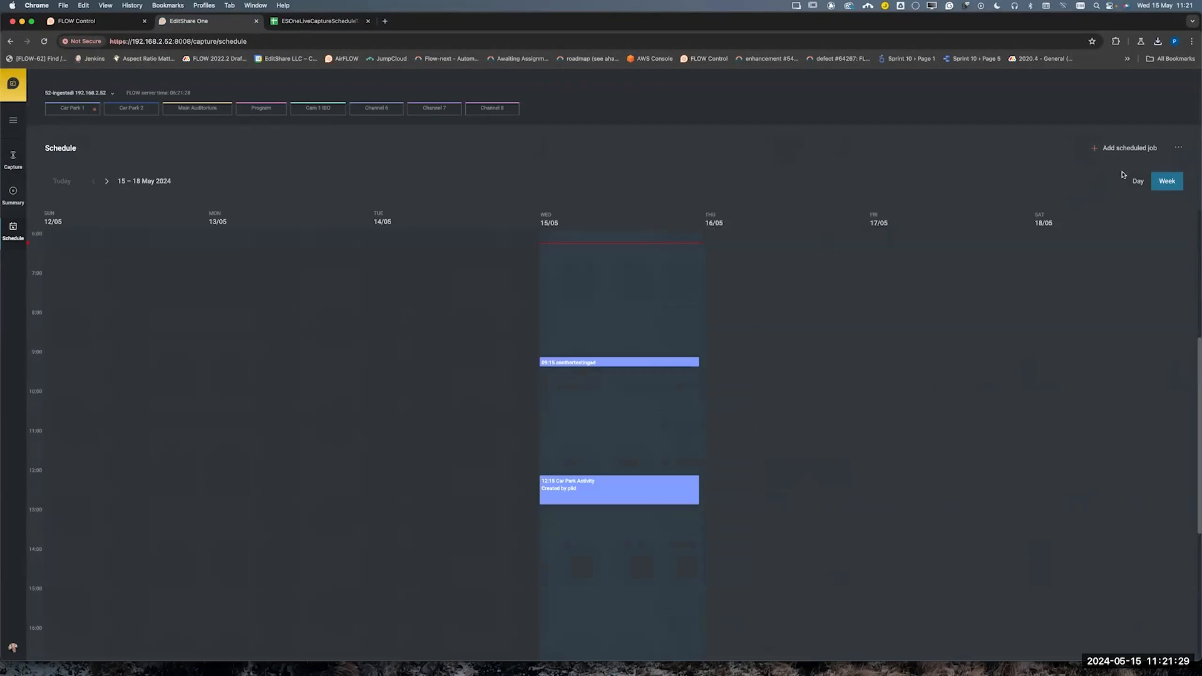
click(1178, 147)
click(1138, 143)
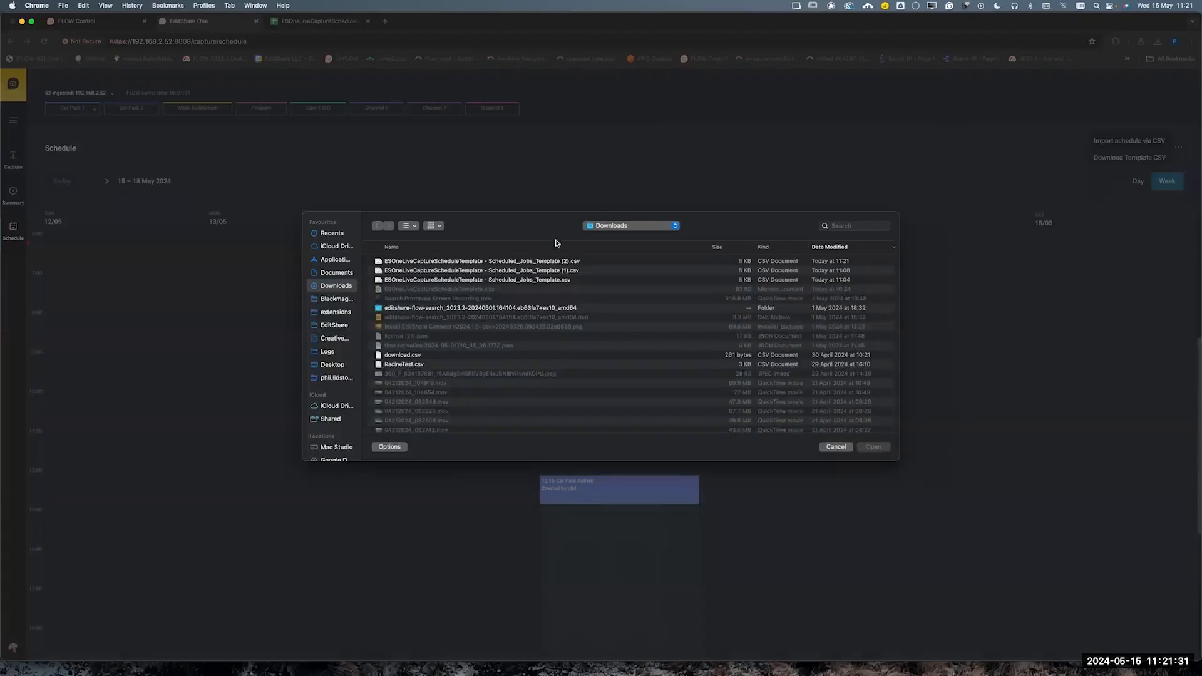
click(873, 447)
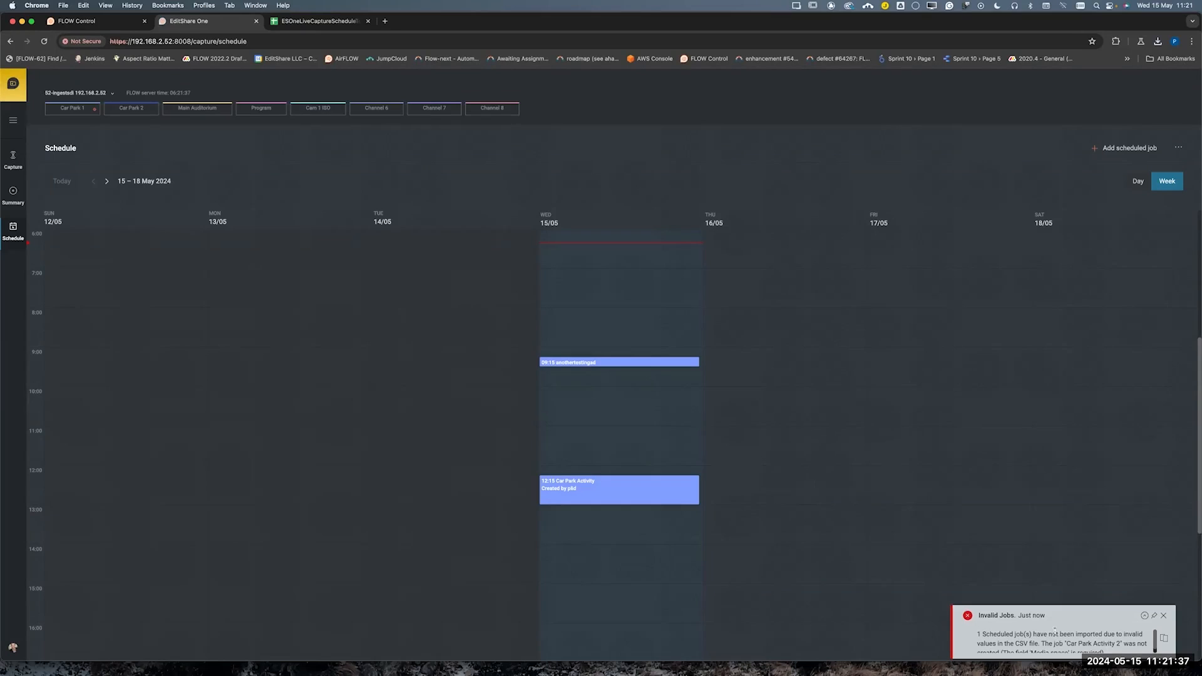
Read and dismiss the import notification, and correct the job's media space in the spreadsheet to plp-unmanaged-captures
scroll(1047, 641, down, 1)
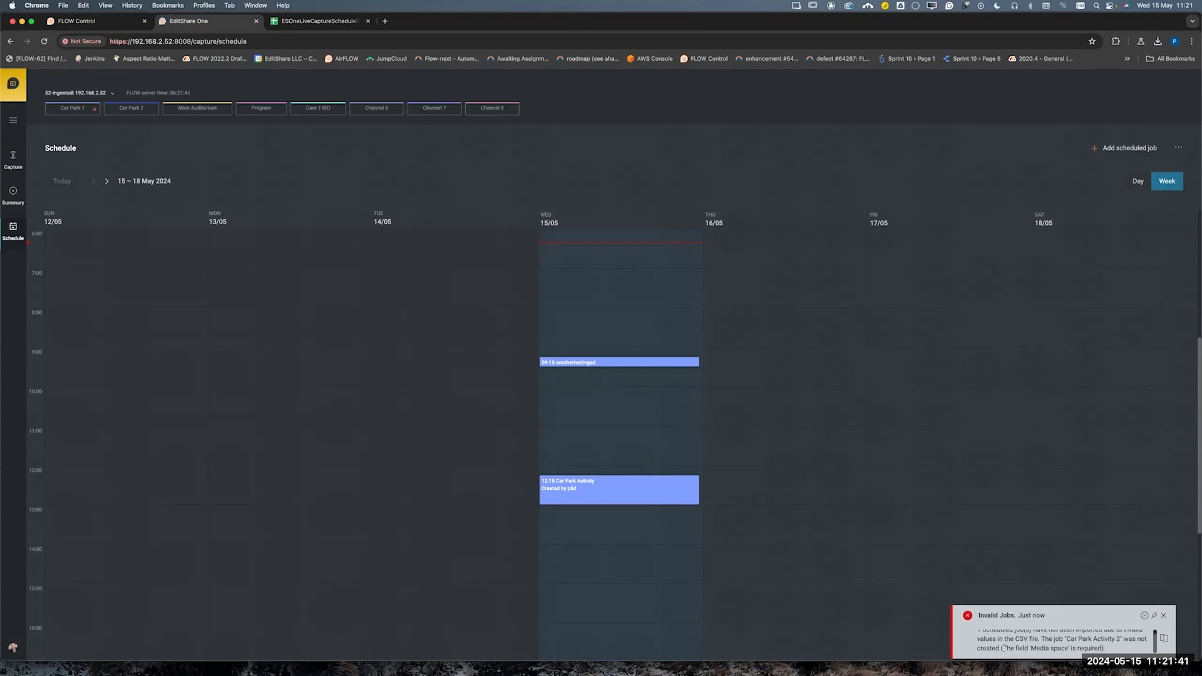
drag(1032, 649, 1094, 649)
click(1163, 615)
click(276, 21)
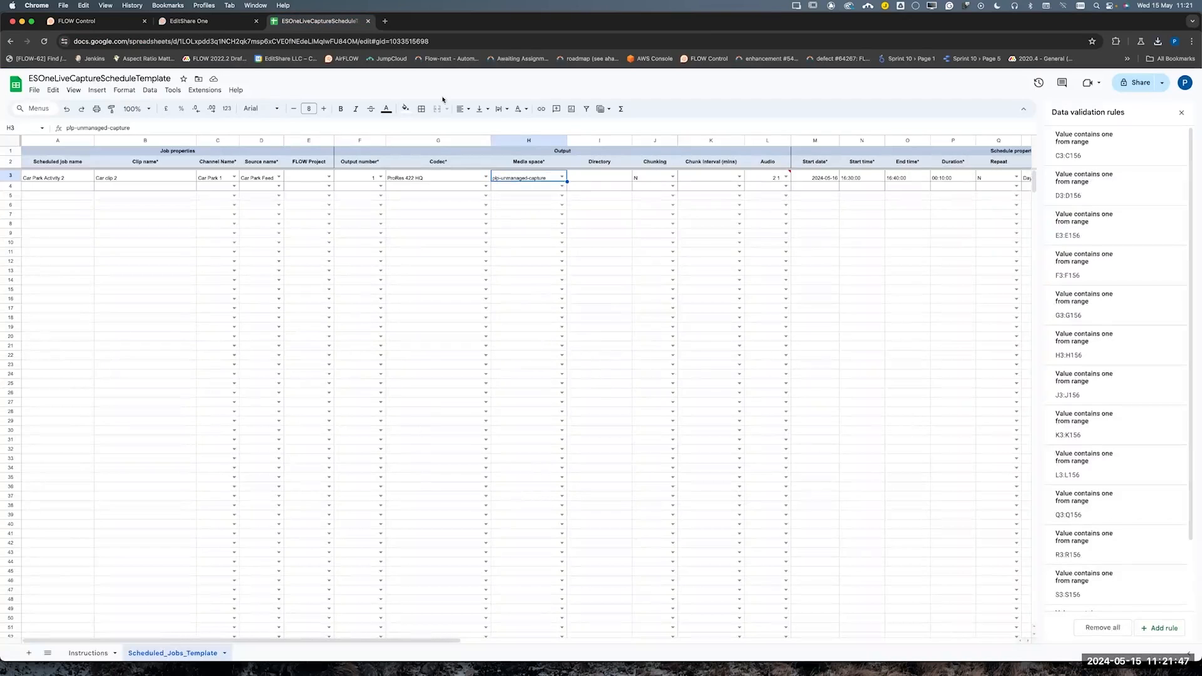
double_click(547, 180)
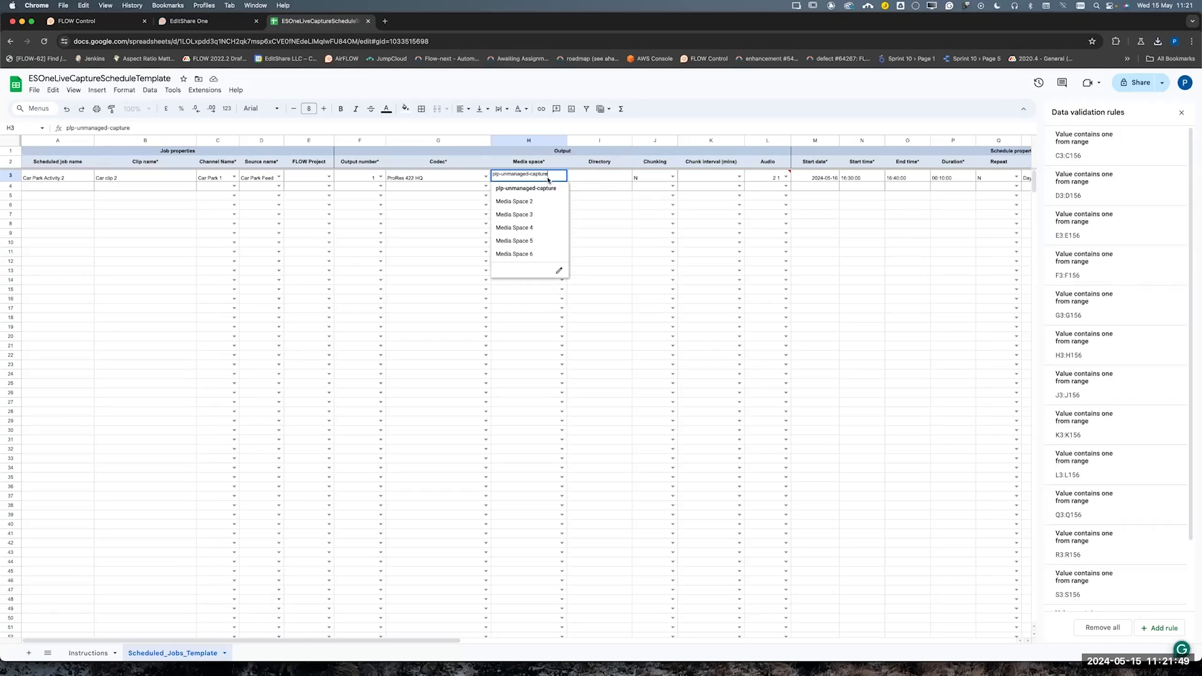
text(s)
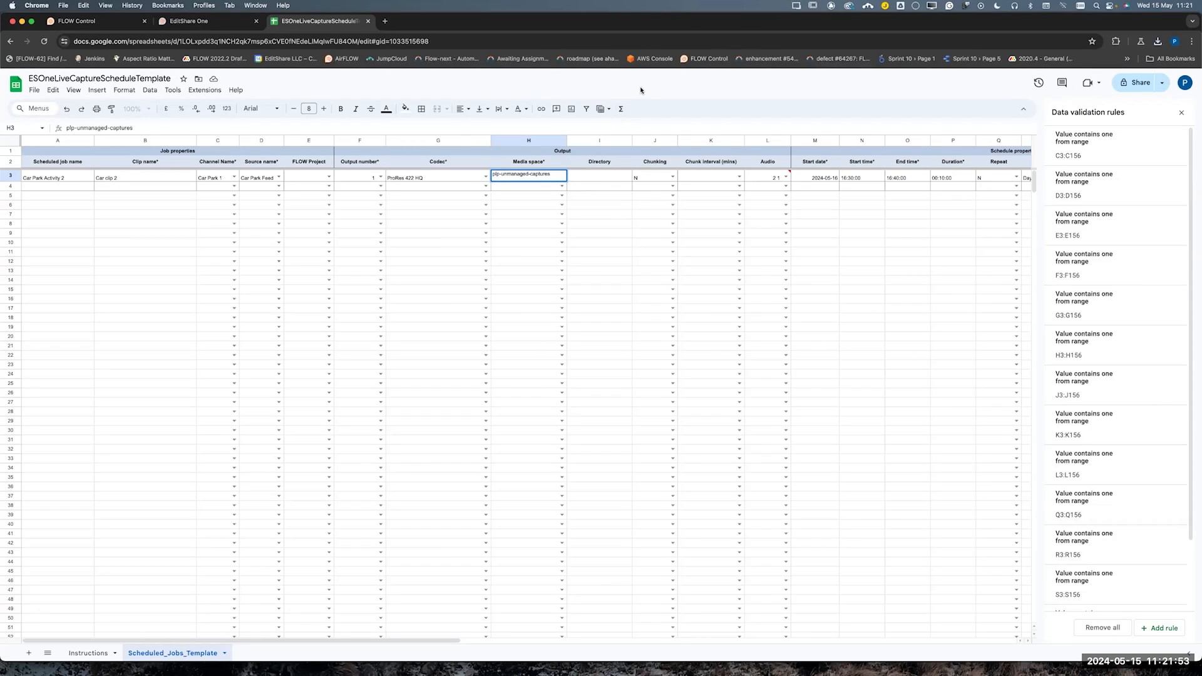
Download the corrected Scheduled_Jobs_Template sheet as a comma-separated values file
click(34, 90)
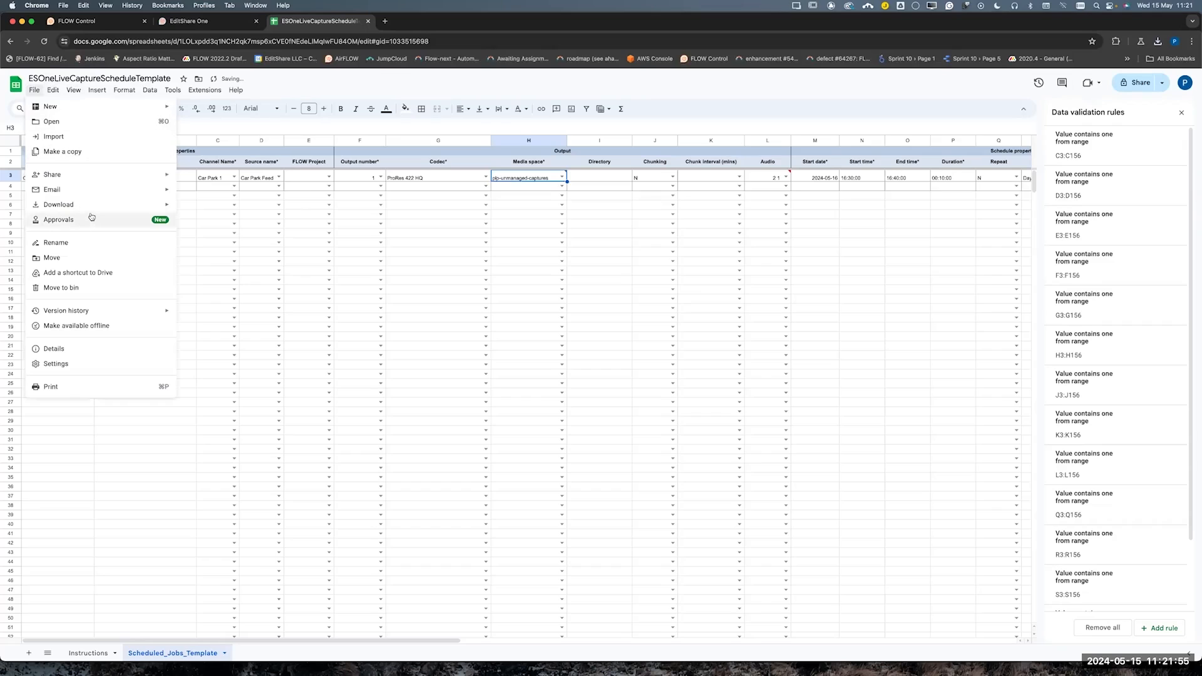
mouse_move(94, 204)
click(237, 270)
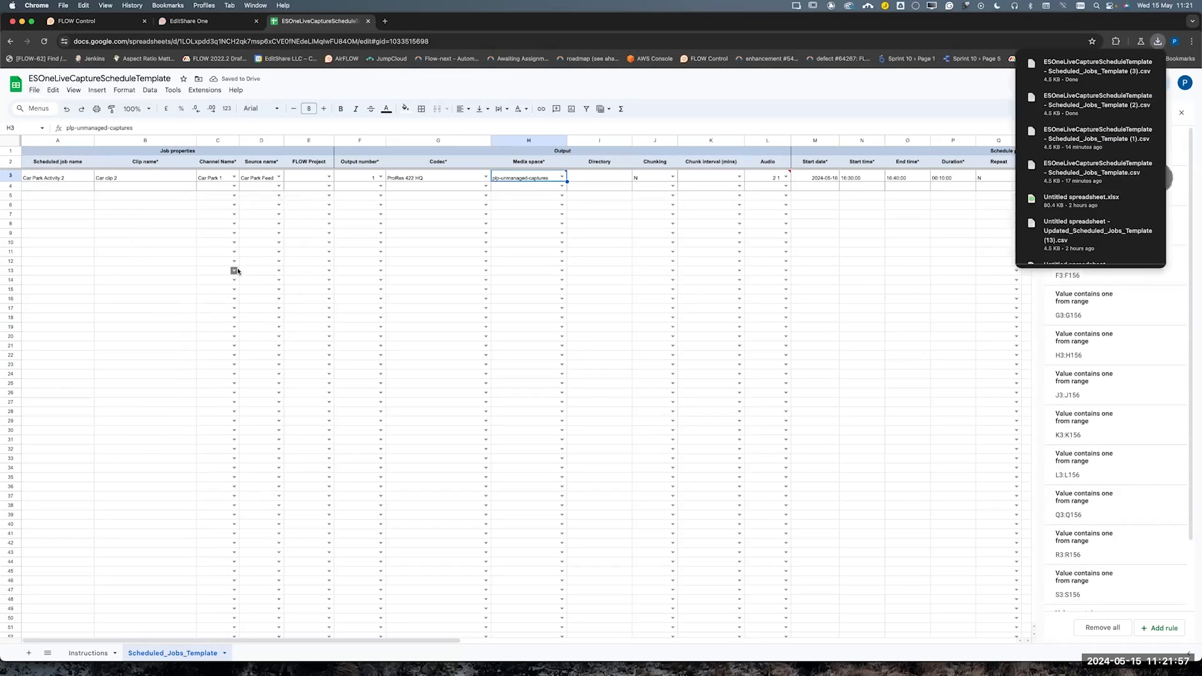
Return to EditShare One and import Scheduled_Jobs_Template (3).csv into the capture schedule
click(188, 20)
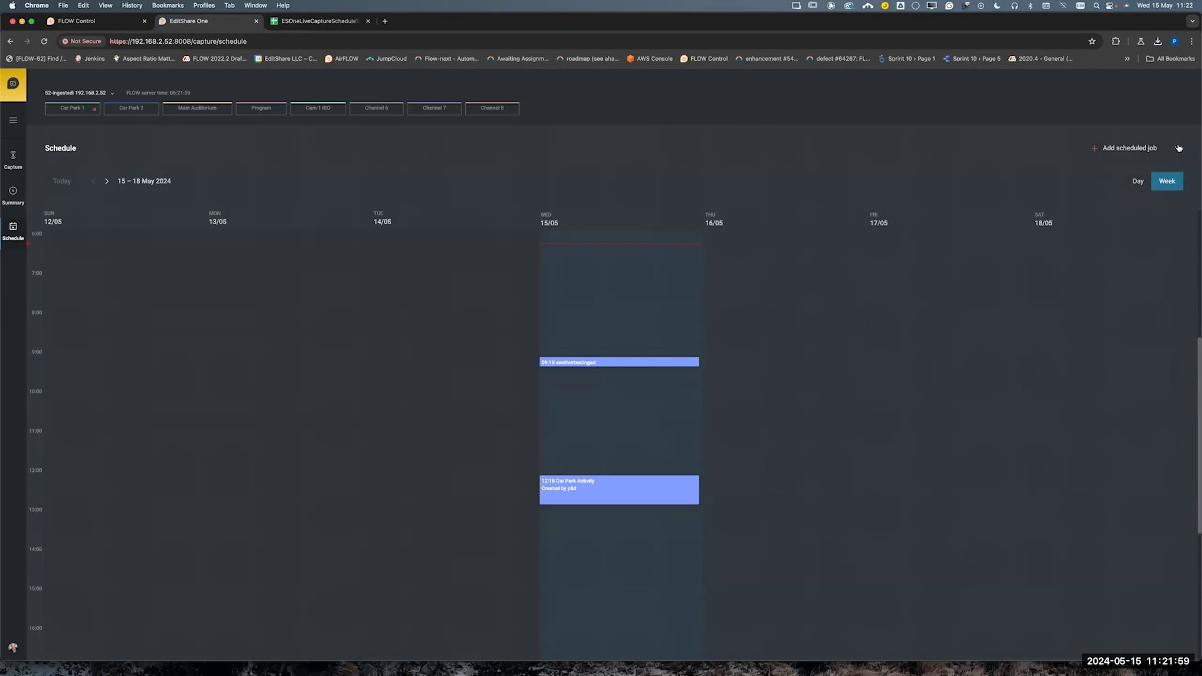
click(1178, 147)
click(1136, 140)
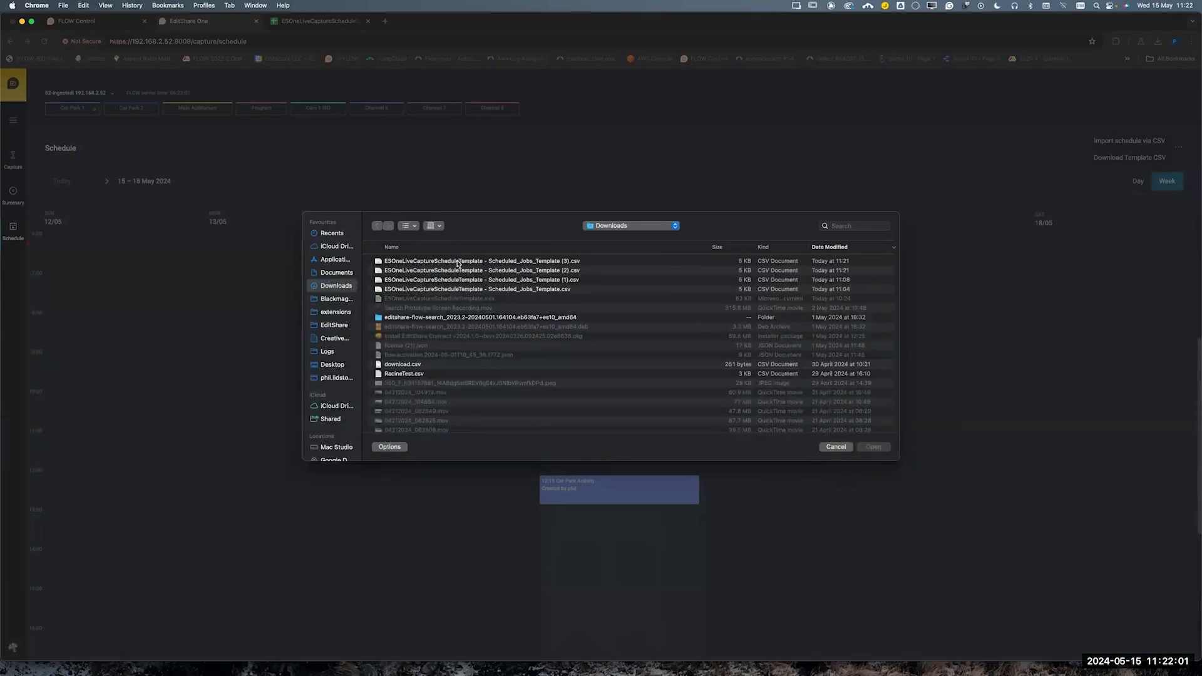
click(458, 264)
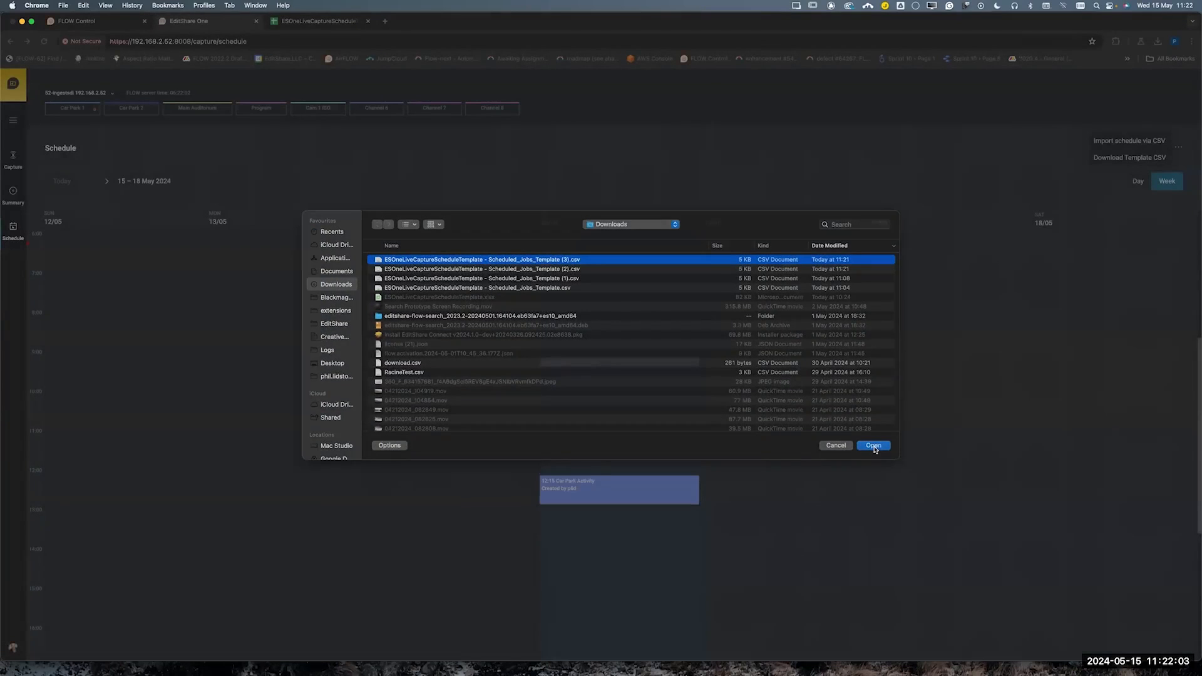
click(874, 445)
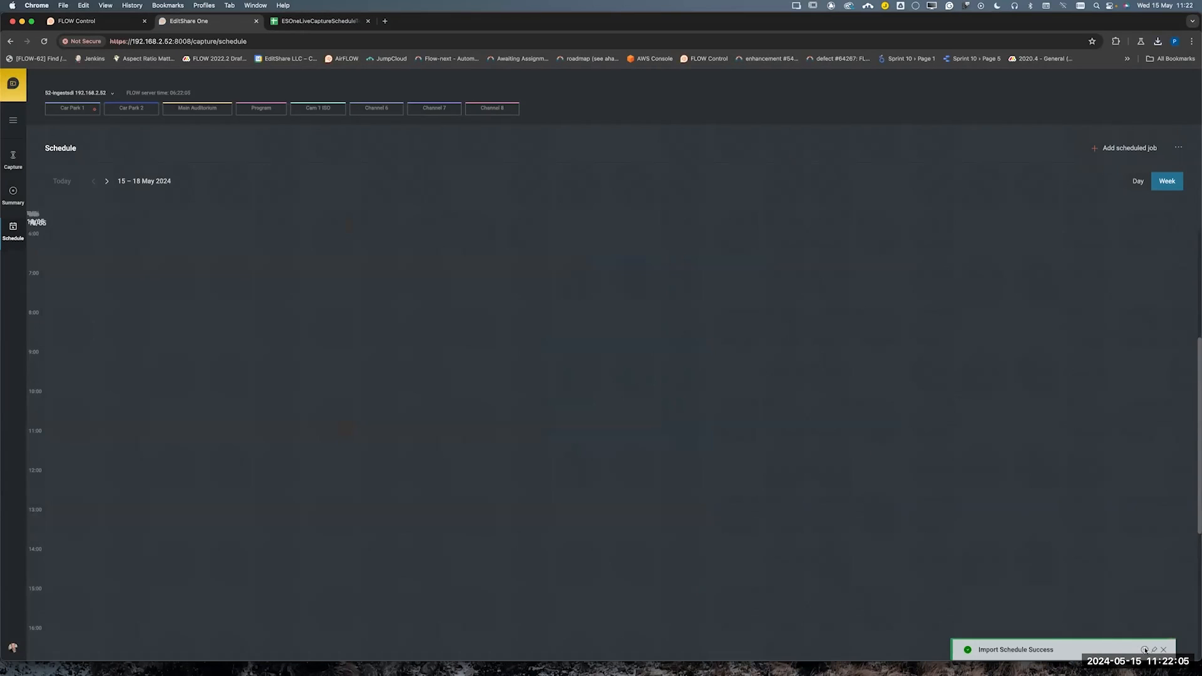
Check the imported Car Park Activity 2 job in the day view for 16 May 2024, and dismiss the import notification
click(1133, 181)
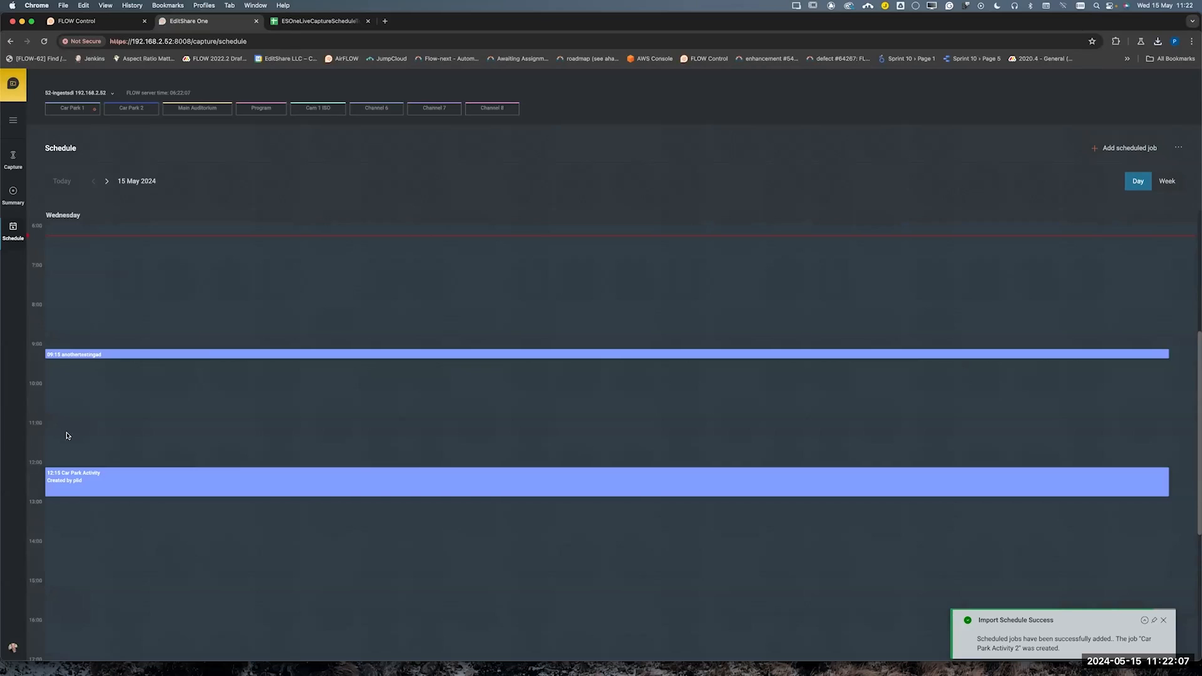
click(108, 182)
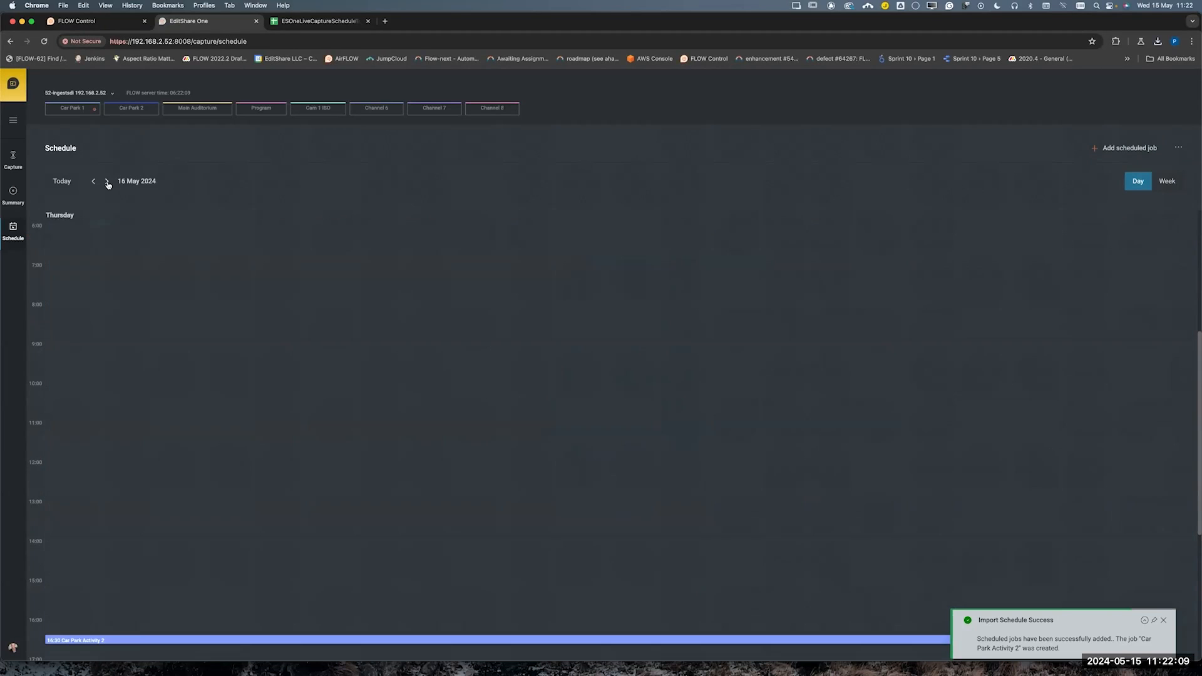
scroll(140, 589, down, 1)
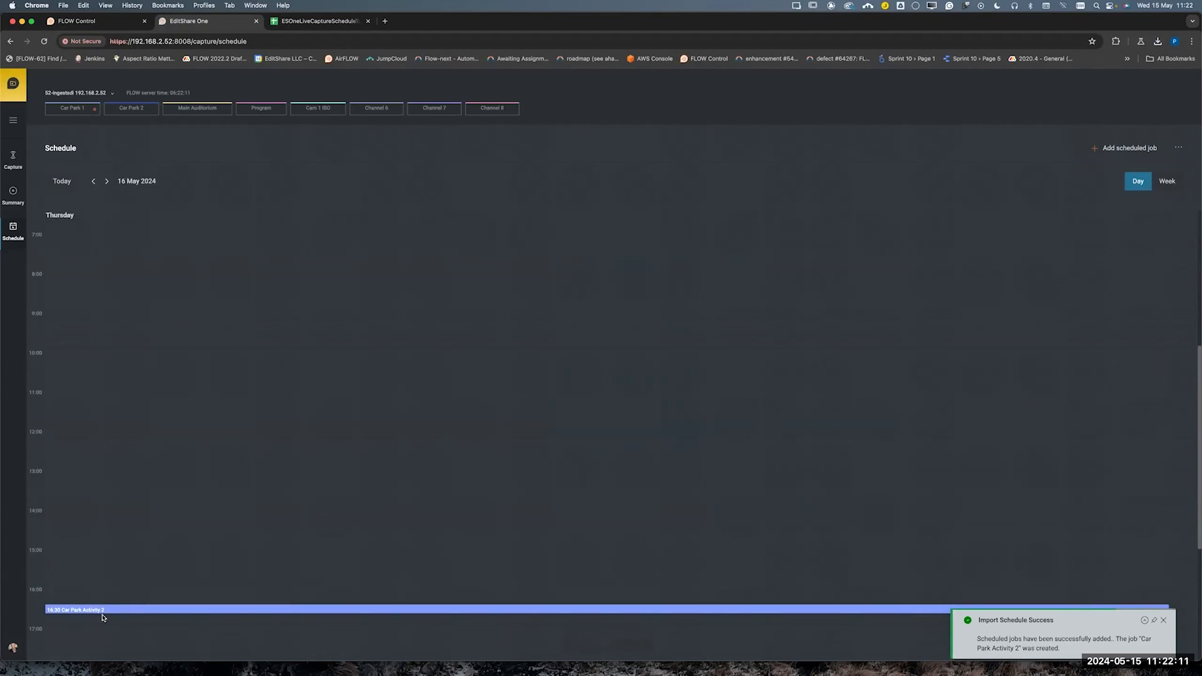
click(104, 617)
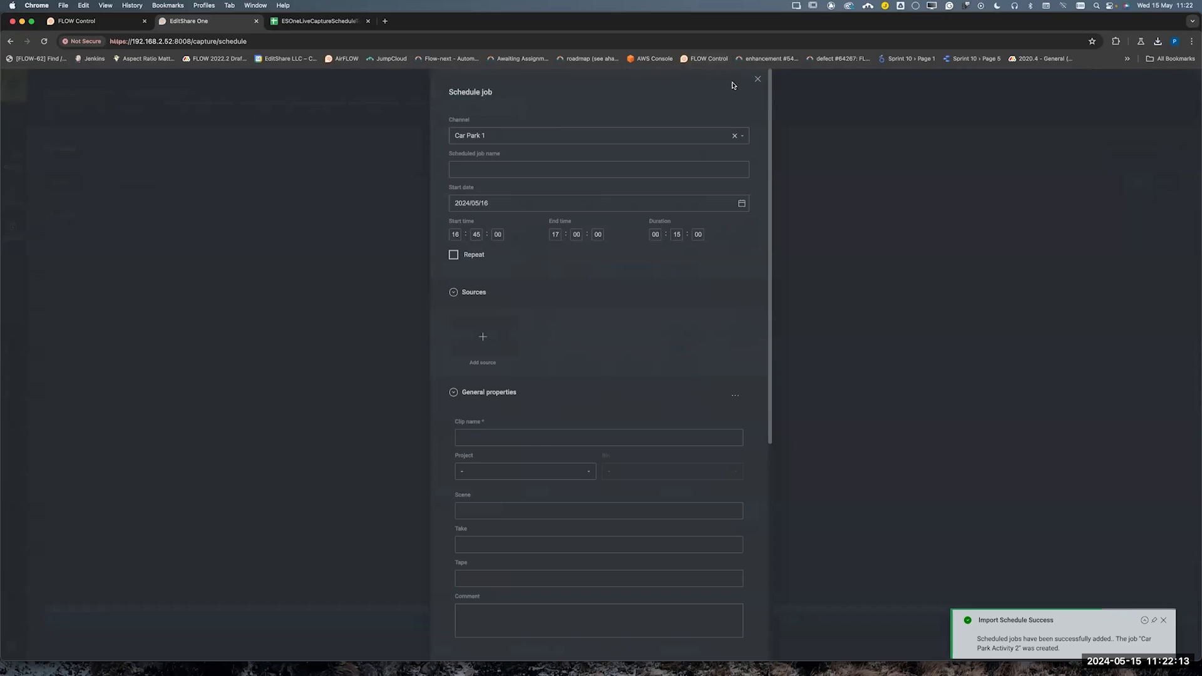
click(757, 79)
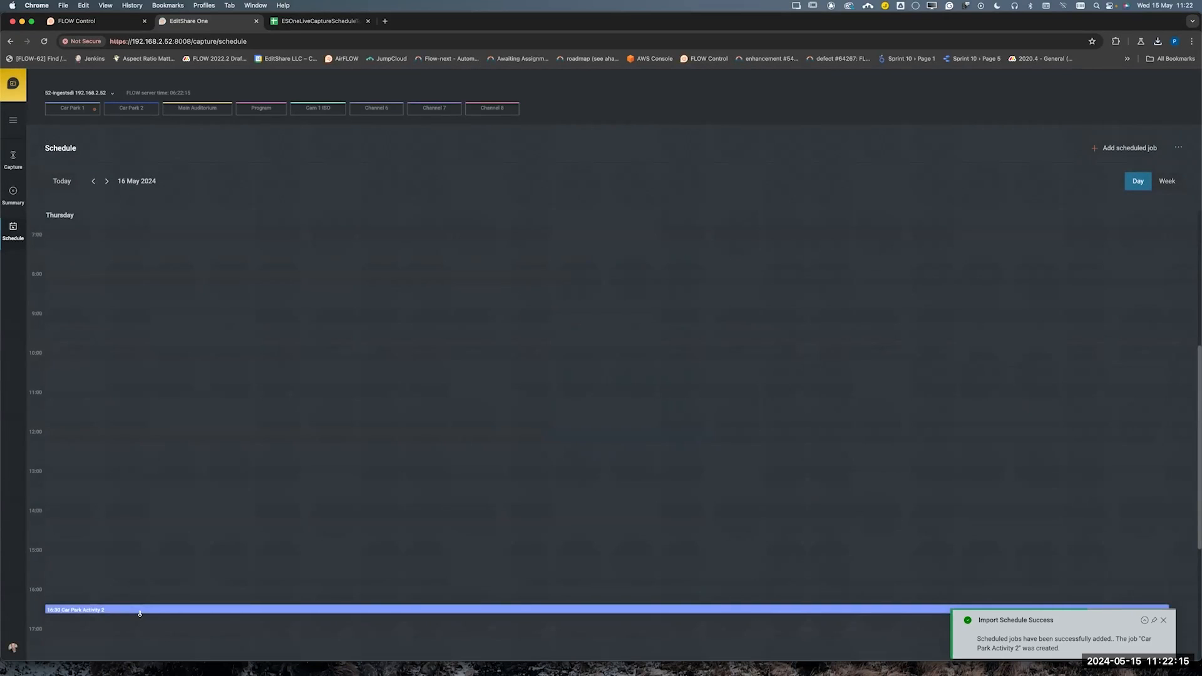
click(1163, 619)
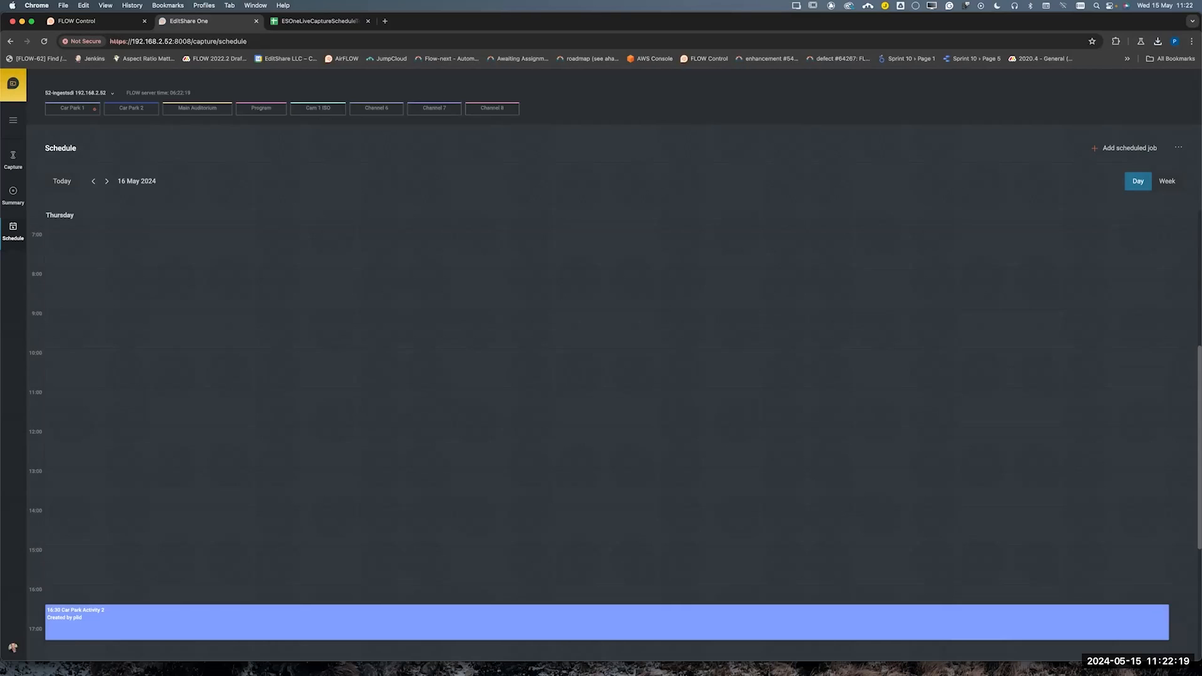